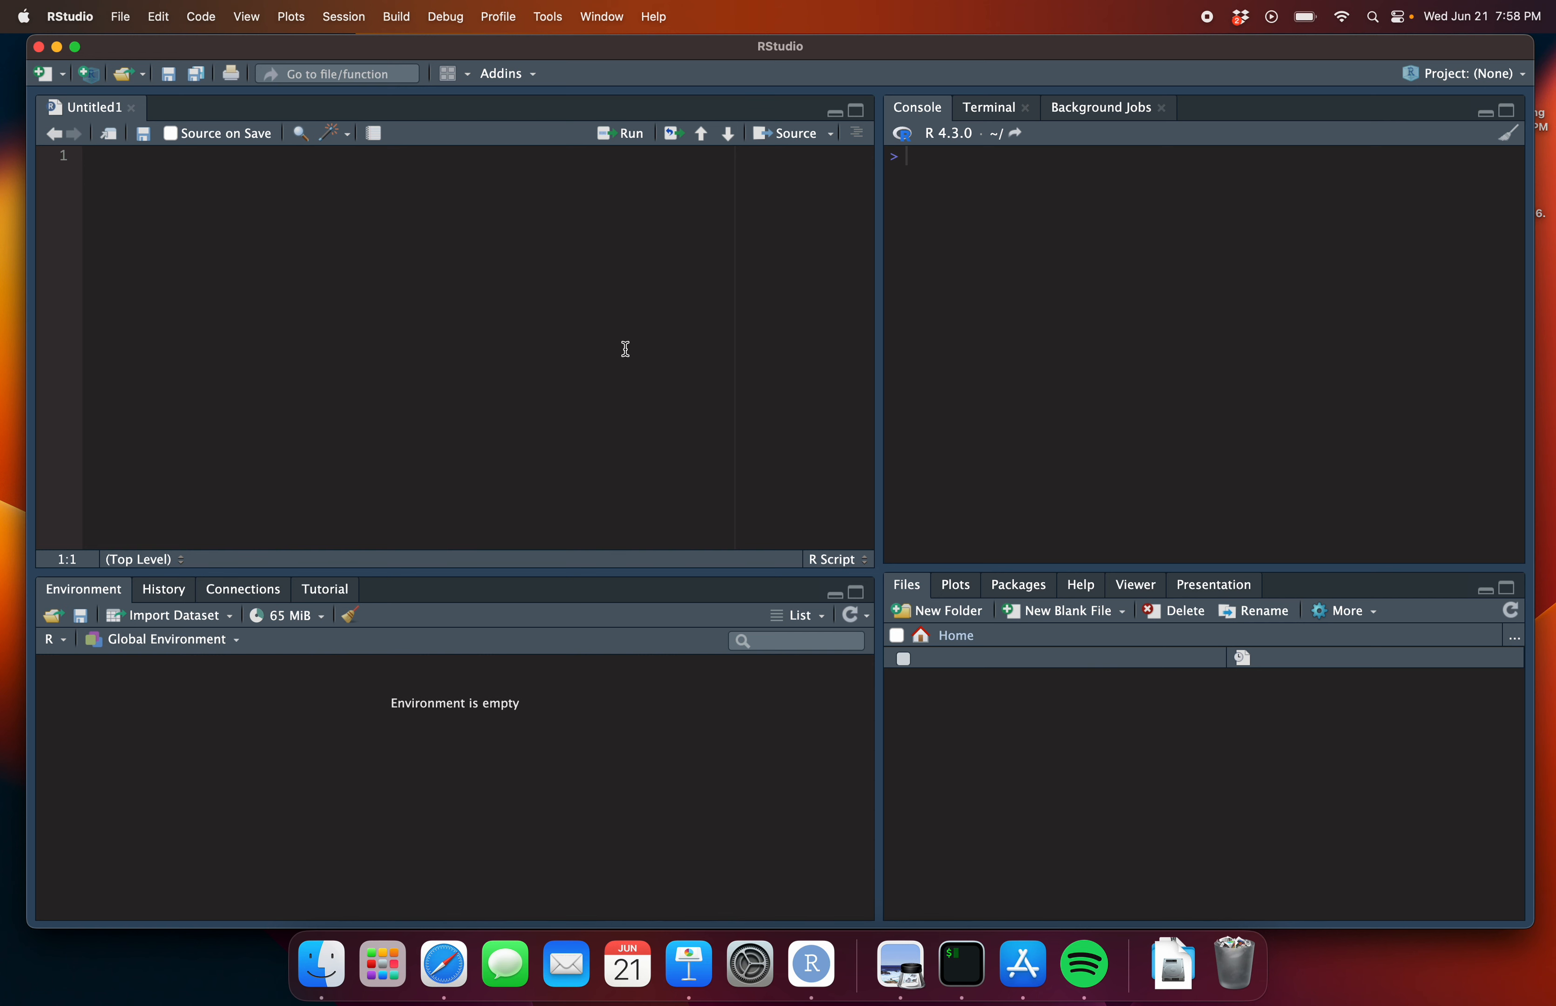
Switch to the Posit Cloud project in Safari and create a new R script
key(super+Tab)
key(super+Tab)
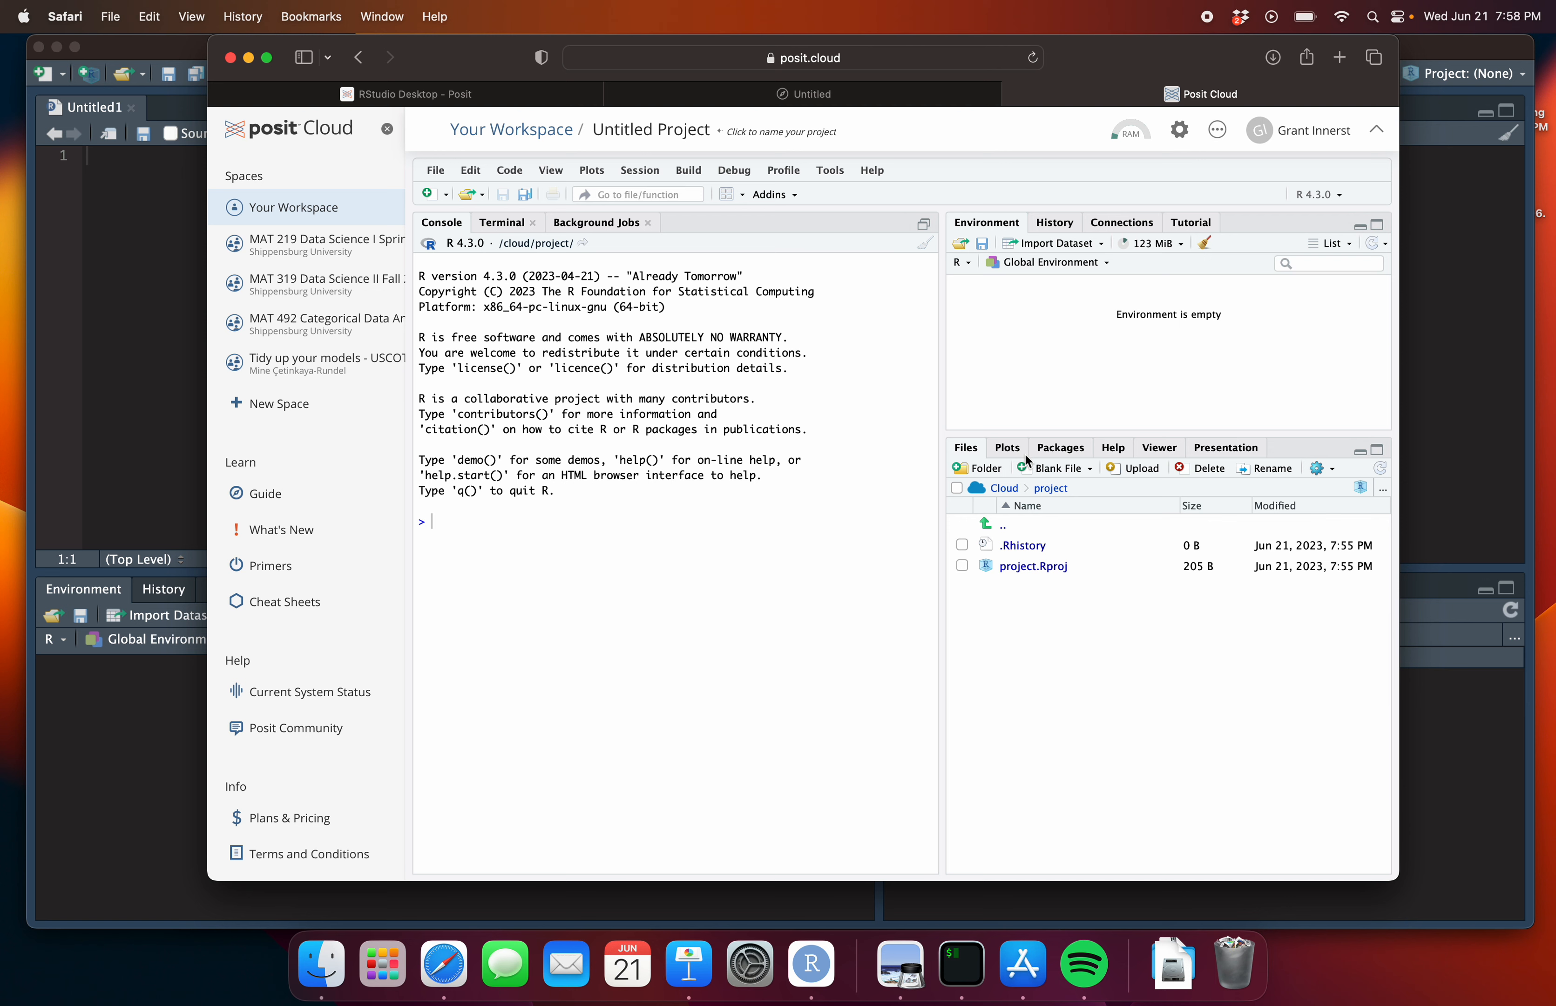
click(435, 196)
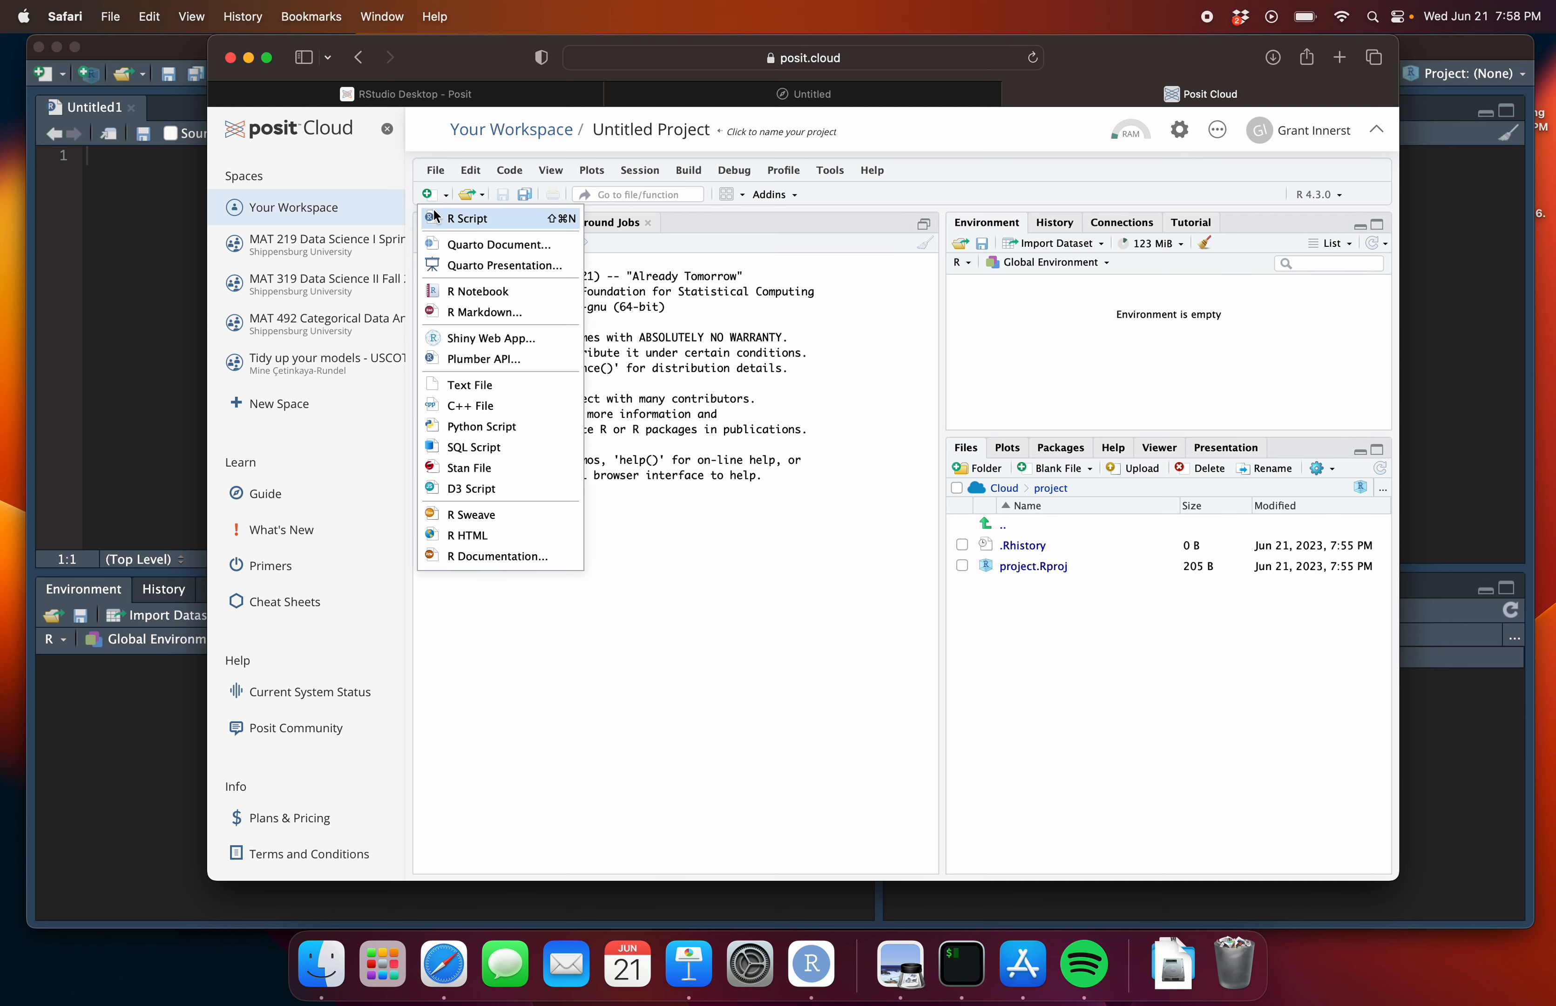
click(436, 218)
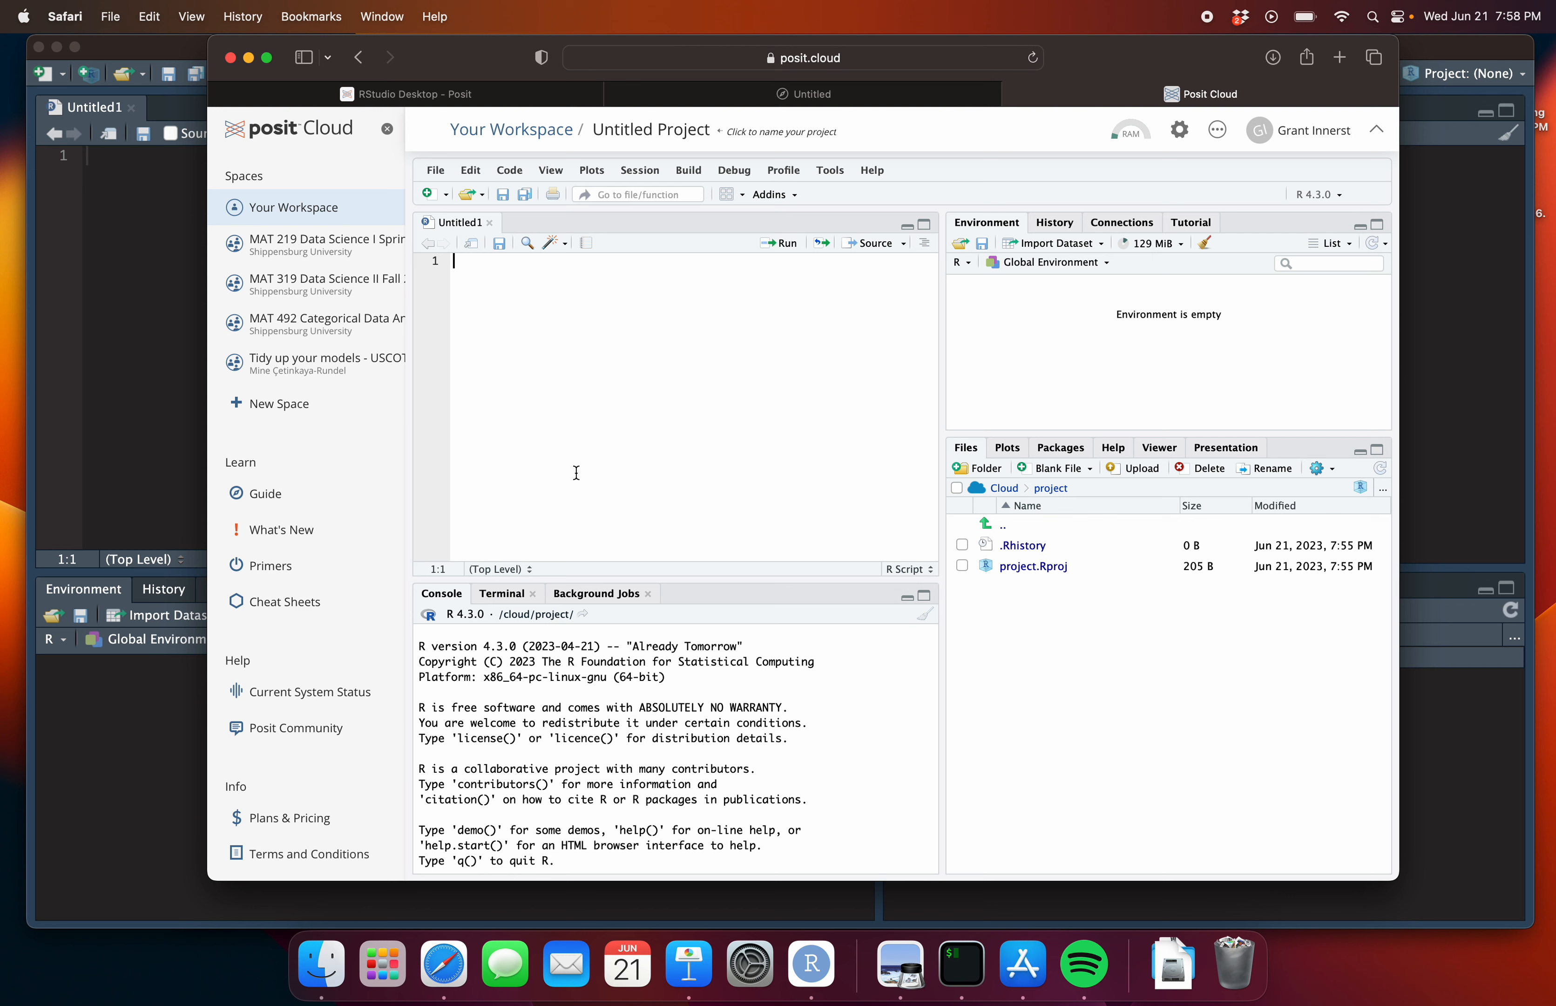
Compare the pane arrangement of RStudio desktop with that of the Posit Cloud project in Safari
key(super+Tab)
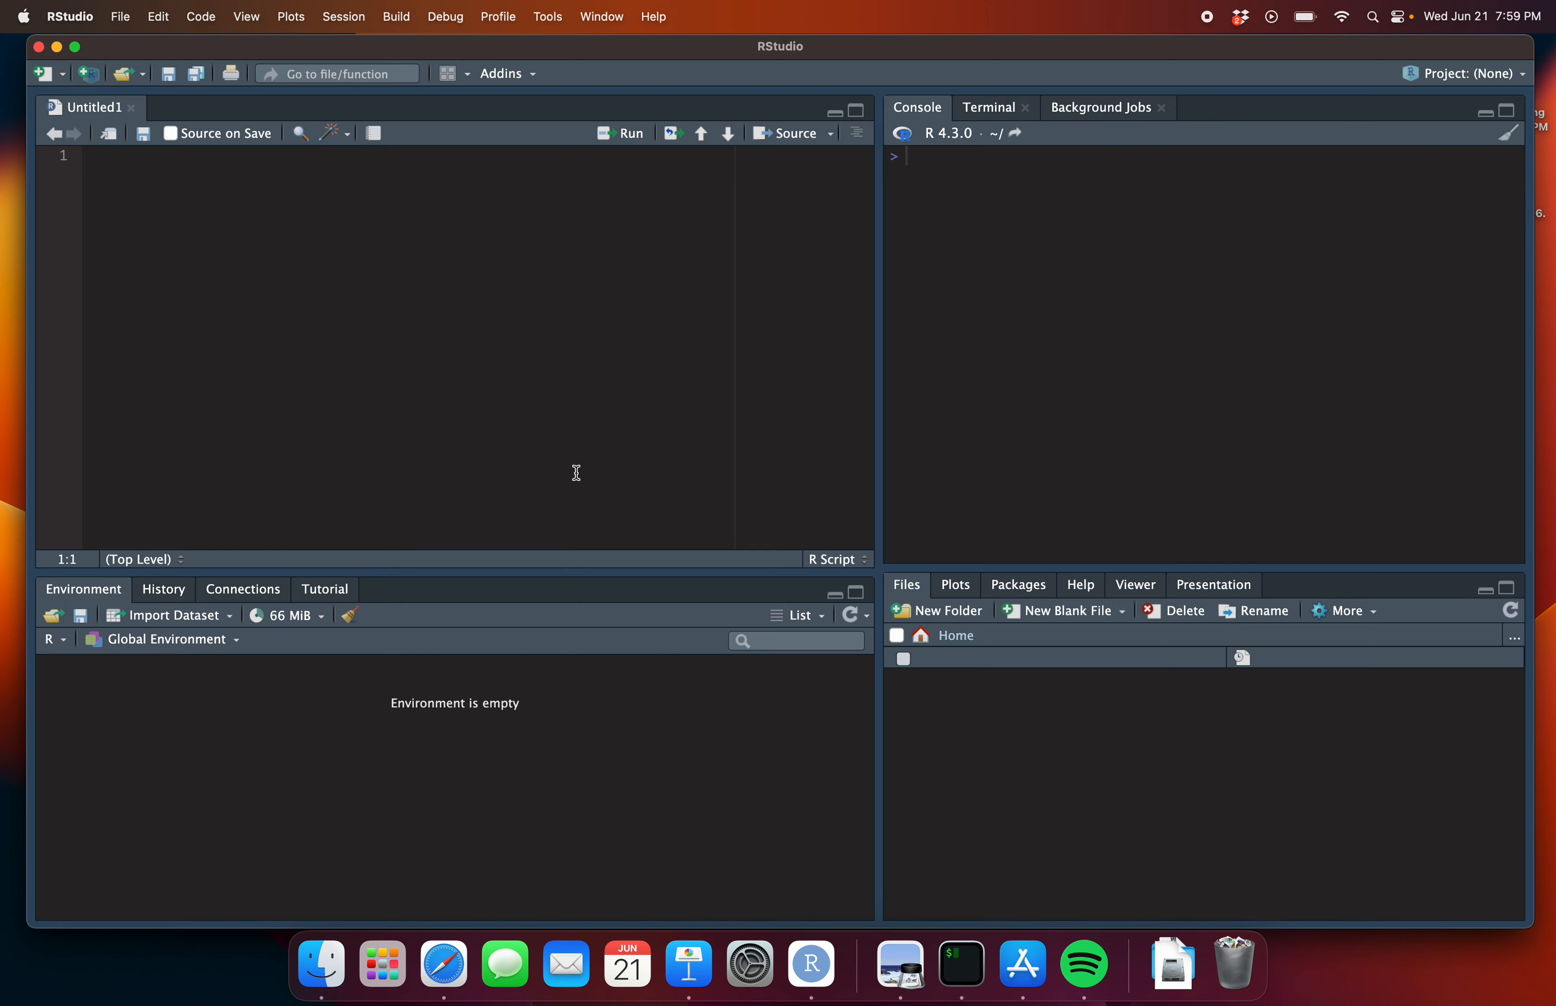
key(super+Tab)
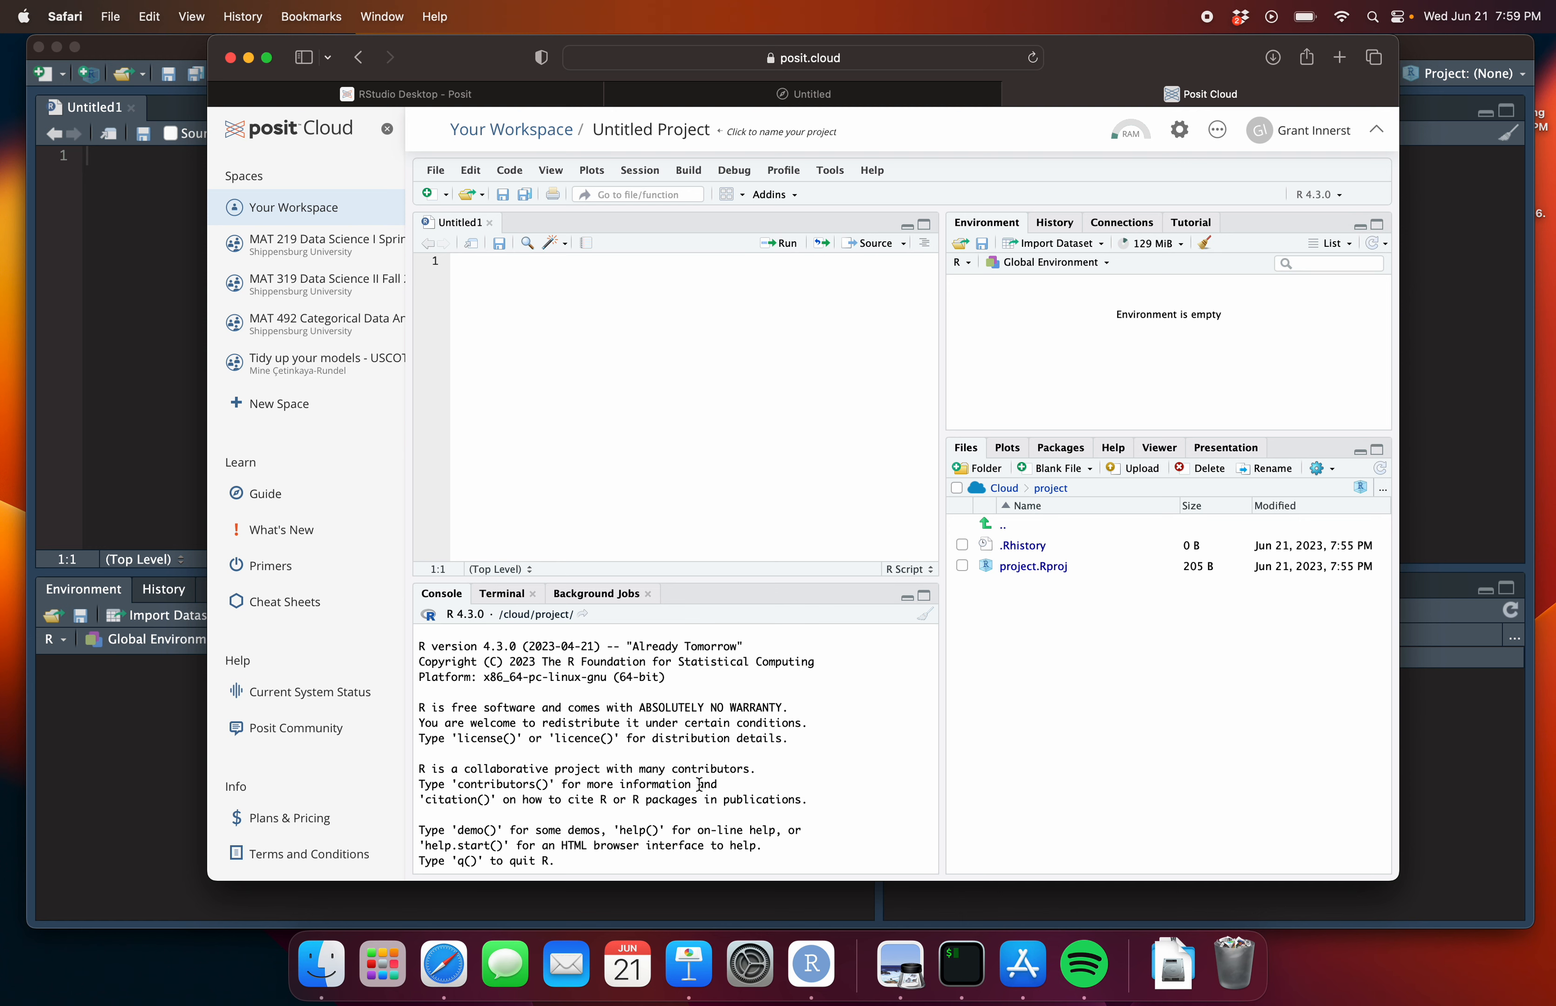
key(super+Tab)
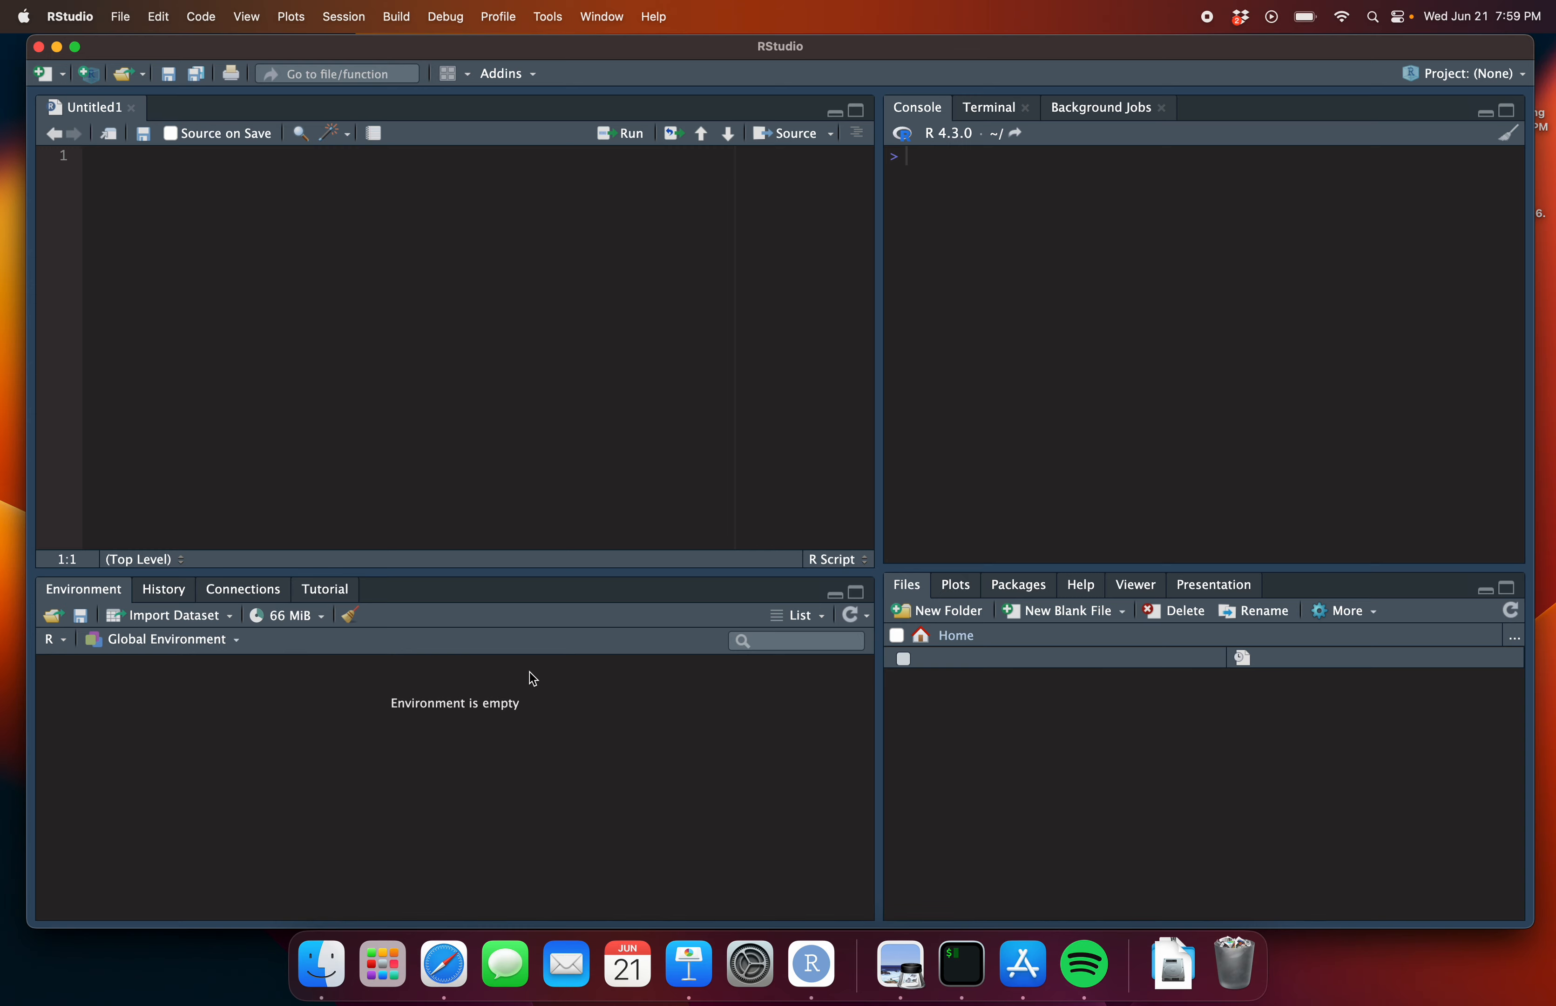
key(super+Tab)
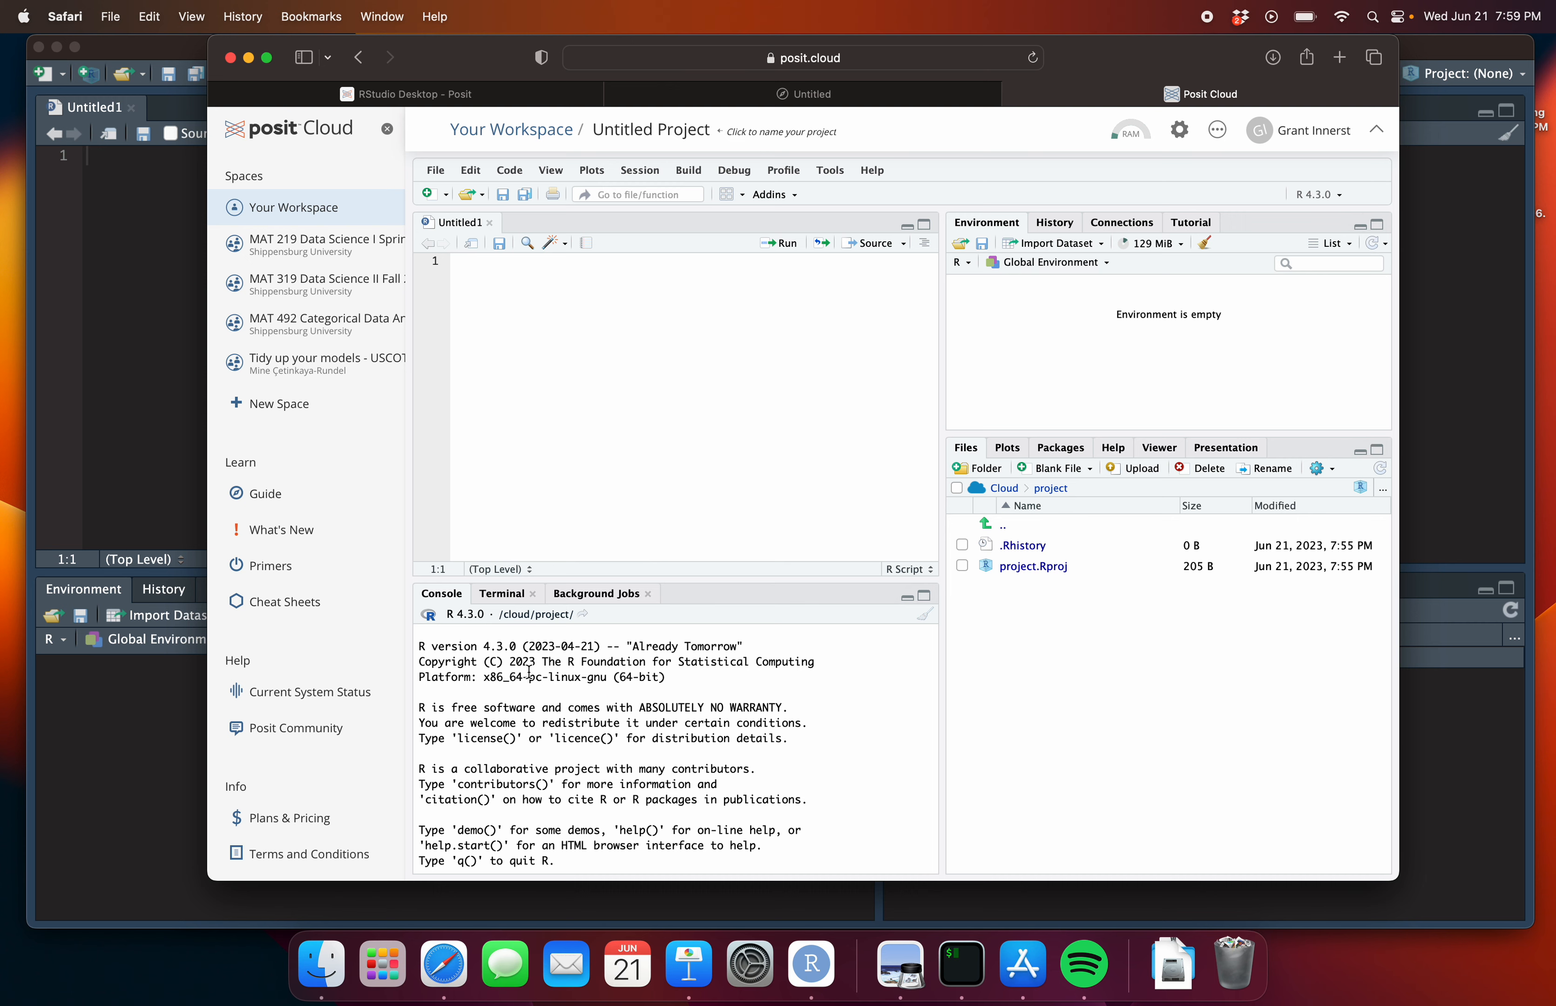
Switch to RStudio desktop and open the Appearance settings in Global Options
key(super+Tab)
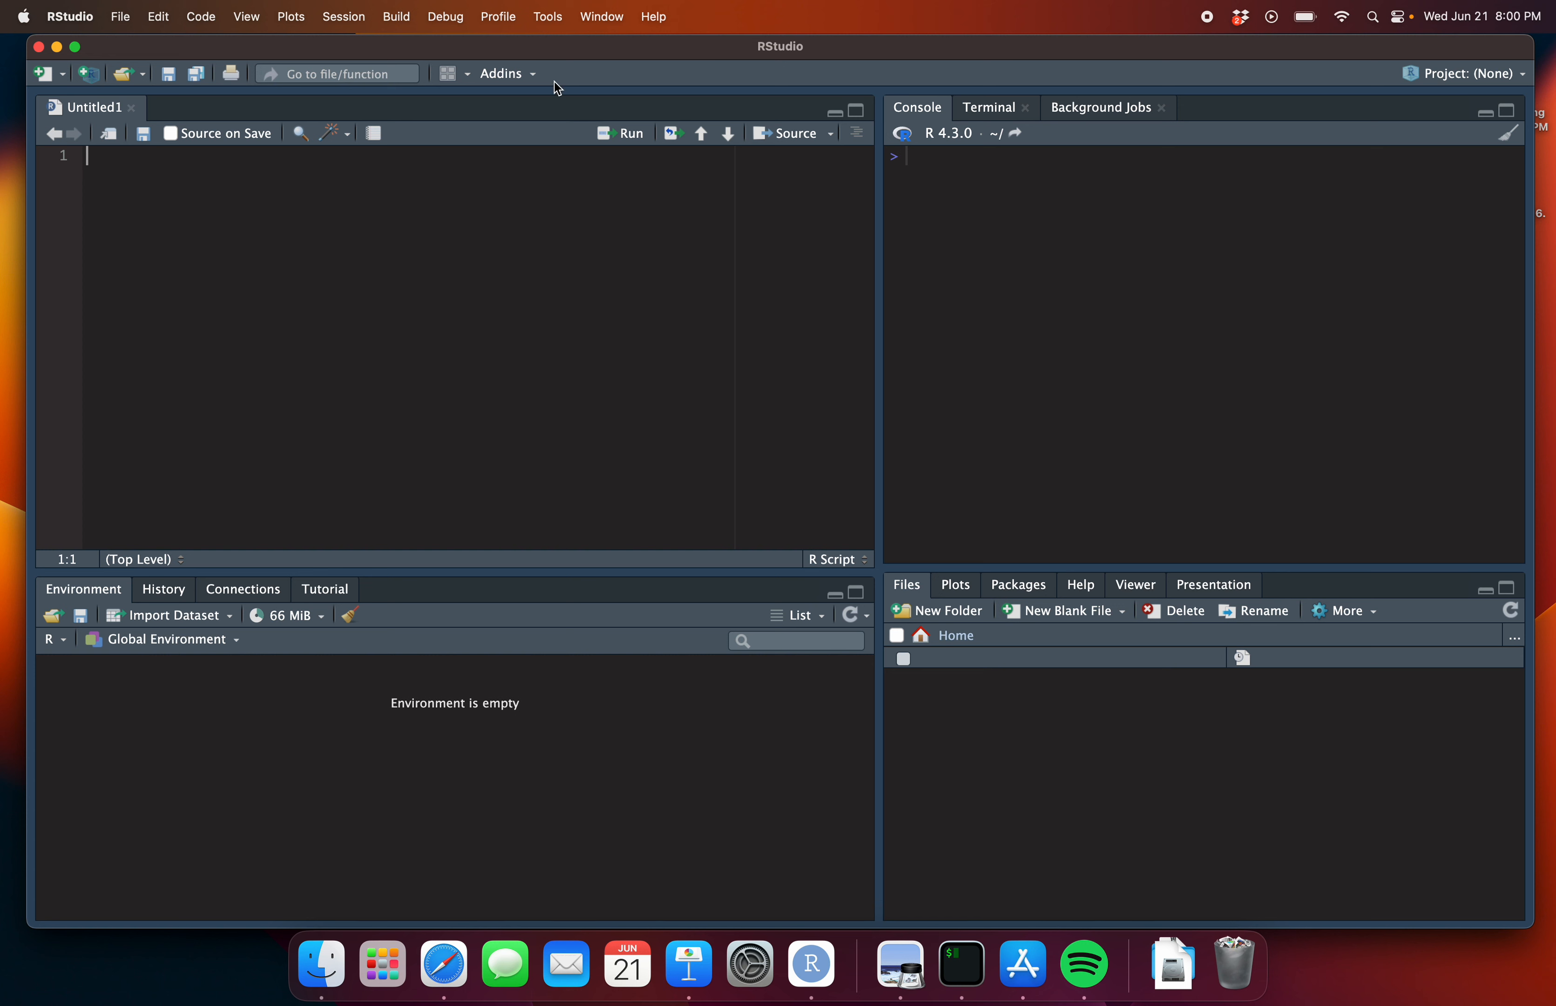
click(559, 21)
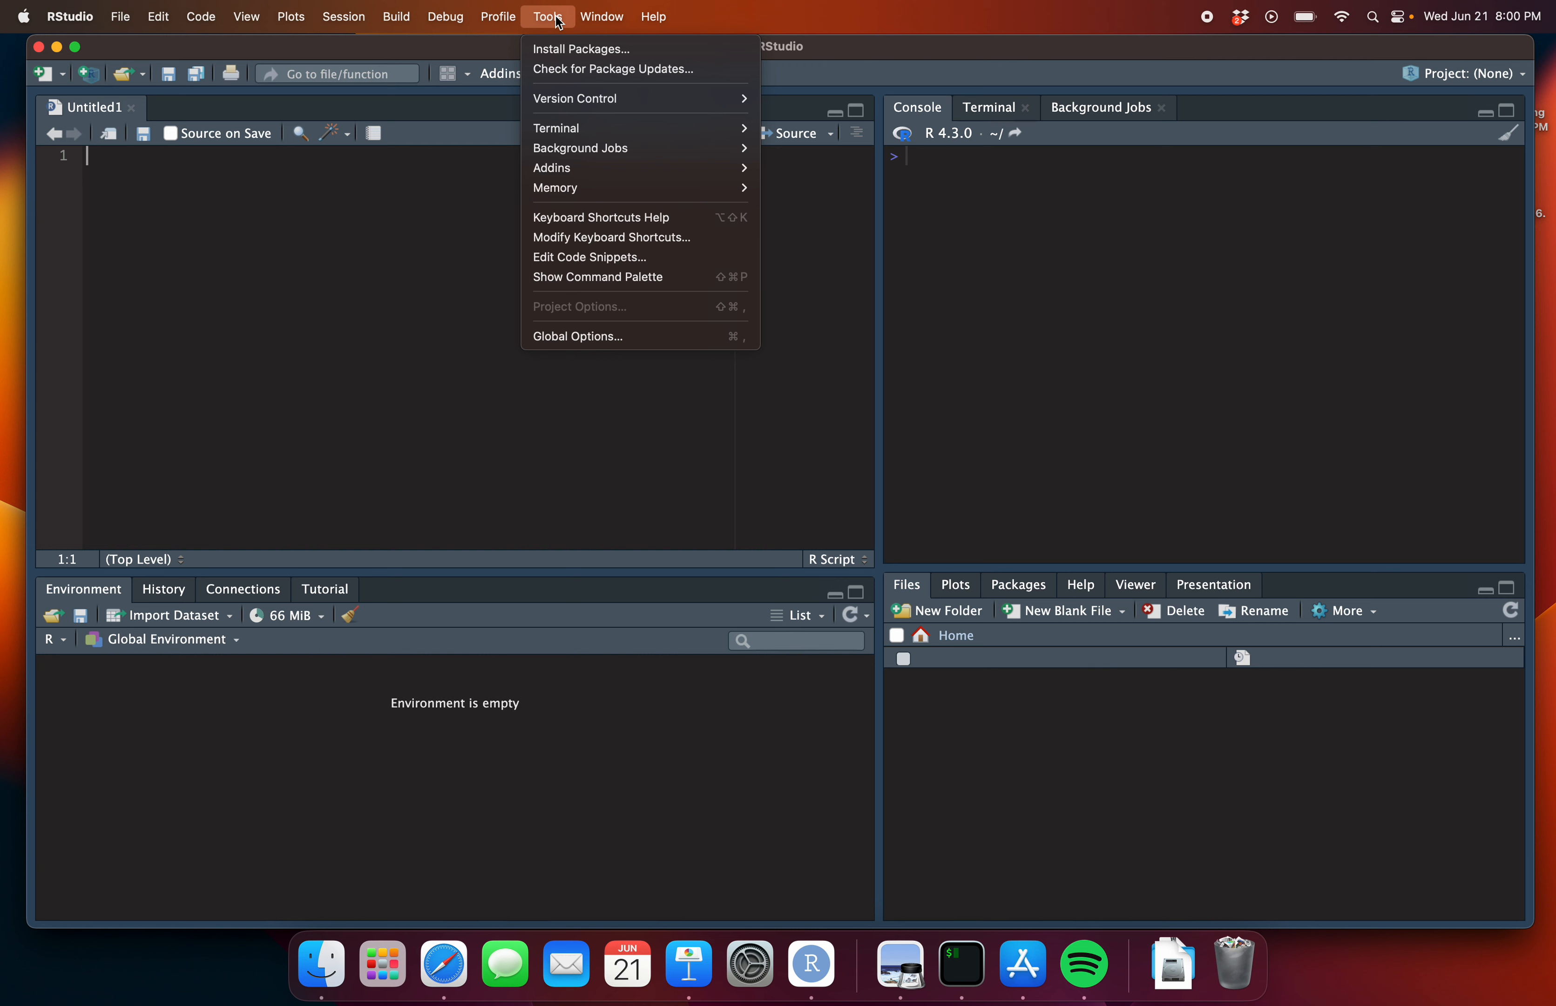
mouse_move(92, 27)
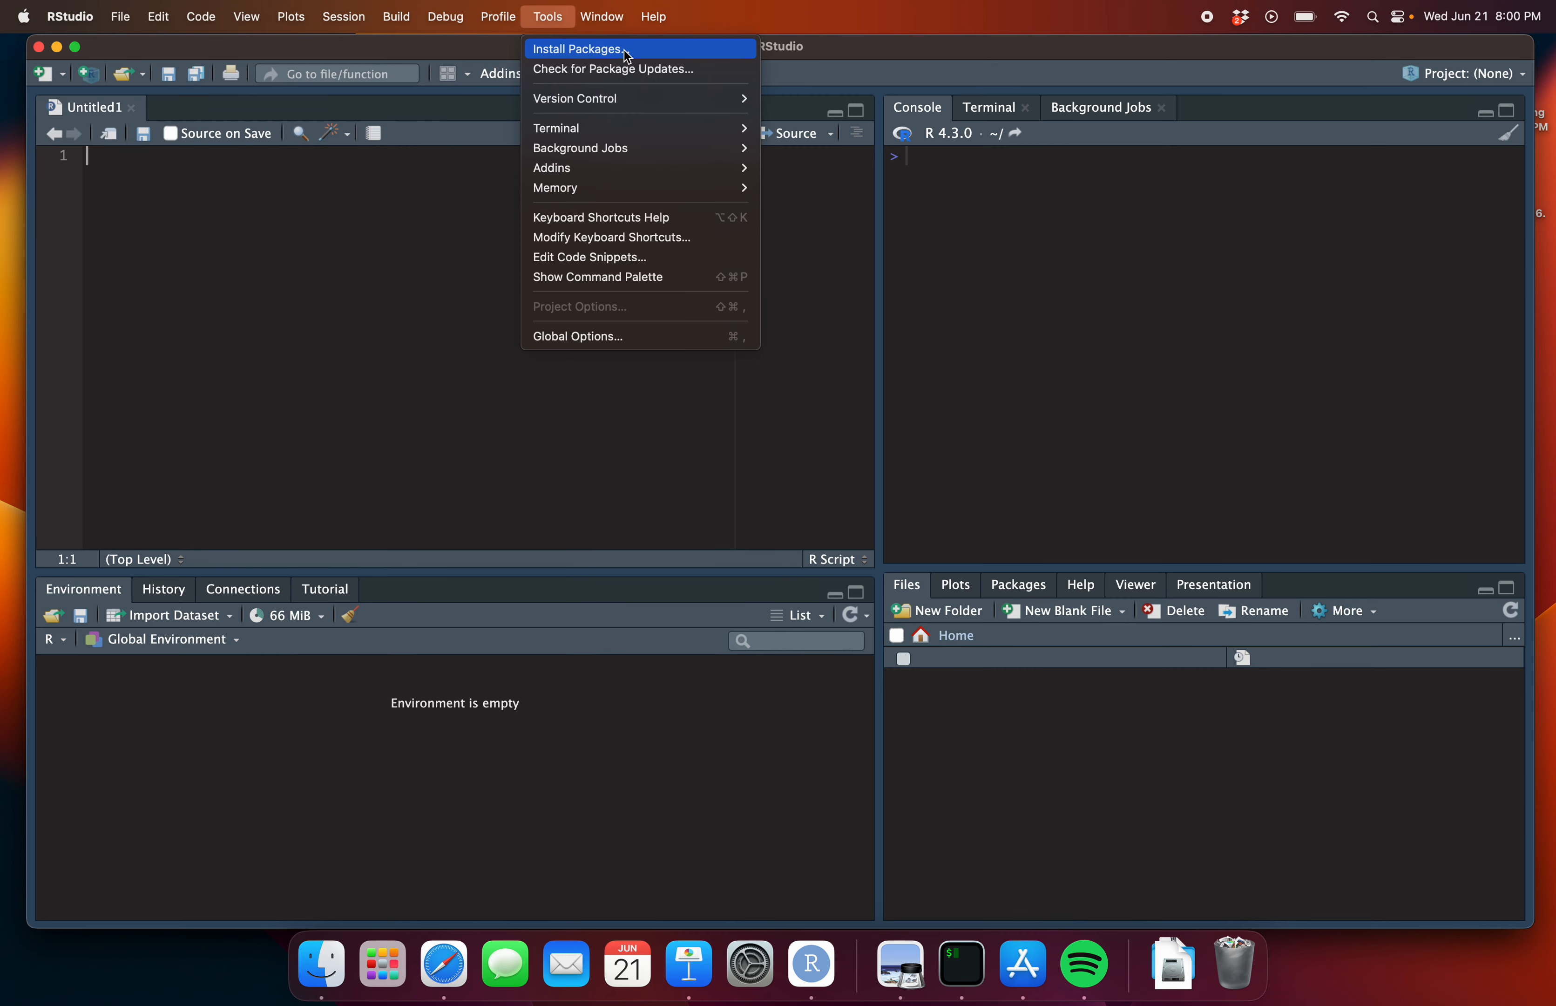
mouse_move(559, 19)
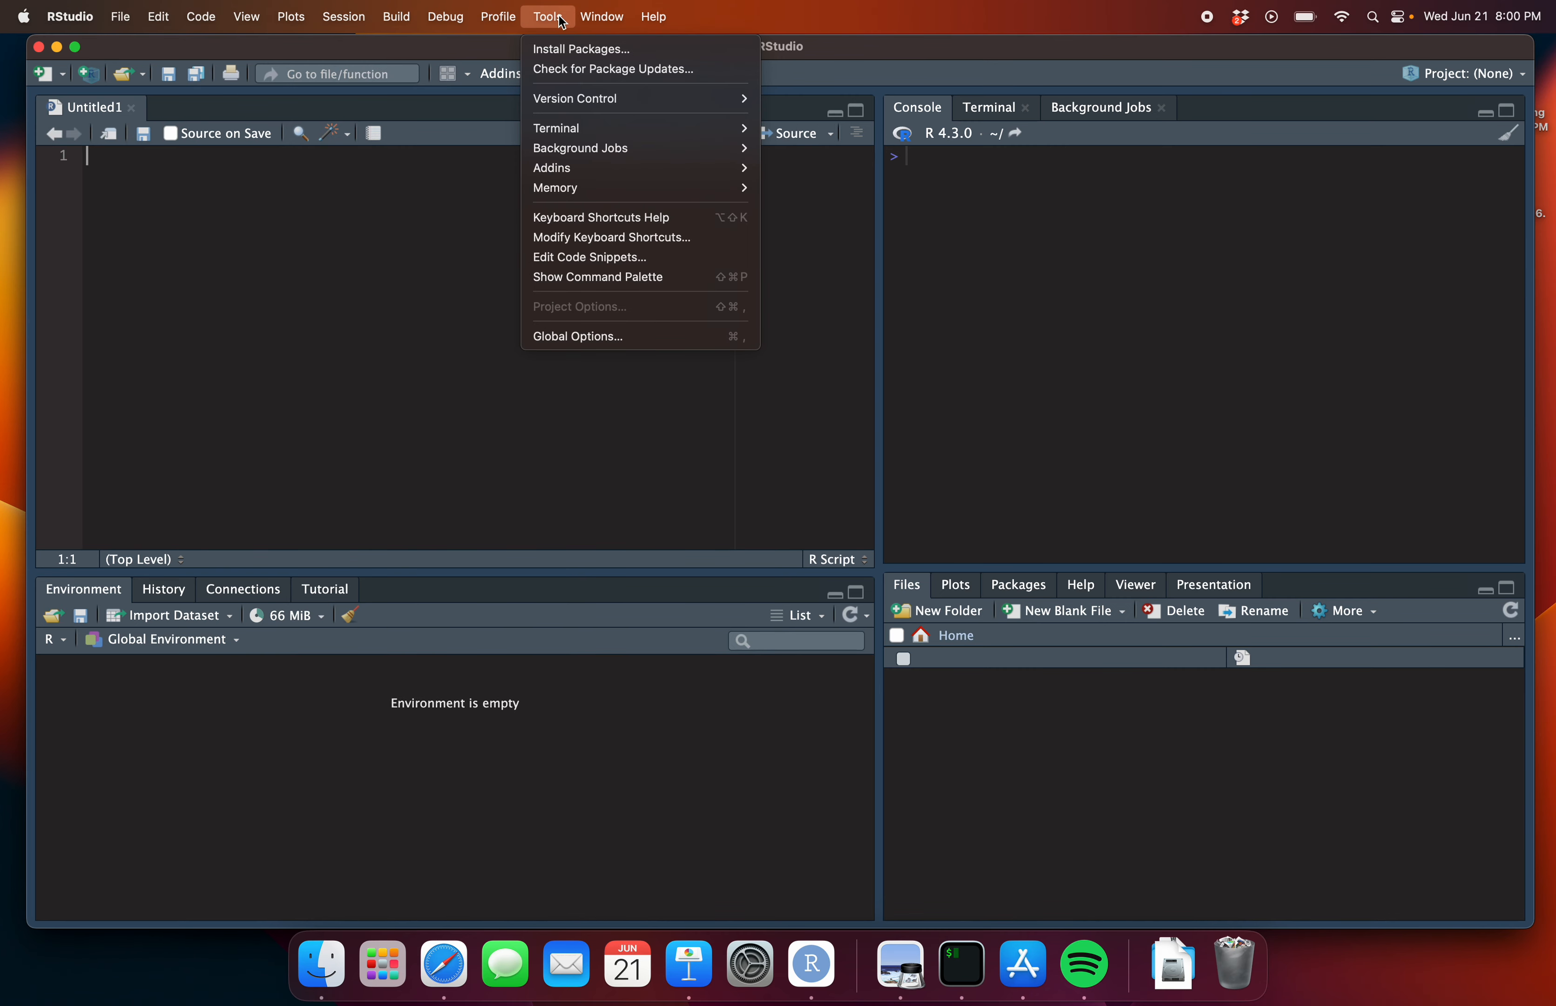
click(586, 339)
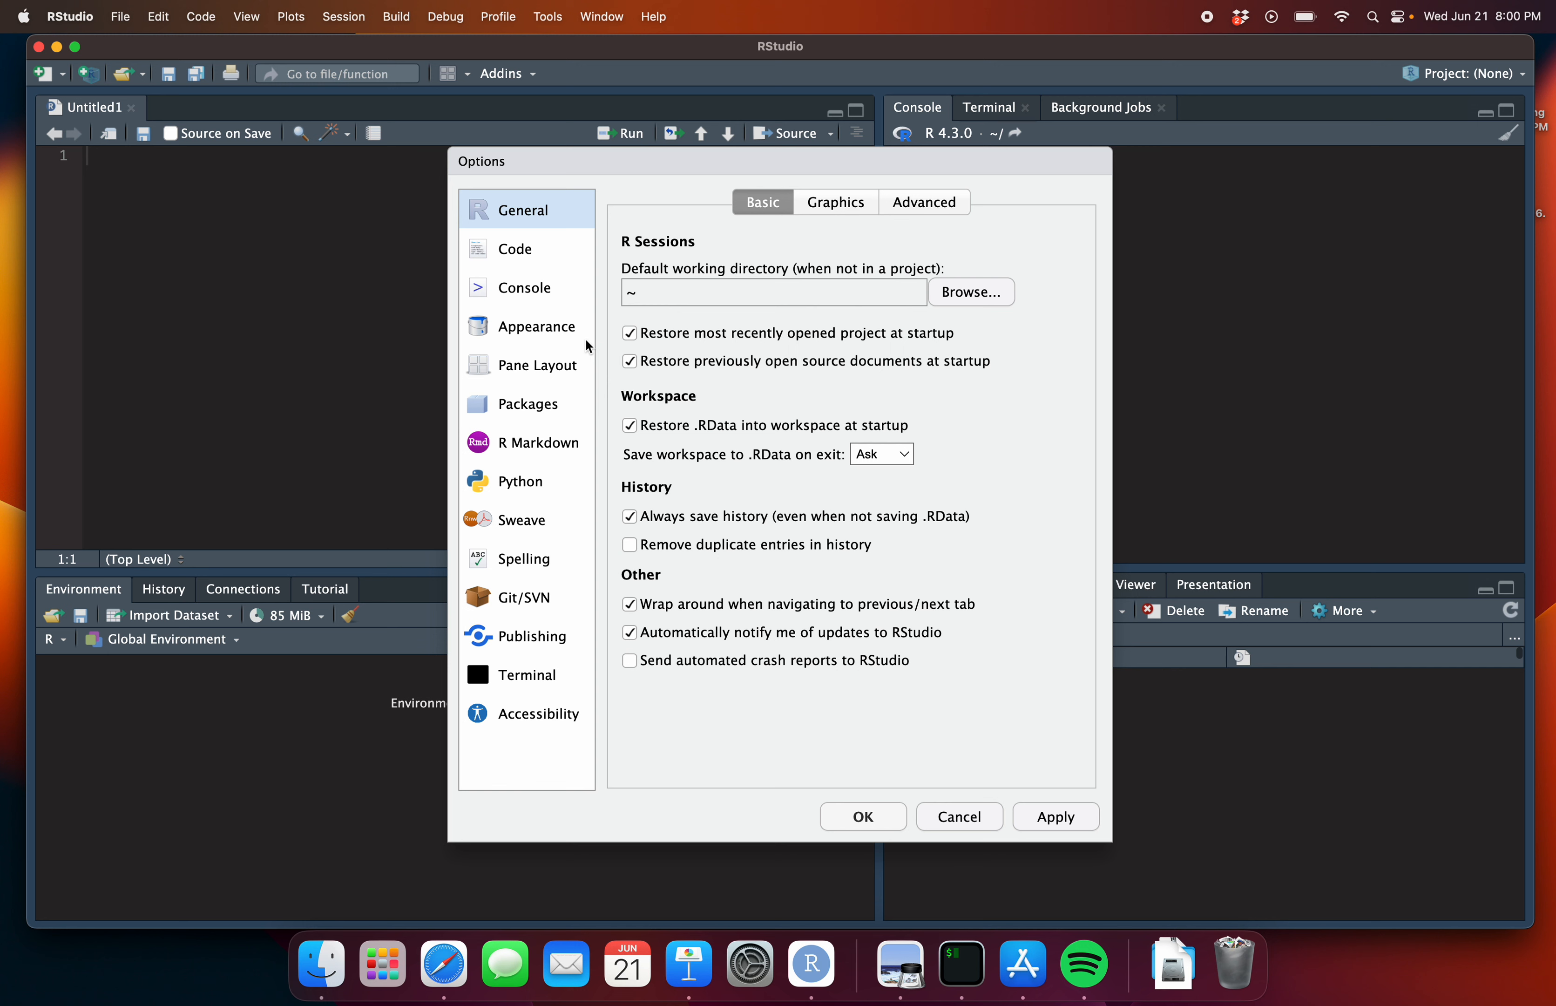
click(517, 336)
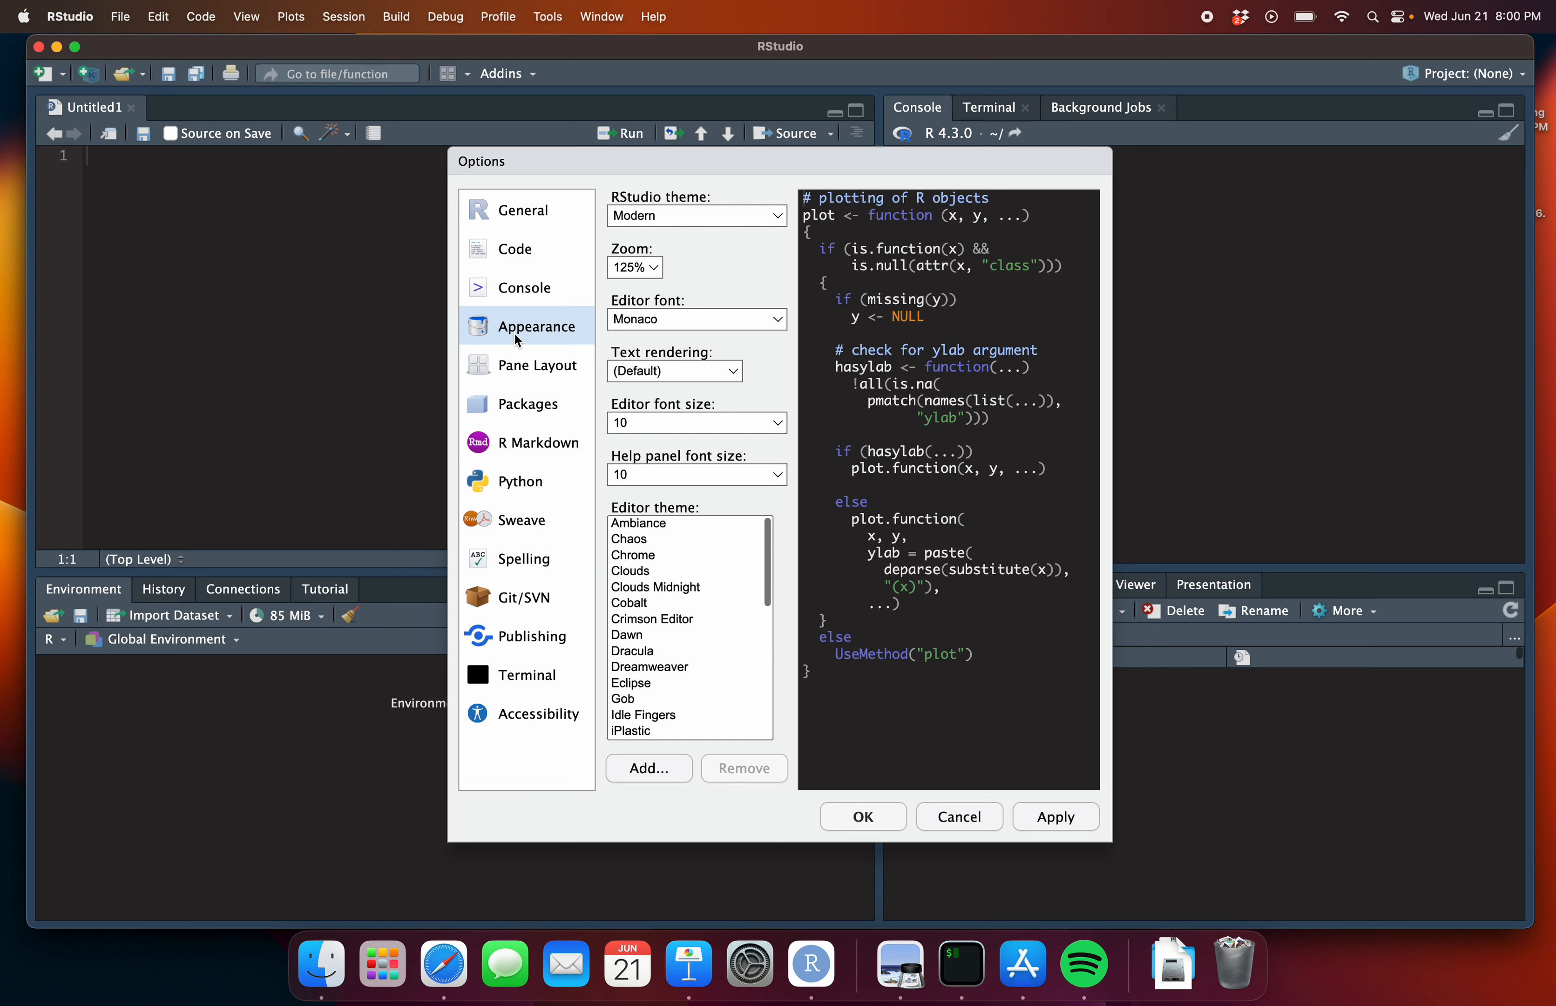
Set the RStudio theme to Sky and apply it
click(729, 209)
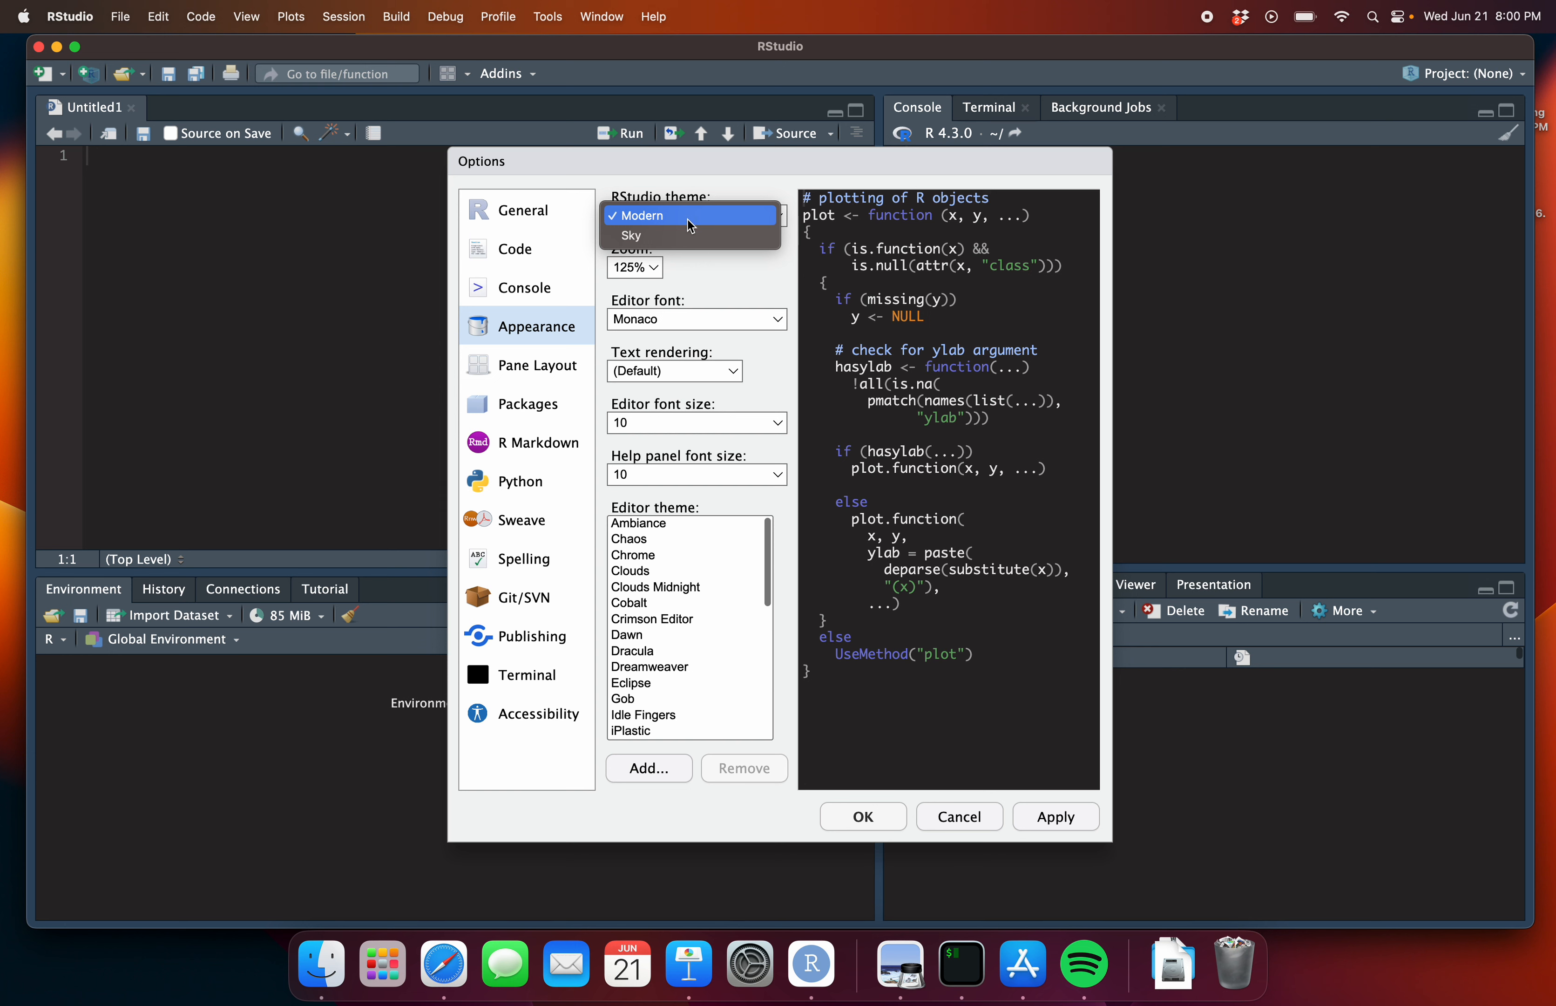
click(659, 232)
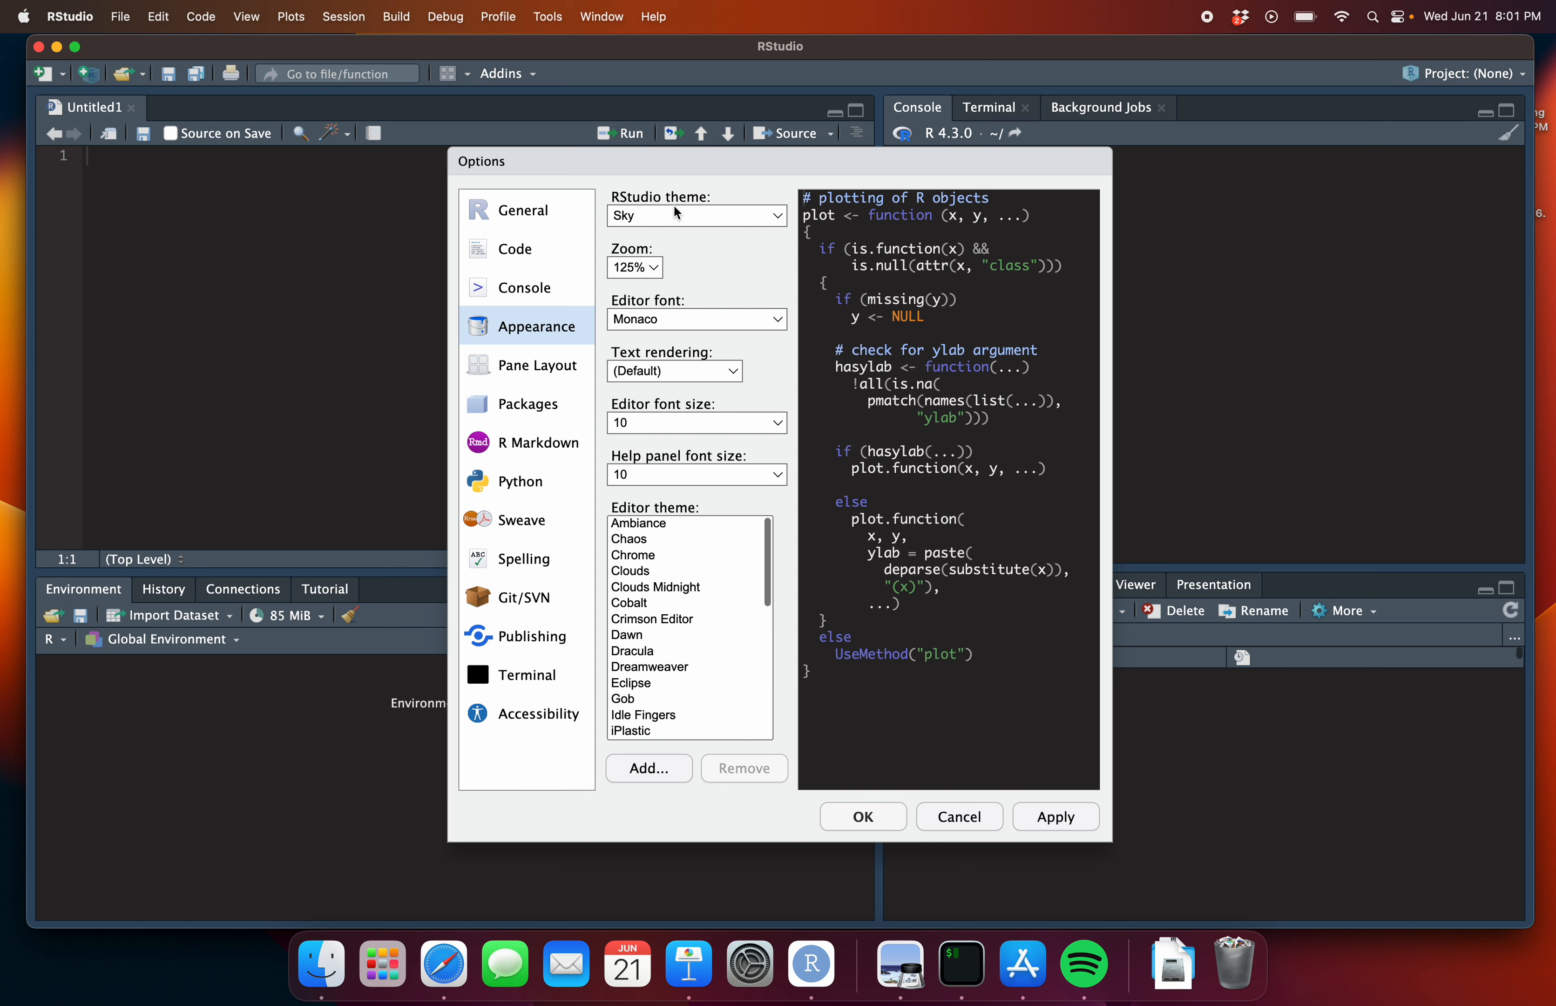
click(1069, 821)
Set the RStudio theme back to Modern and apply it
click(725, 219)
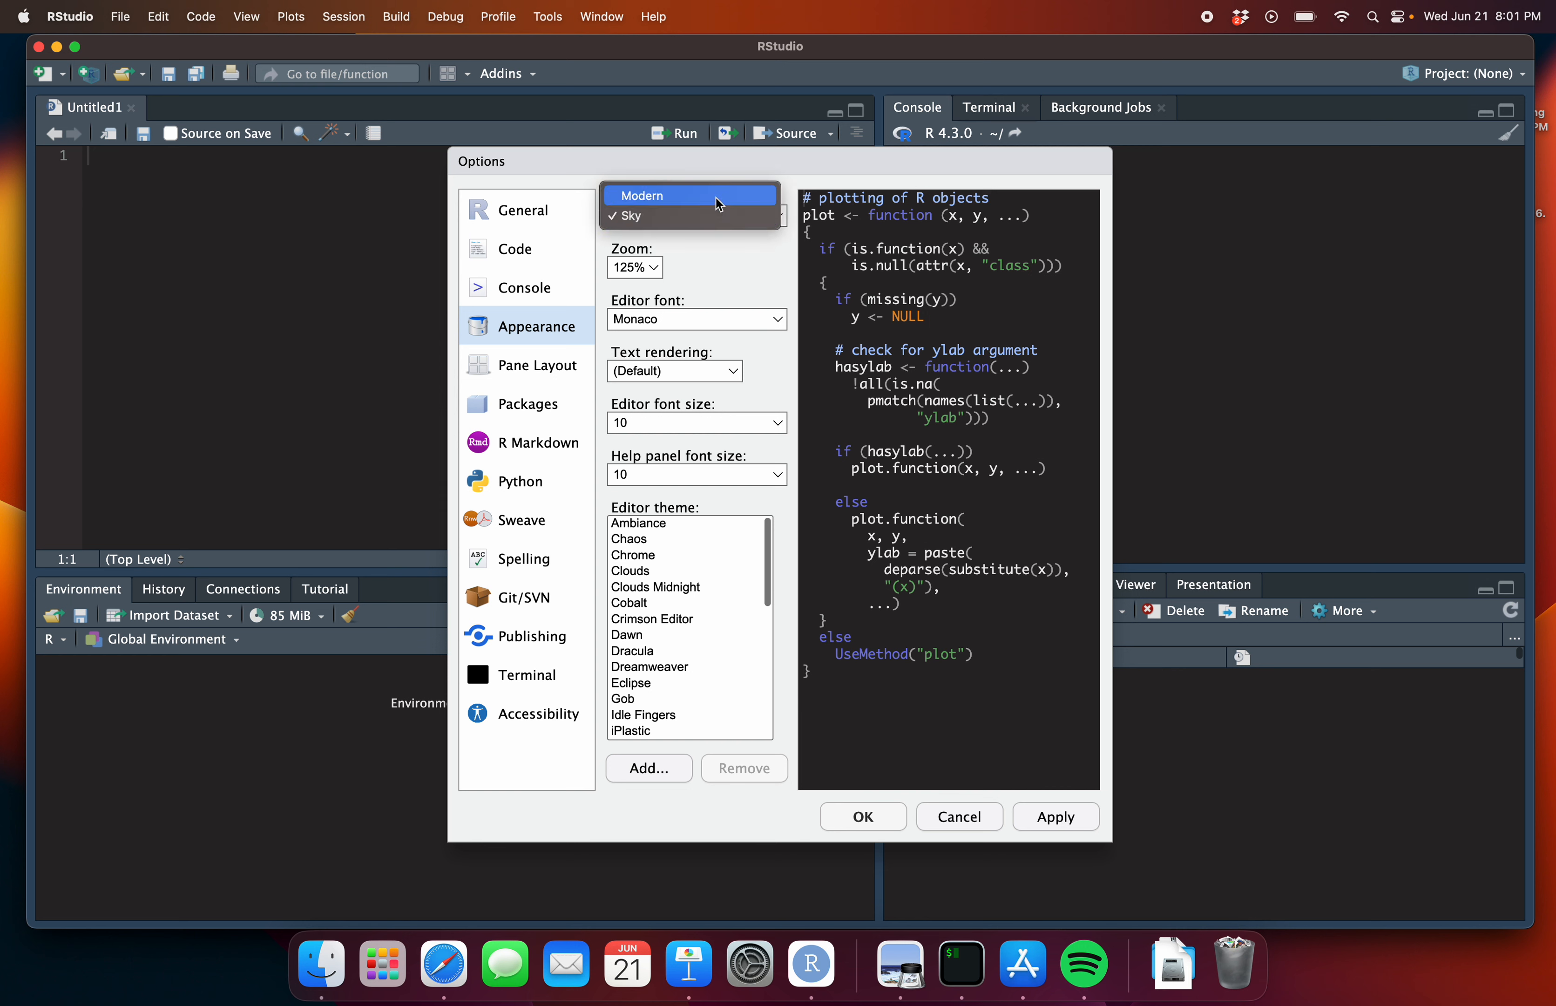
click(720, 205)
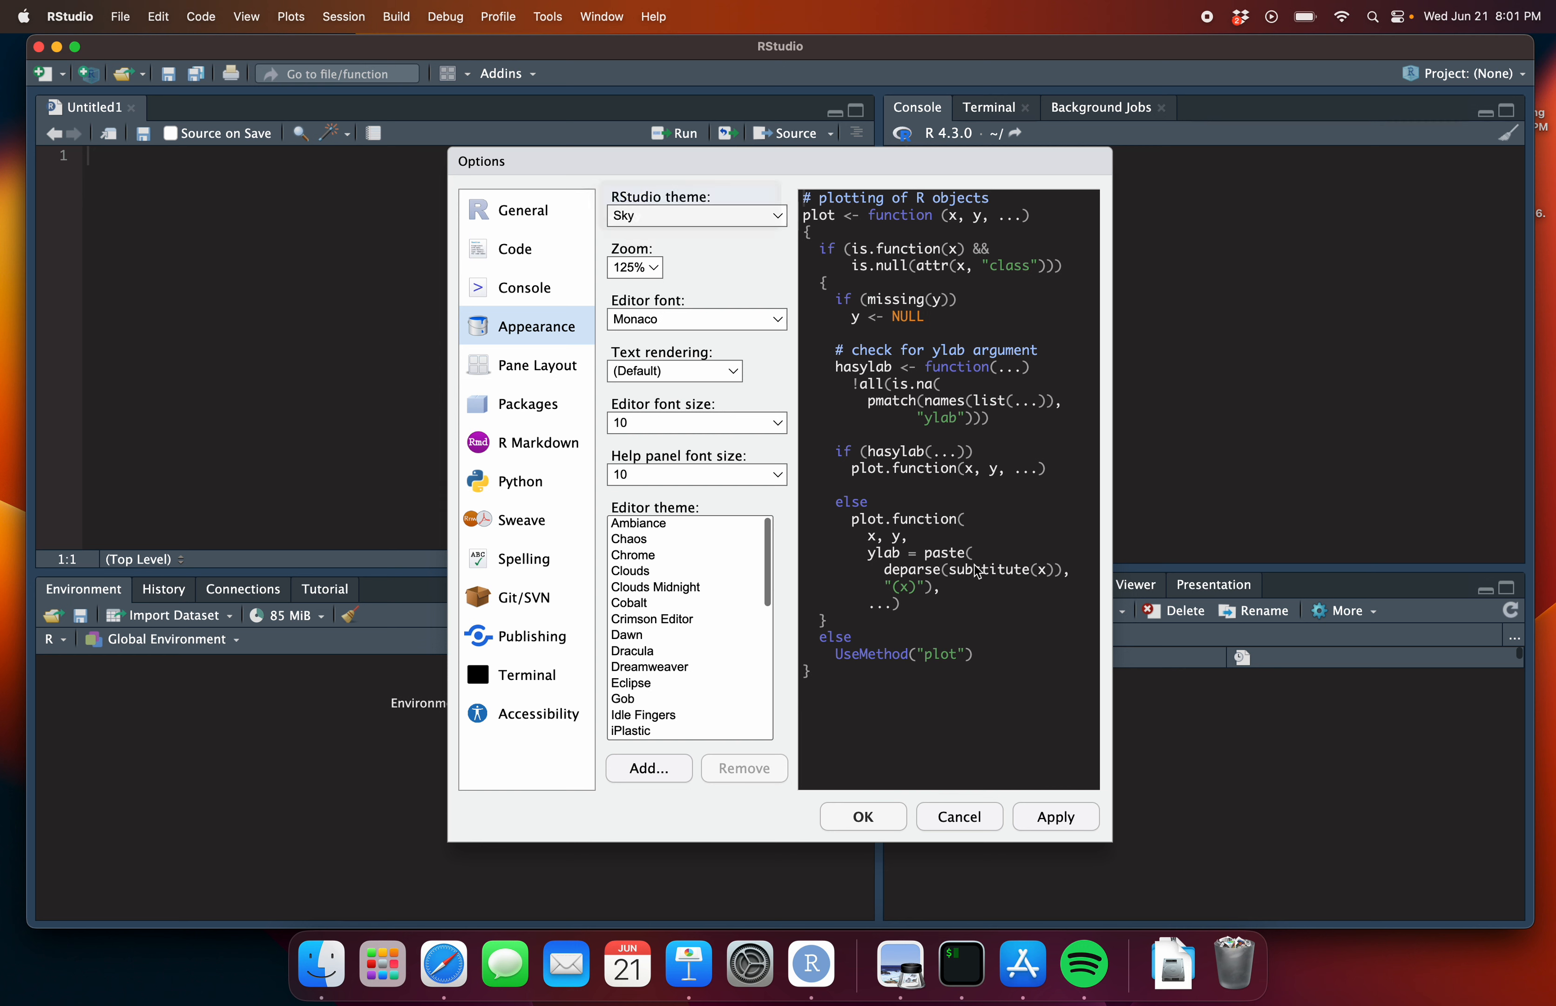
click(1060, 816)
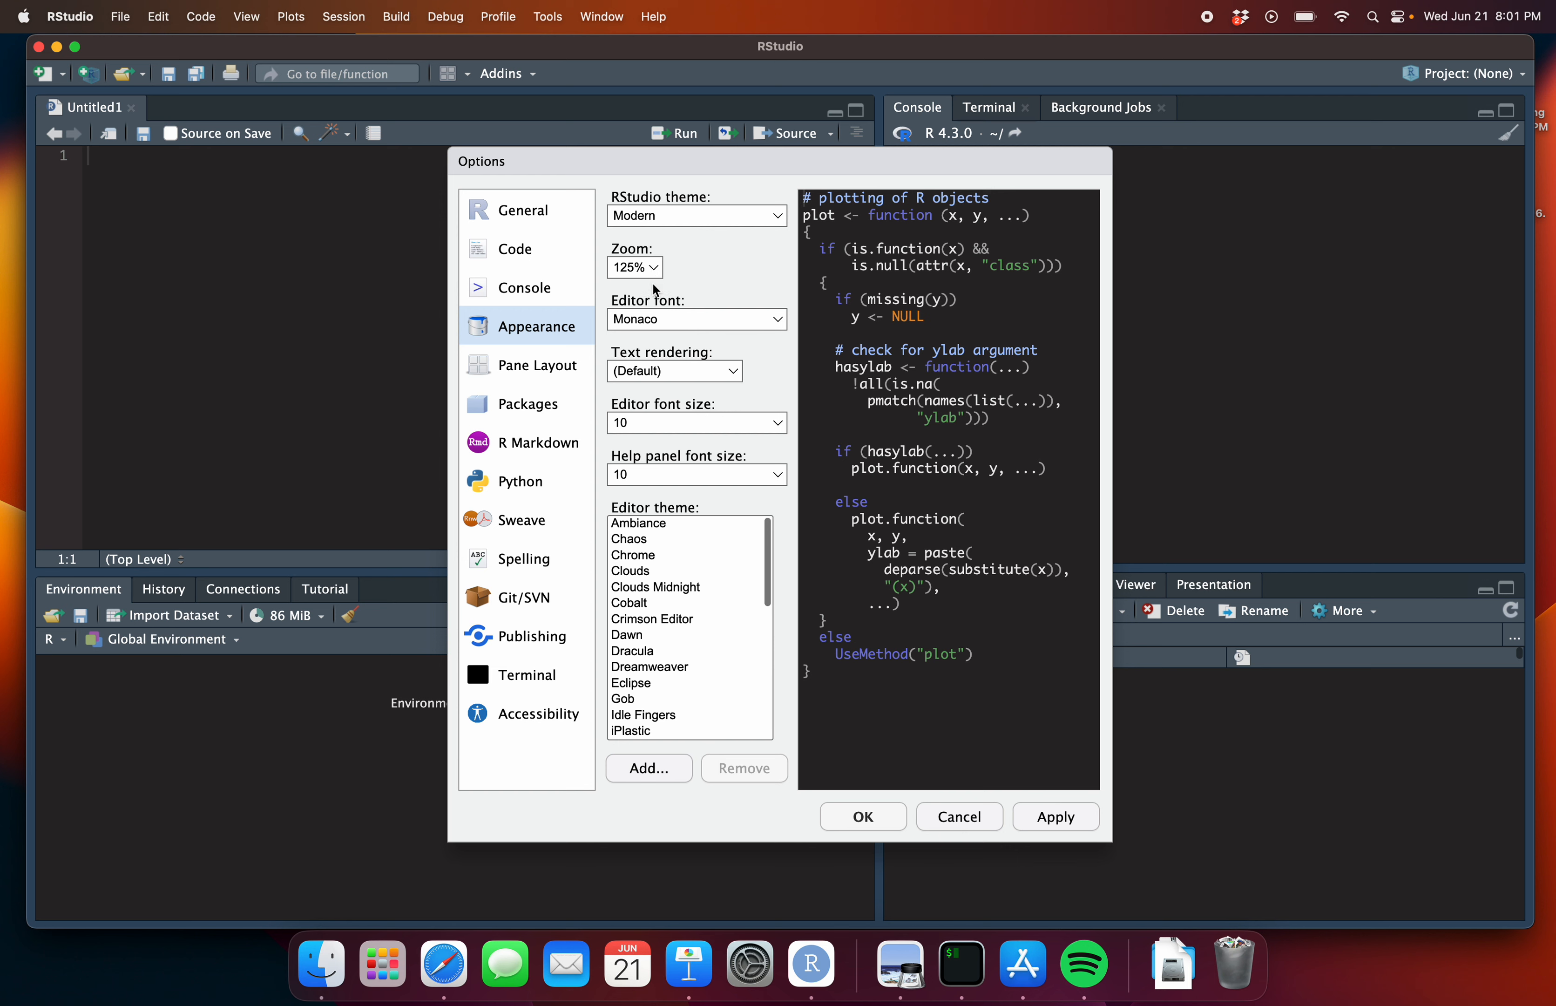
Look through the available editor fonts, text rendering choices and editor themes without changing them
click(701, 322)
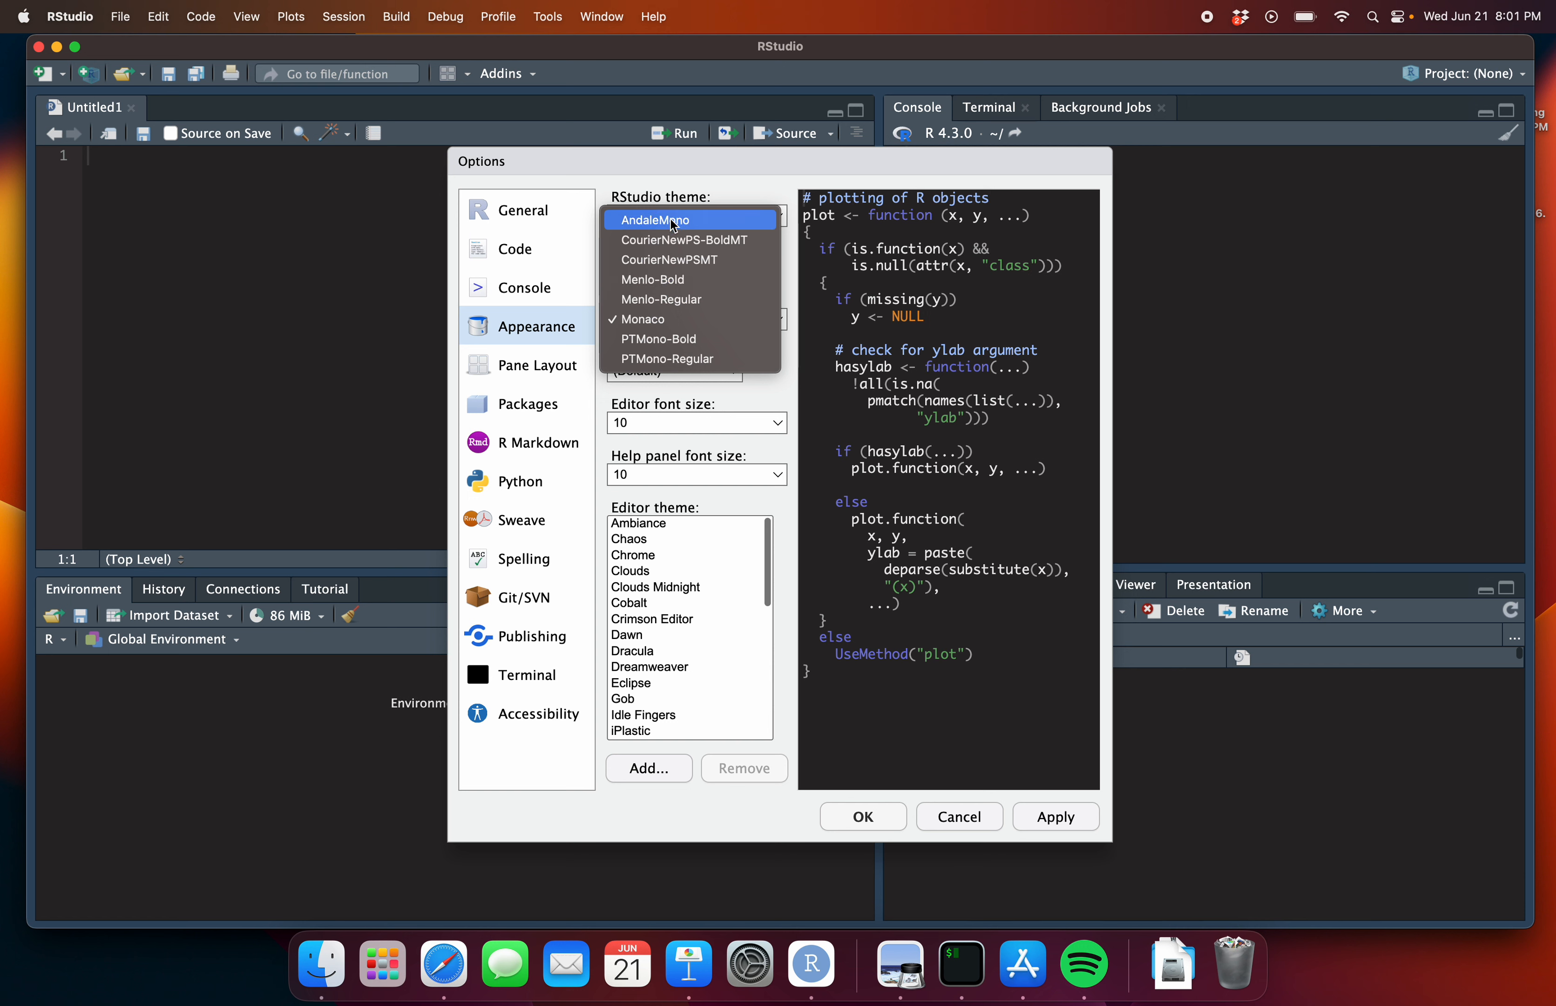
click(667, 322)
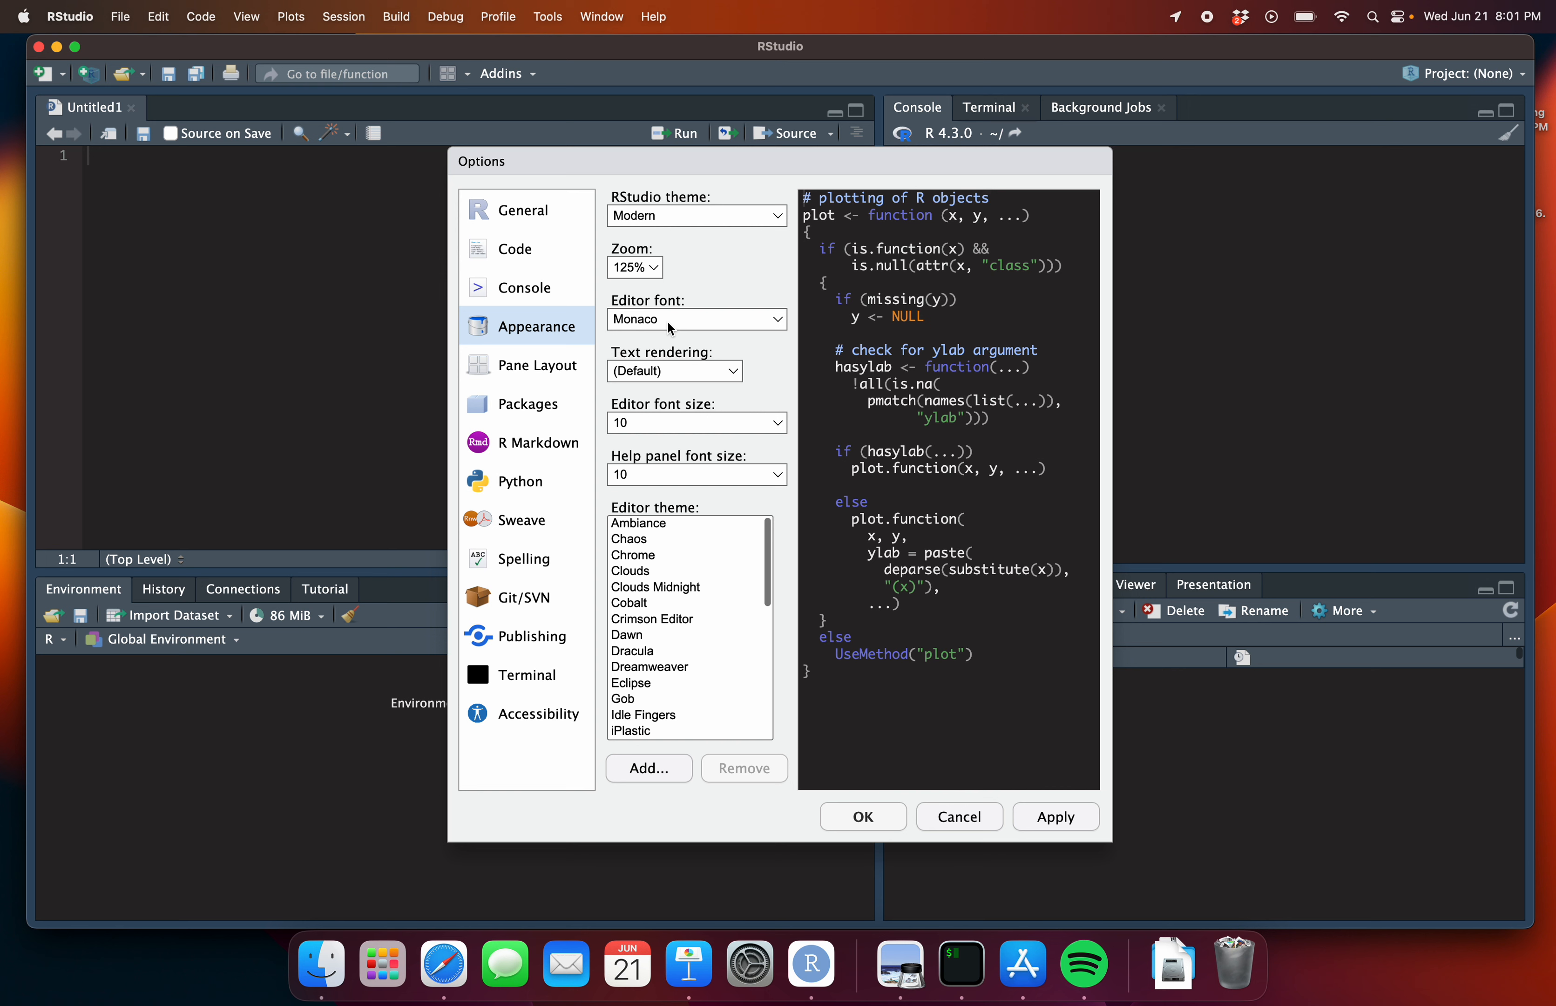
click(659, 365)
click(659, 367)
scroll(728, 632, down, 6)
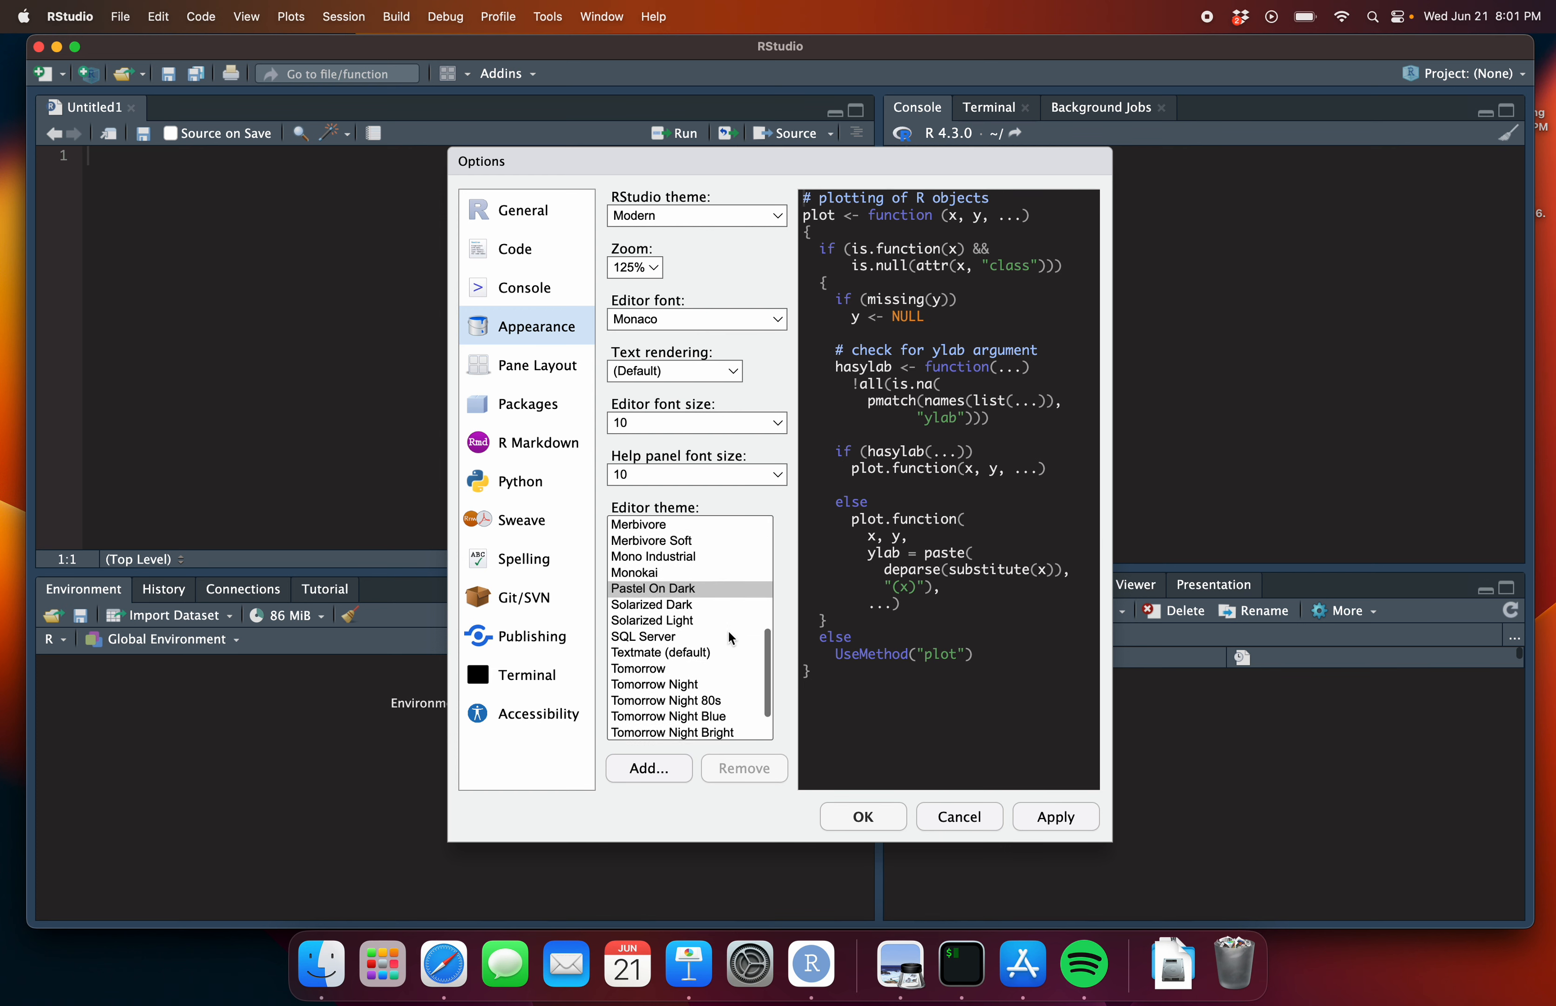
scroll(728, 630, up, 6)
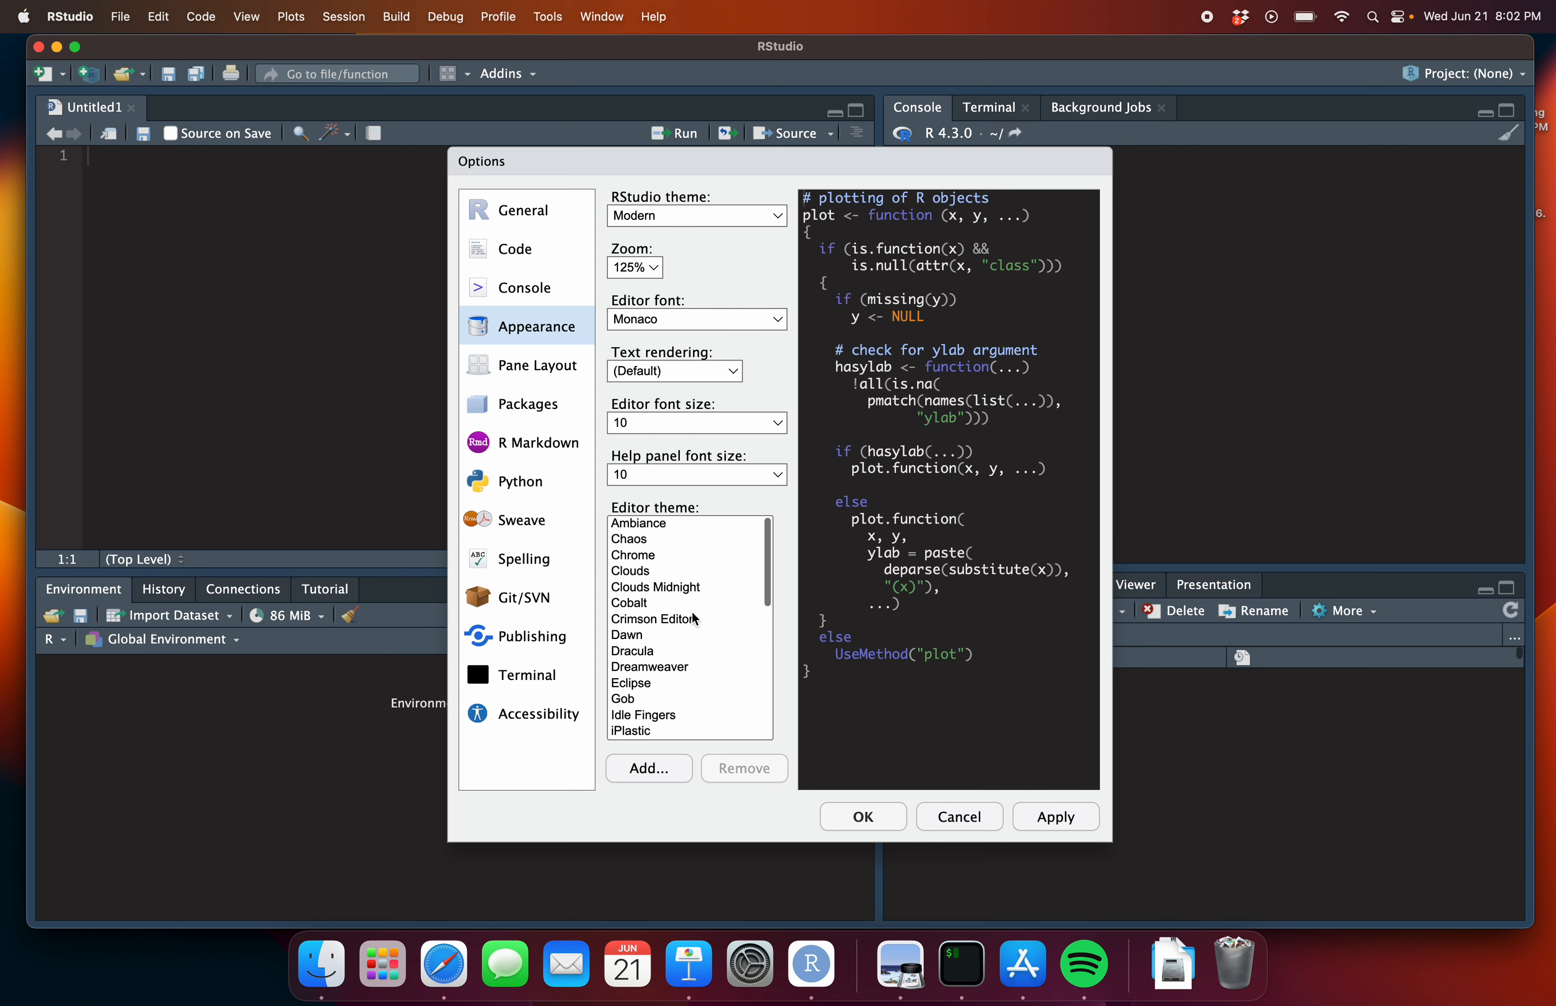
Preview several editor themes, including Ambiance, Chaos, Clouds, Clouds Midnight, Crimson Editor, Dawn, Dreamweaver and Pastel On Dark
click(659, 525)
click(657, 541)
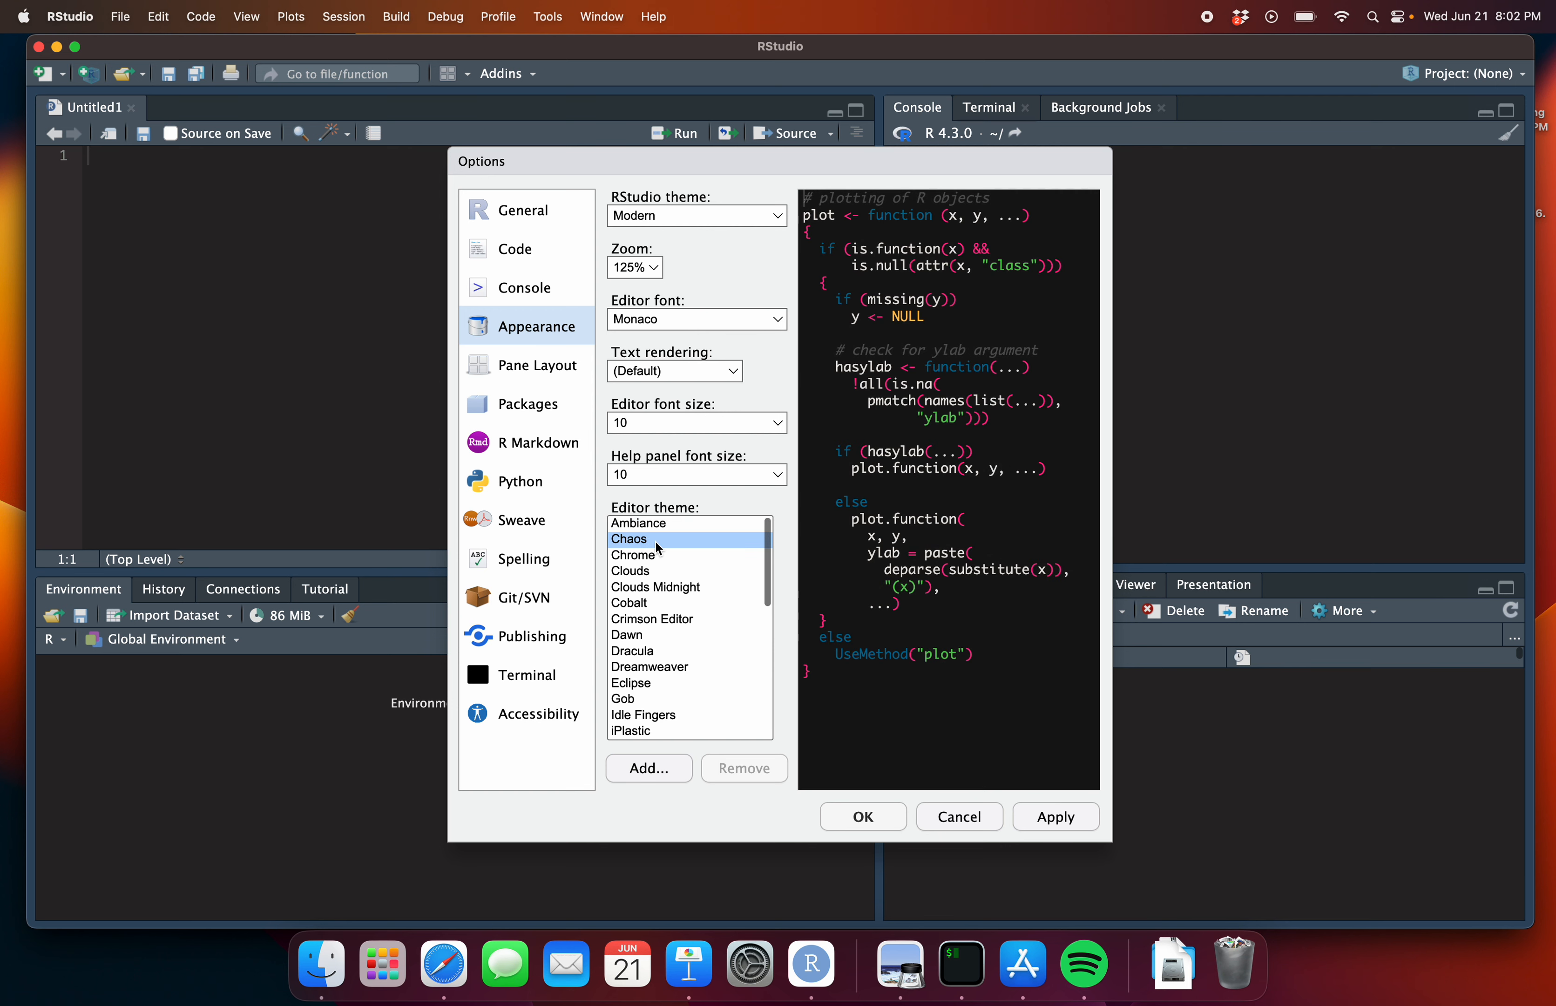
click(657, 570)
click(654, 584)
click(657, 619)
click(657, 634)
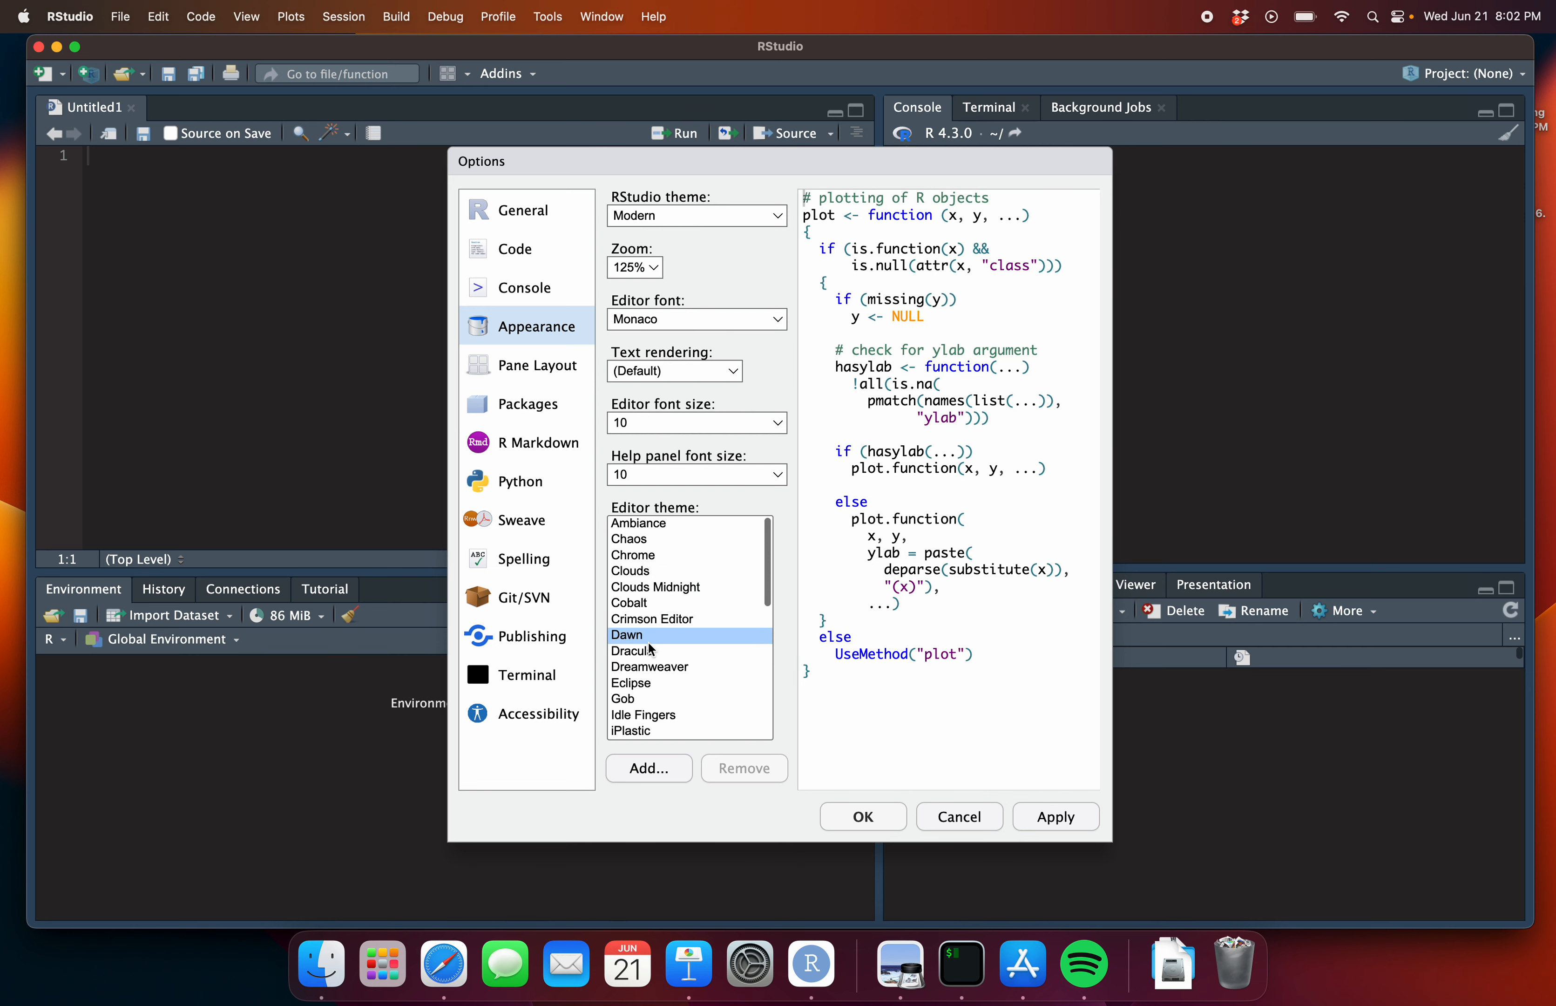
click(657, 667)
scroll(657, 685, down, 10)
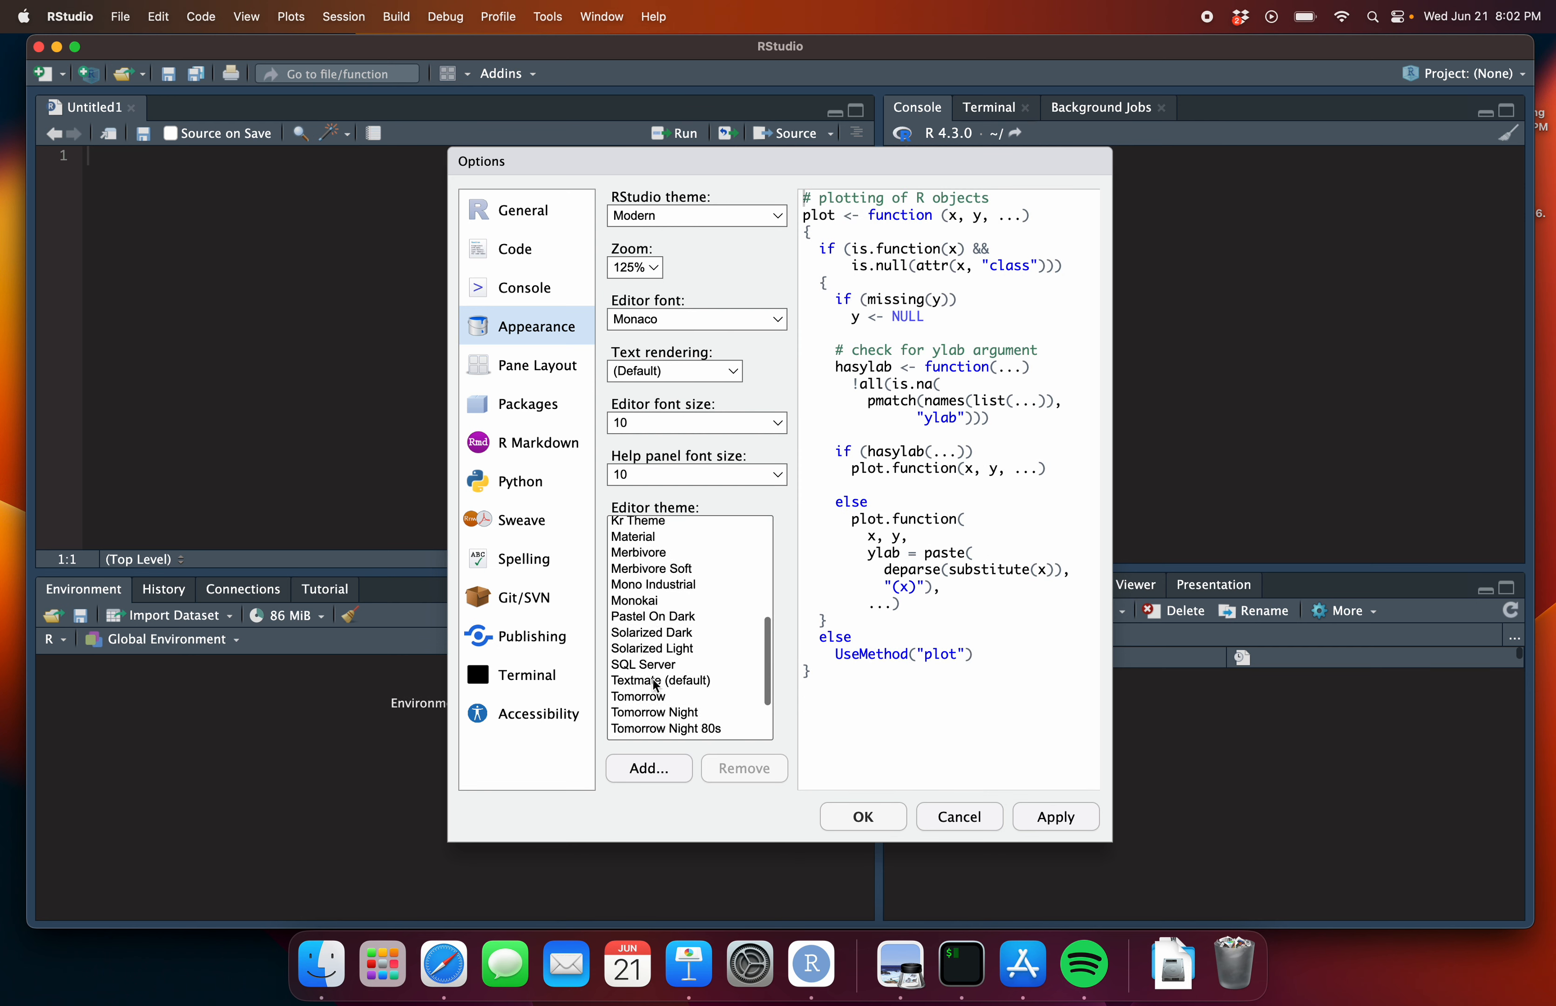
click(651, 600)
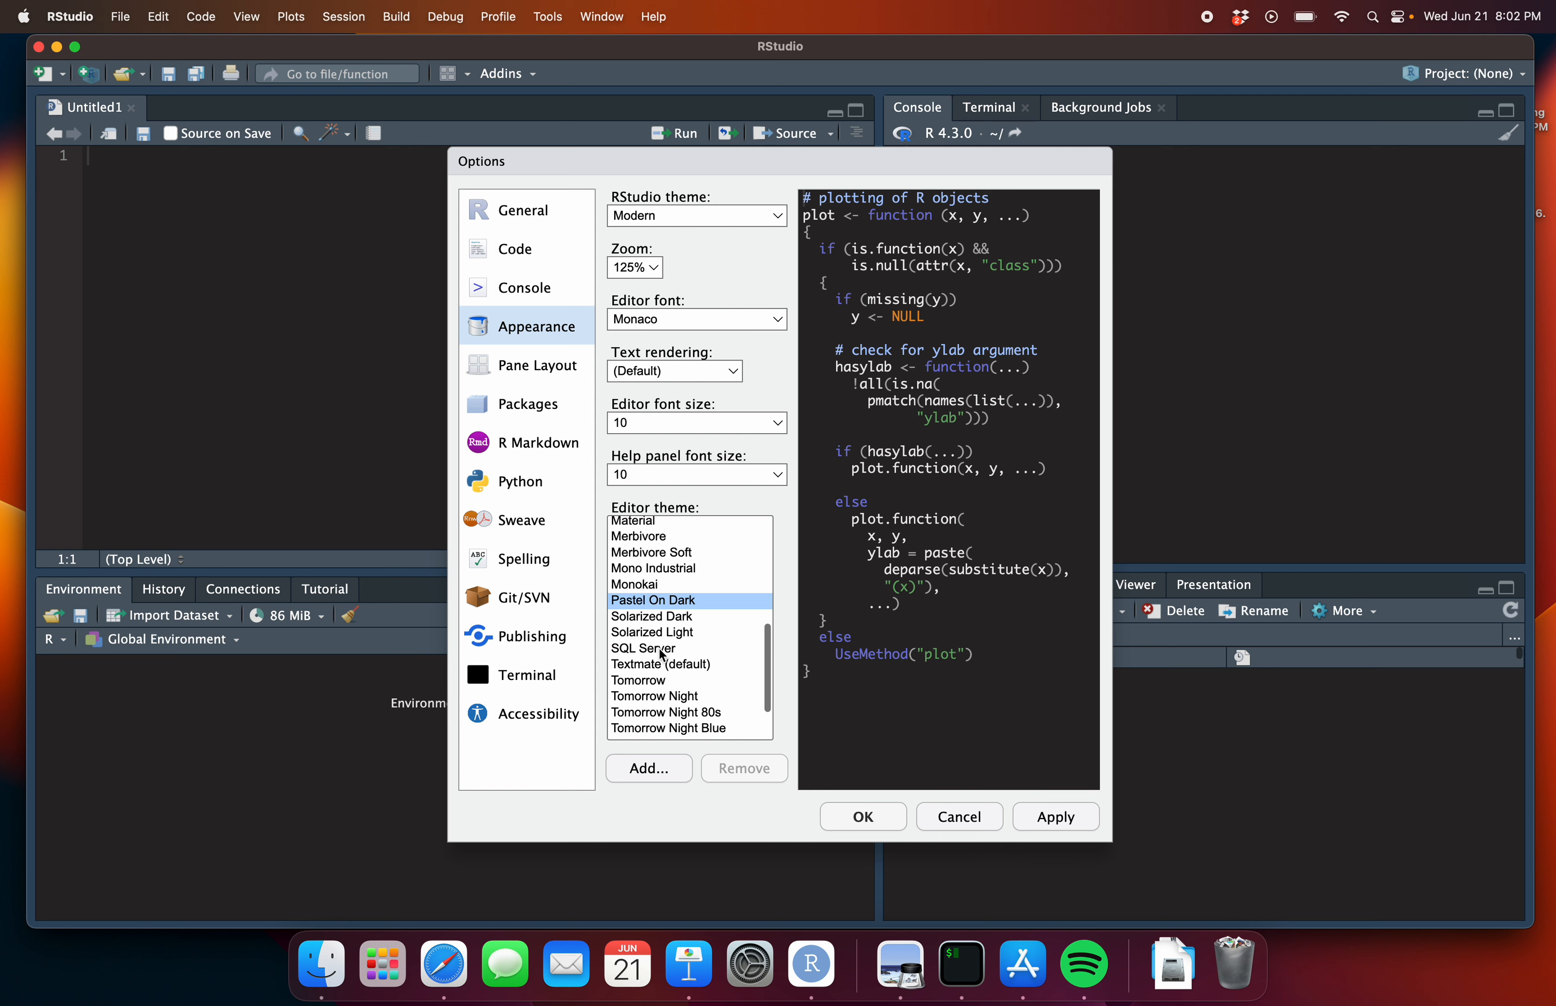
Preview the Textmate (default), Tomorrow Night, Twilight, Vibrant Ink and Xcode editor themes, and finish by selecting Pastel On Dark
click(649, 666)
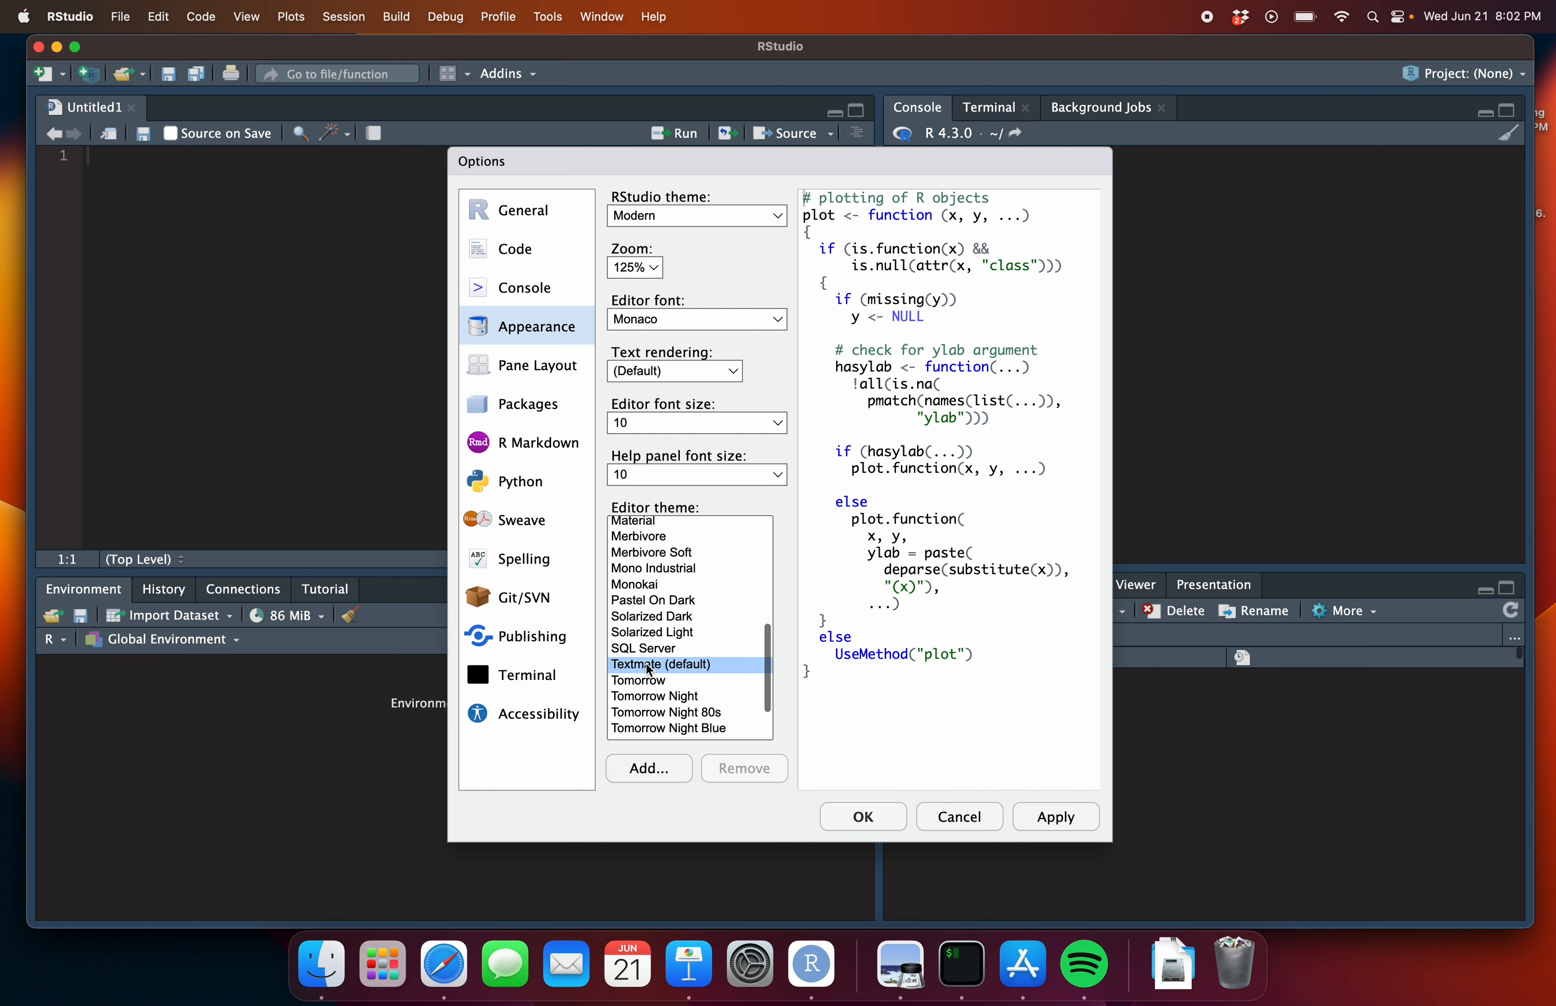
click(687, 696)
click(686, 714)
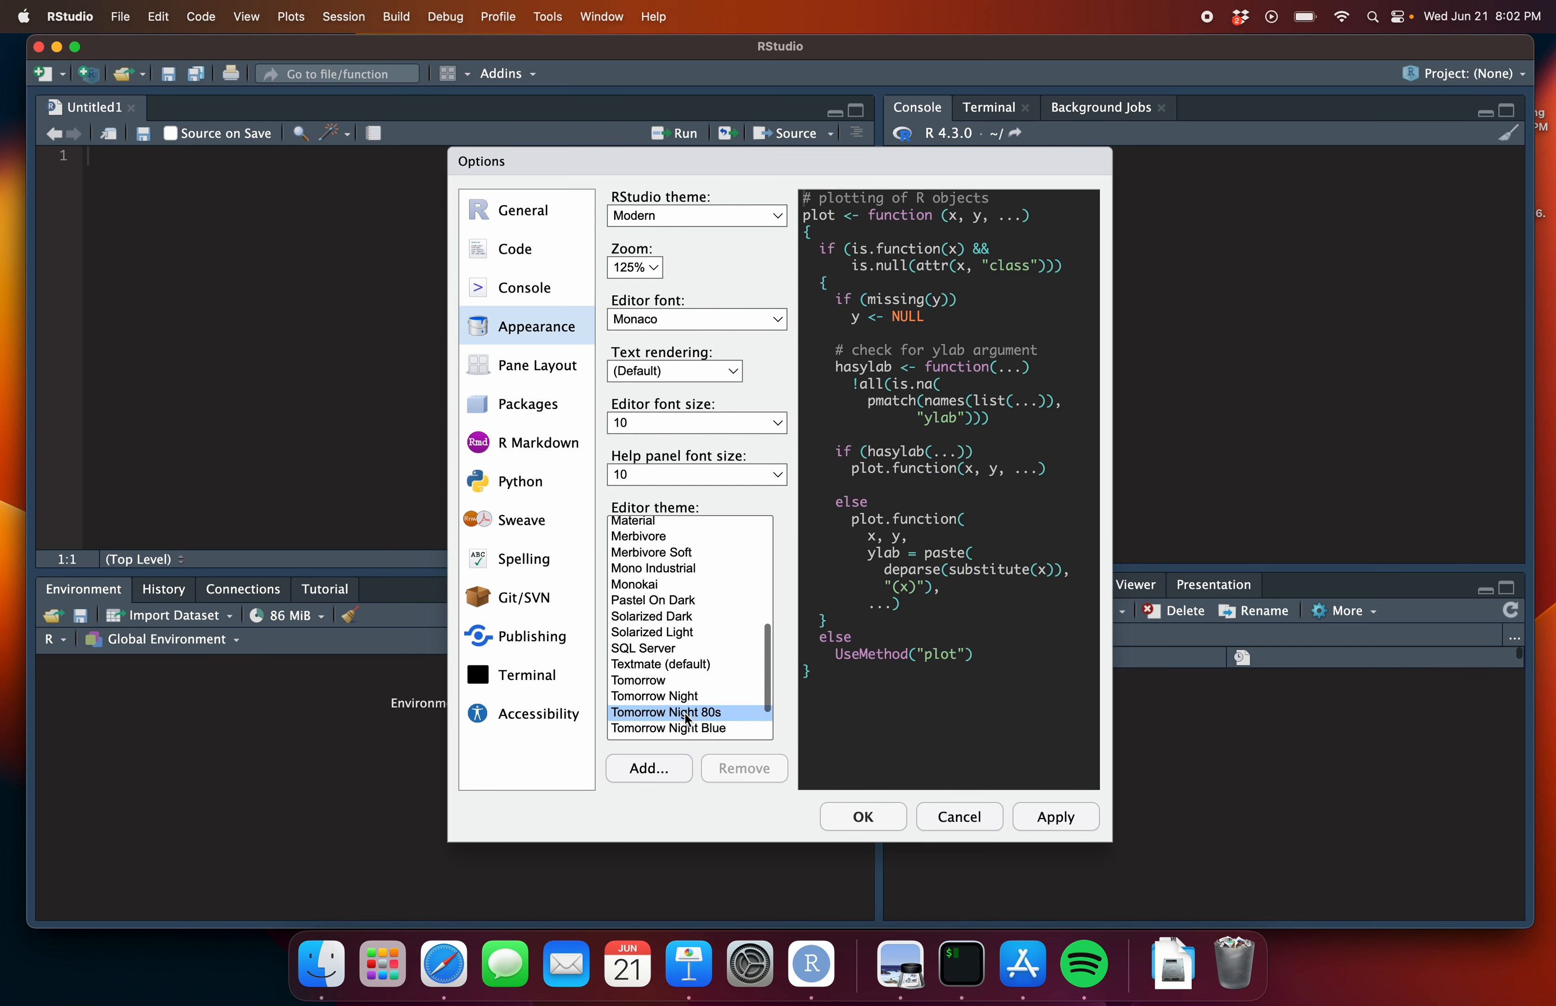
scroll(688, 719, down, 3)
click(660, 684)
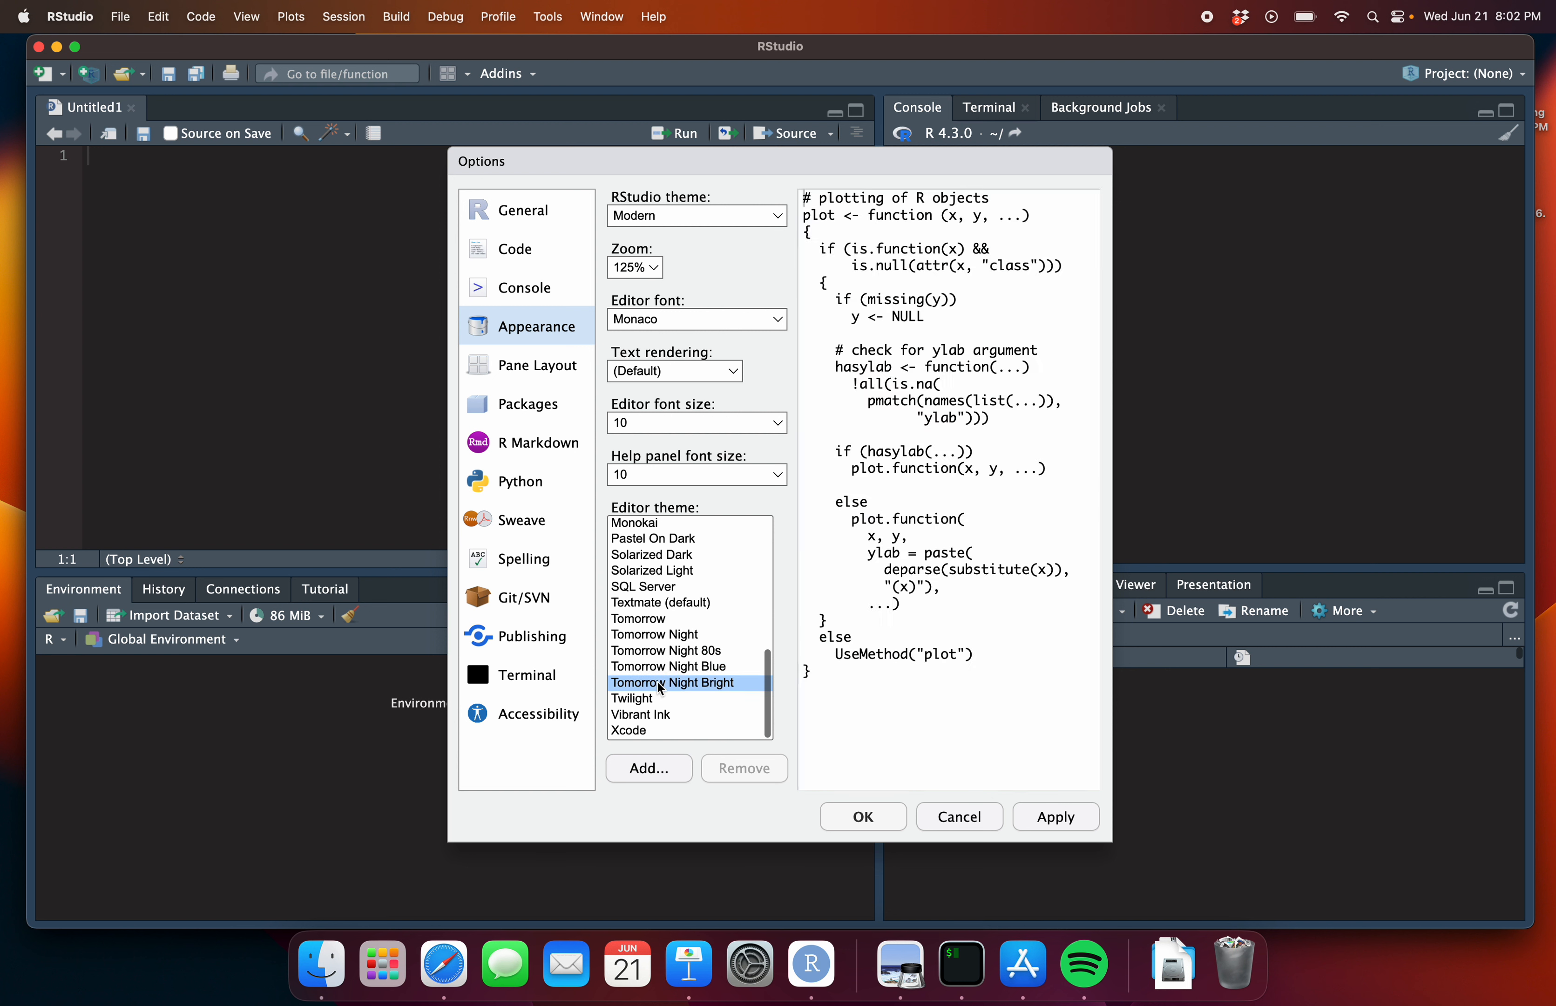
click(651, 699)
click(645, 715)
click(642, 732)
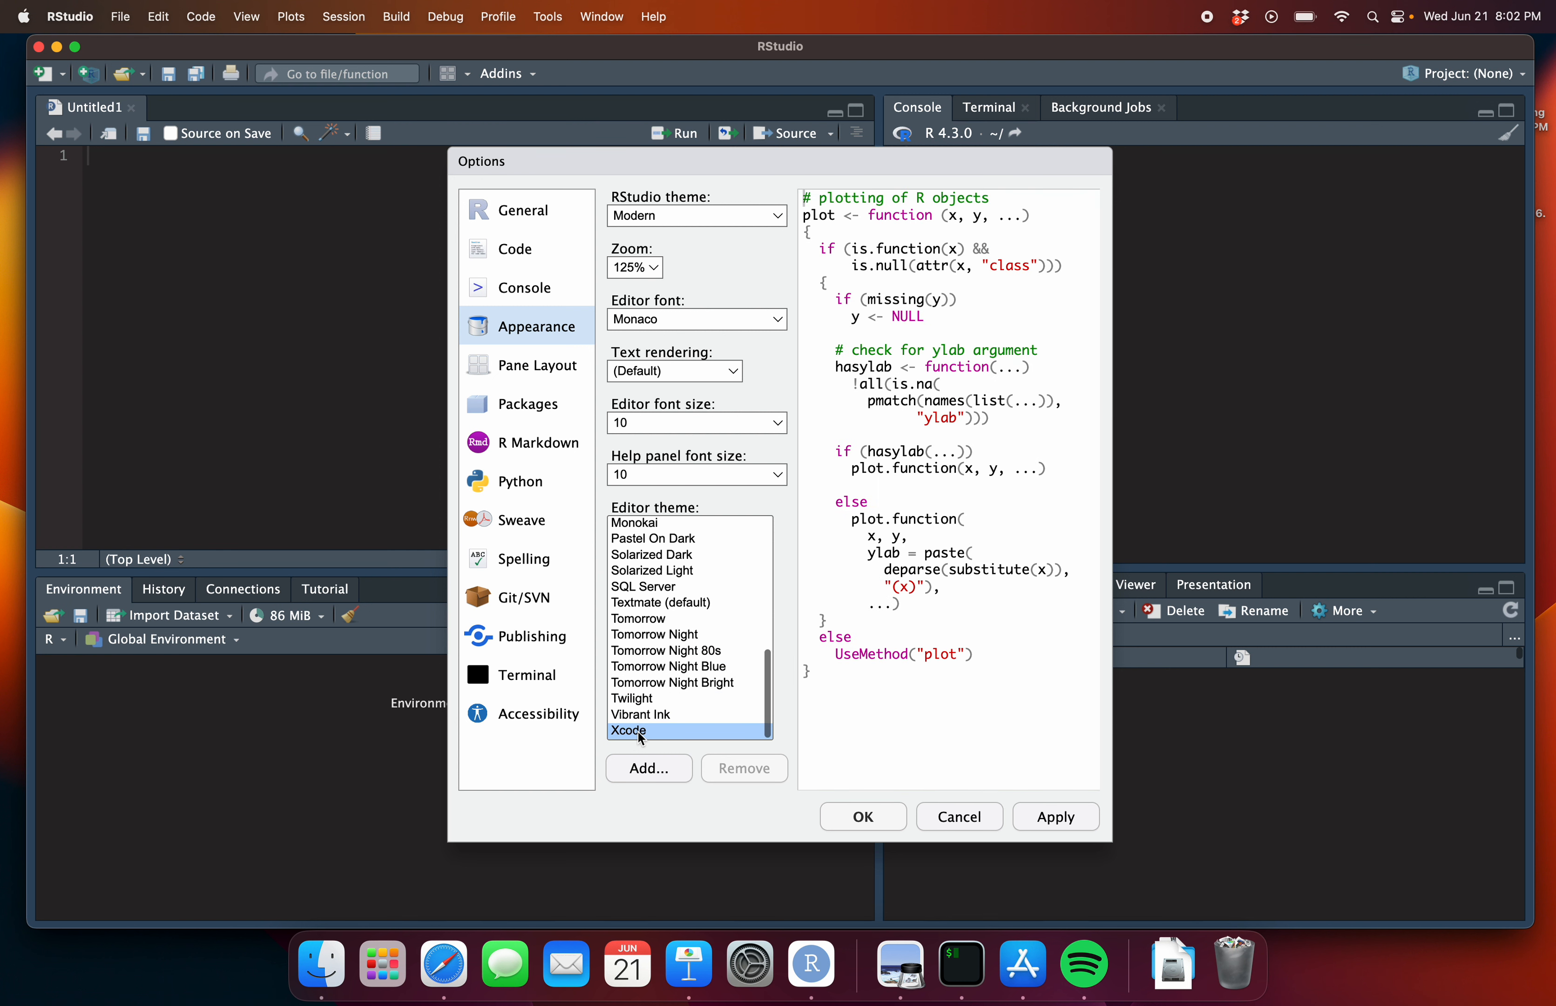
scroll(683, 622, up, 2)
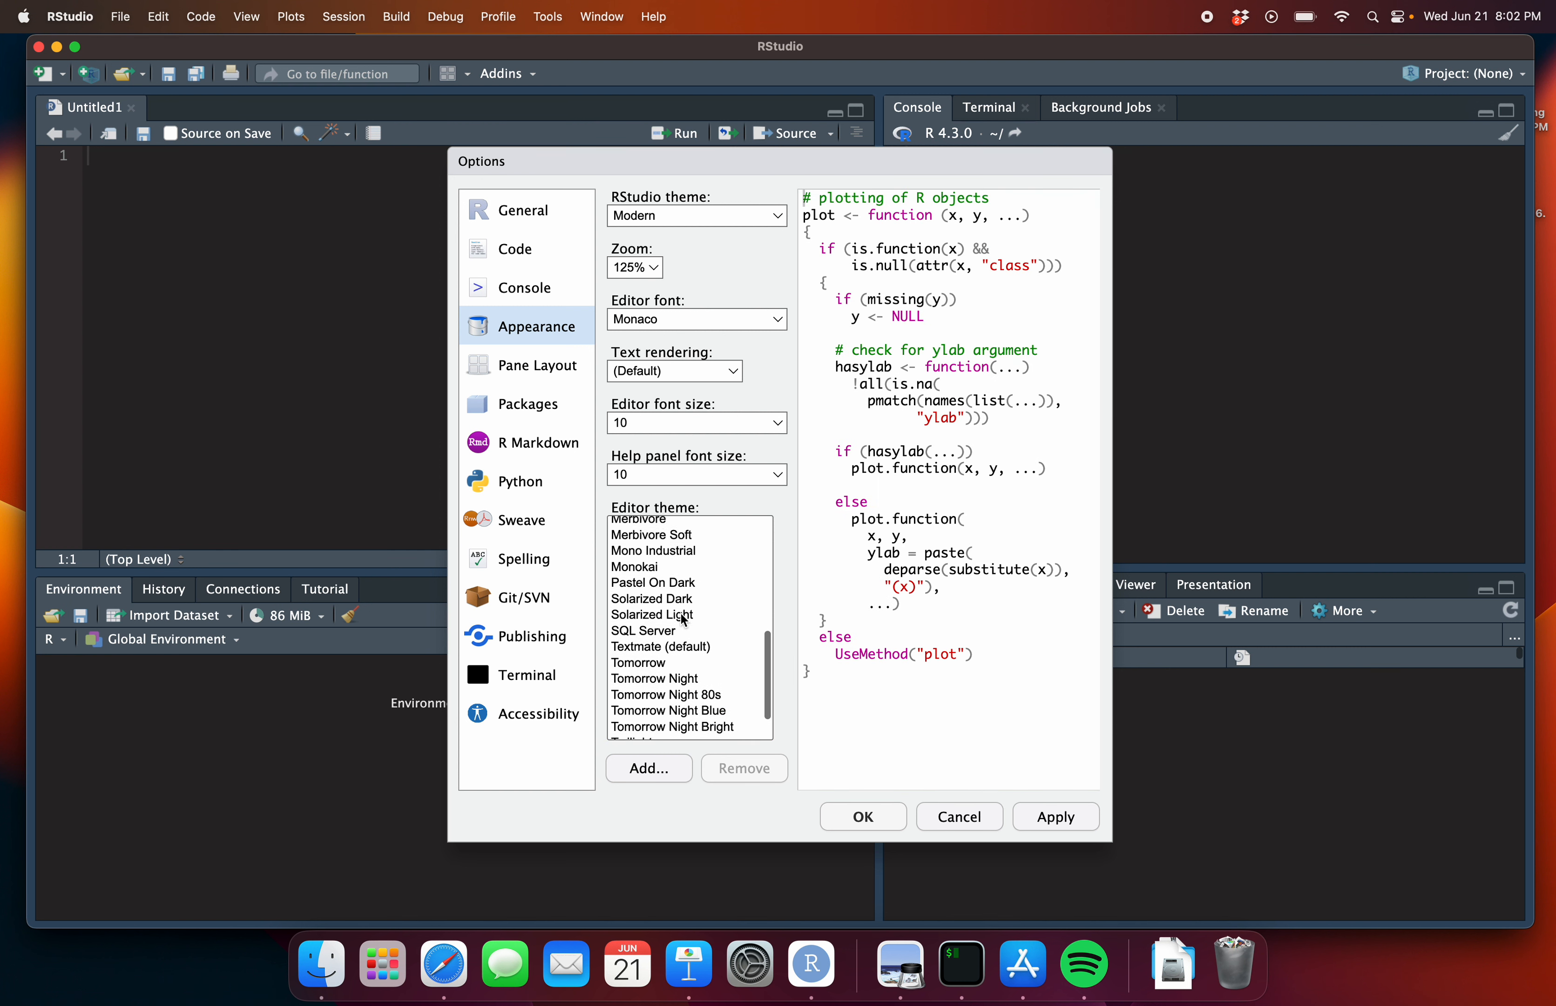
click(667, 591)
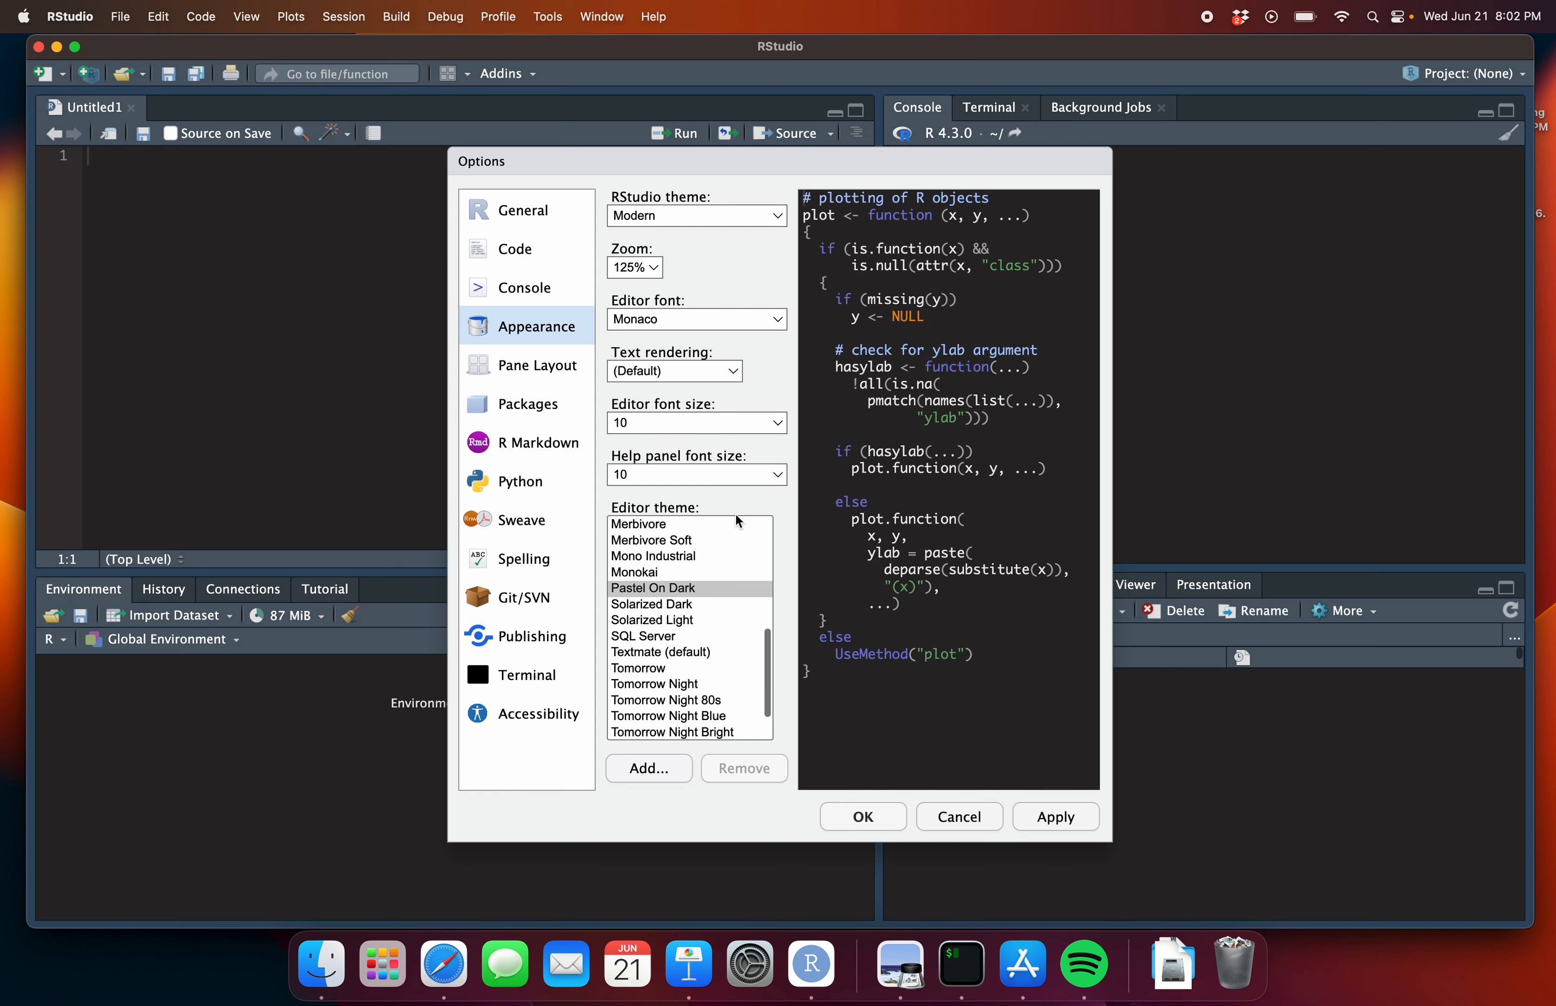
Assign the Console to the lower-left quadrant of the pane layout in place of the Environment and History set
click(501, 378)
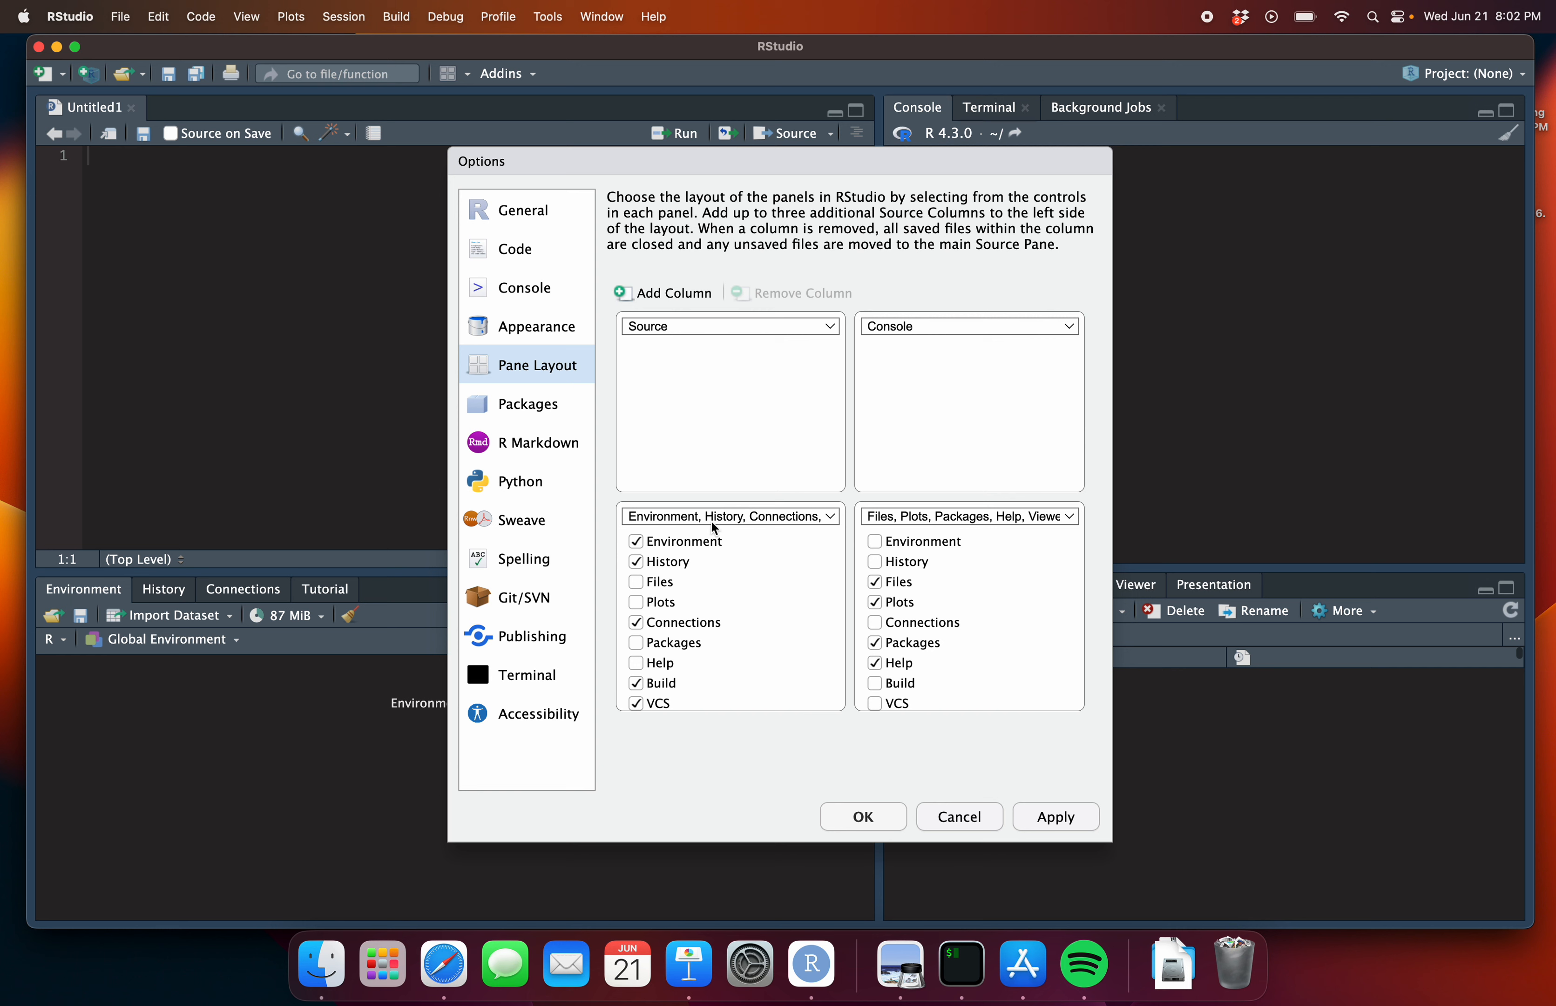
drag(1054, 163, 1093, 92)
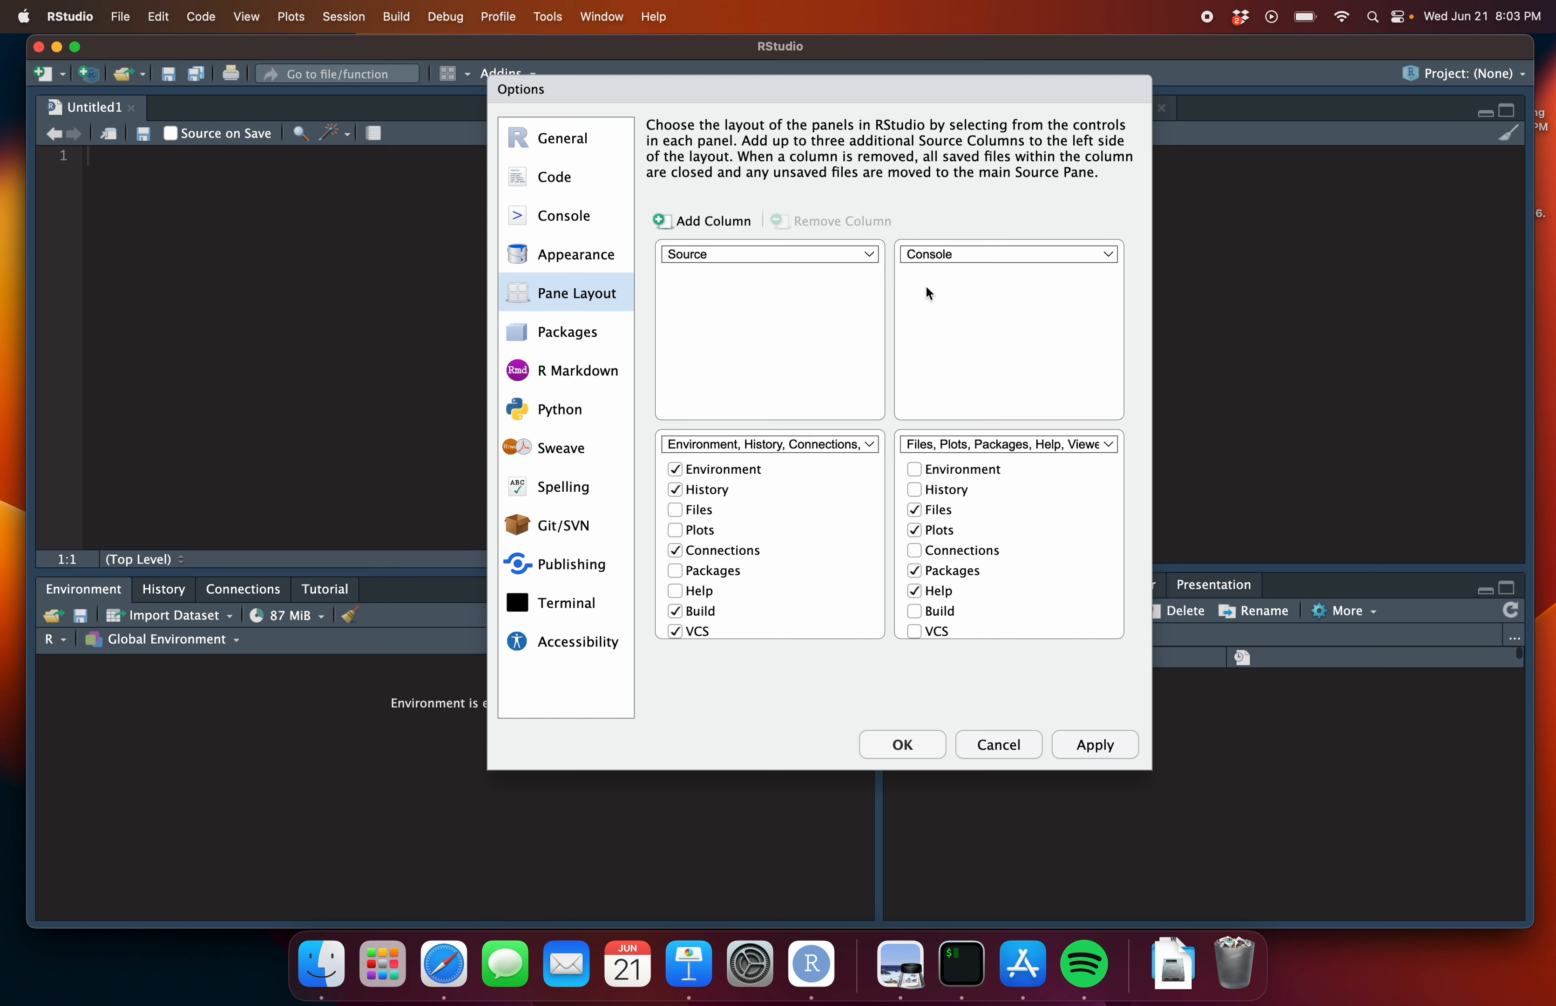
click(808, 448)
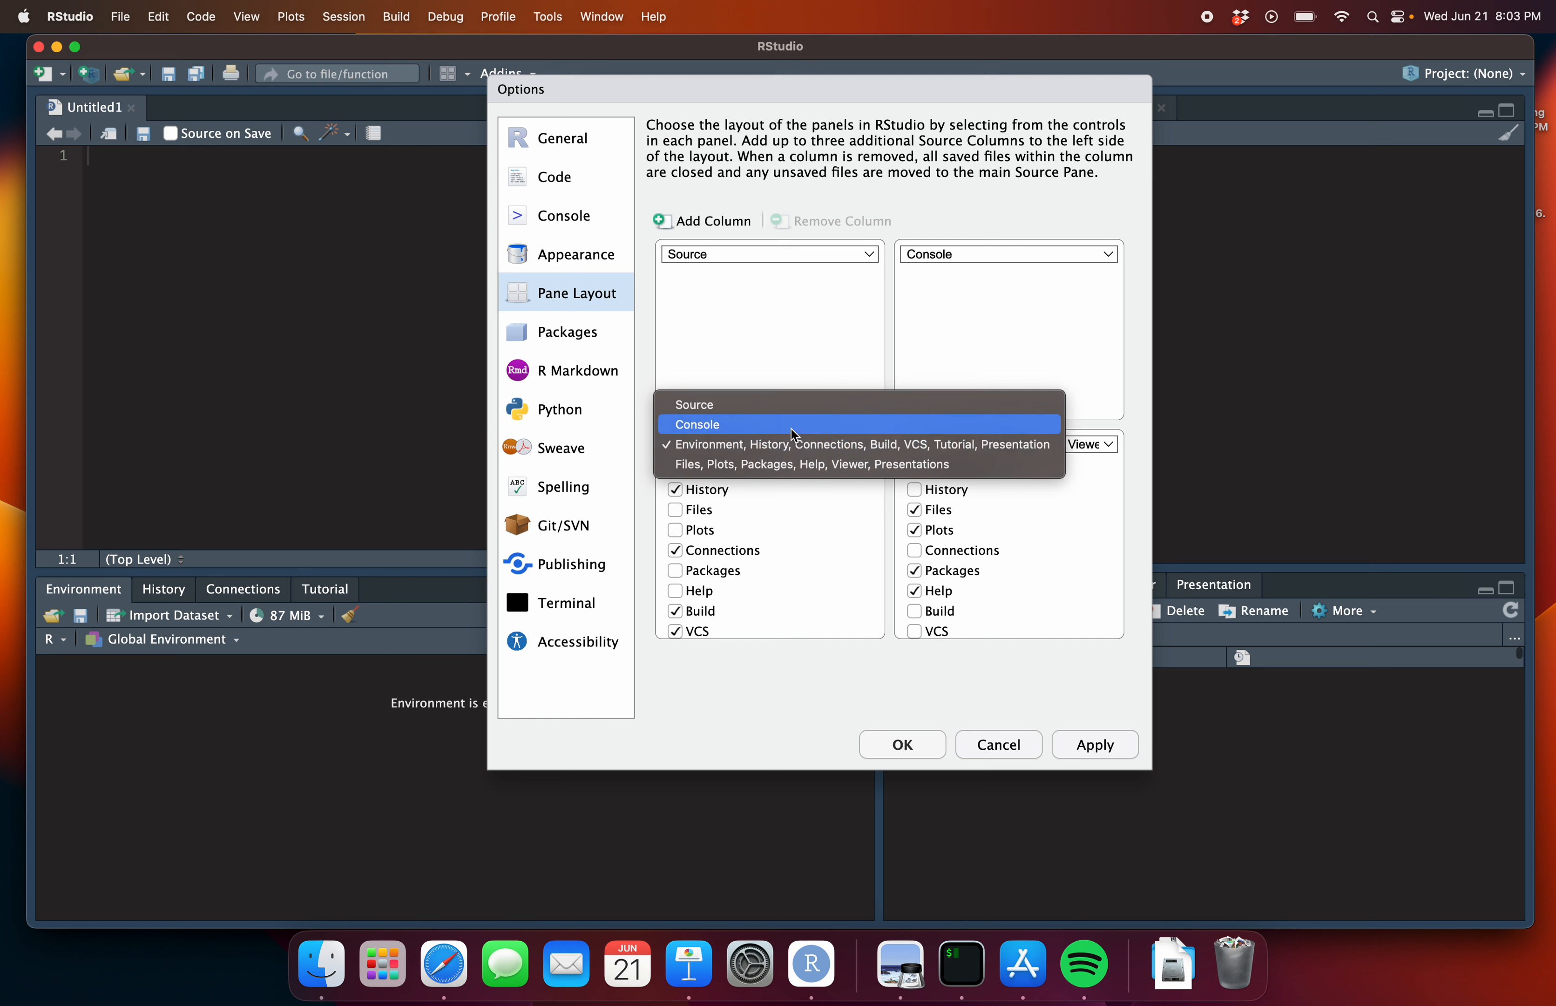
click(794, 426)
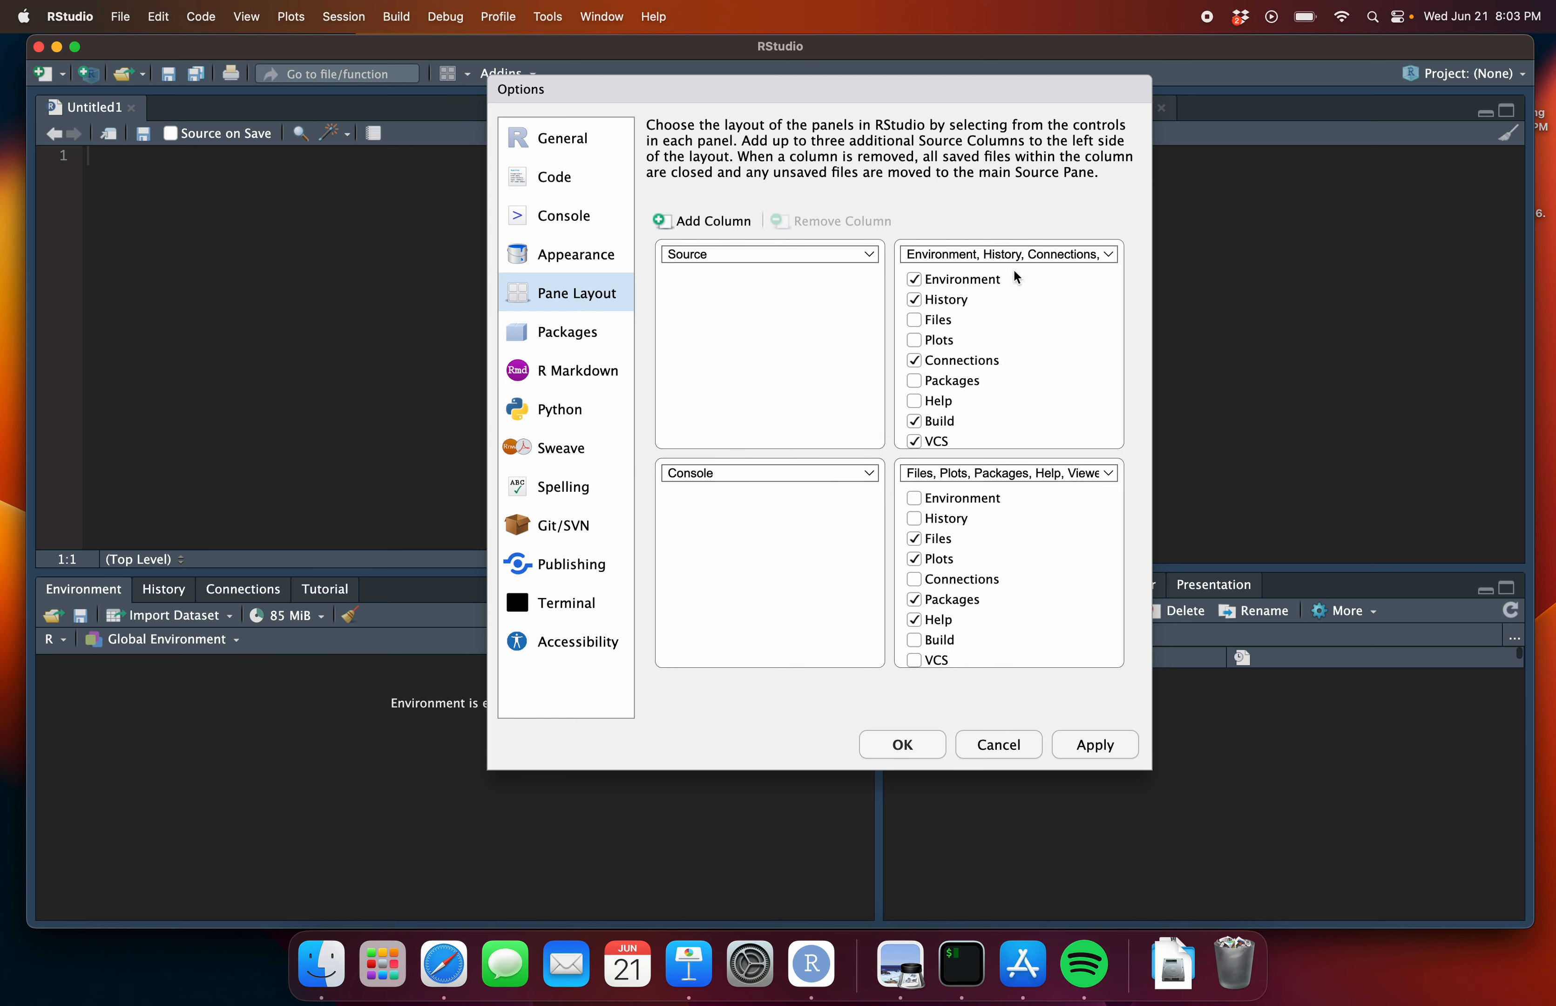
Set the upper-right quadrant of the pane layout back to Console and accept the options
click(1007, 254)
click(988, 236)
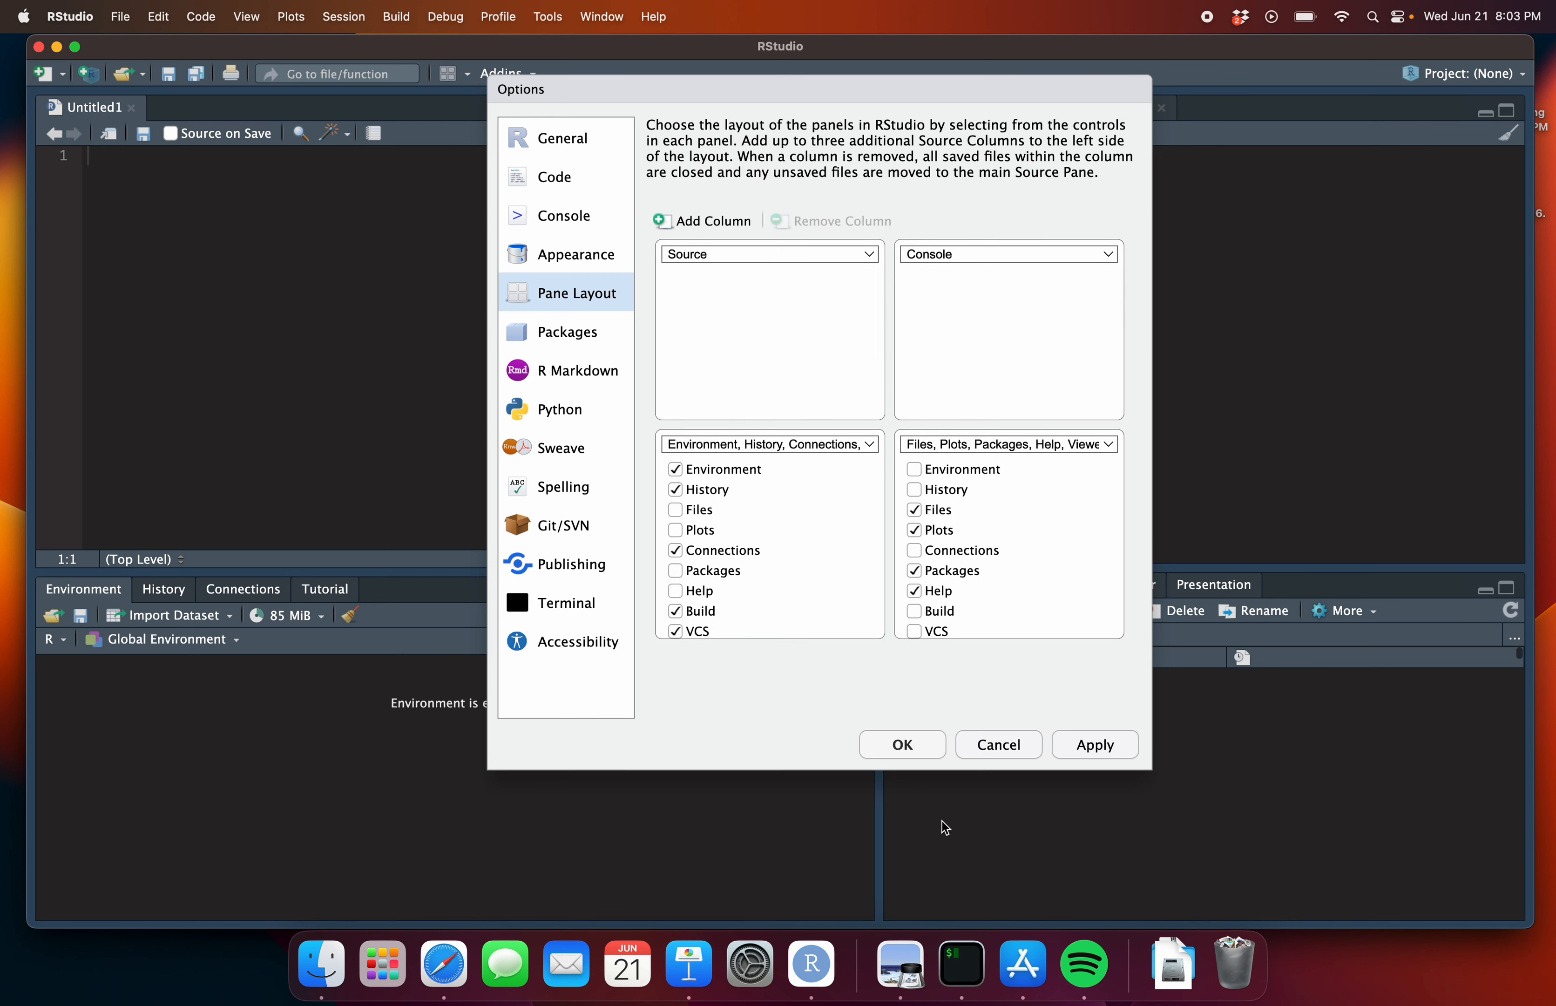
click(924, 745)
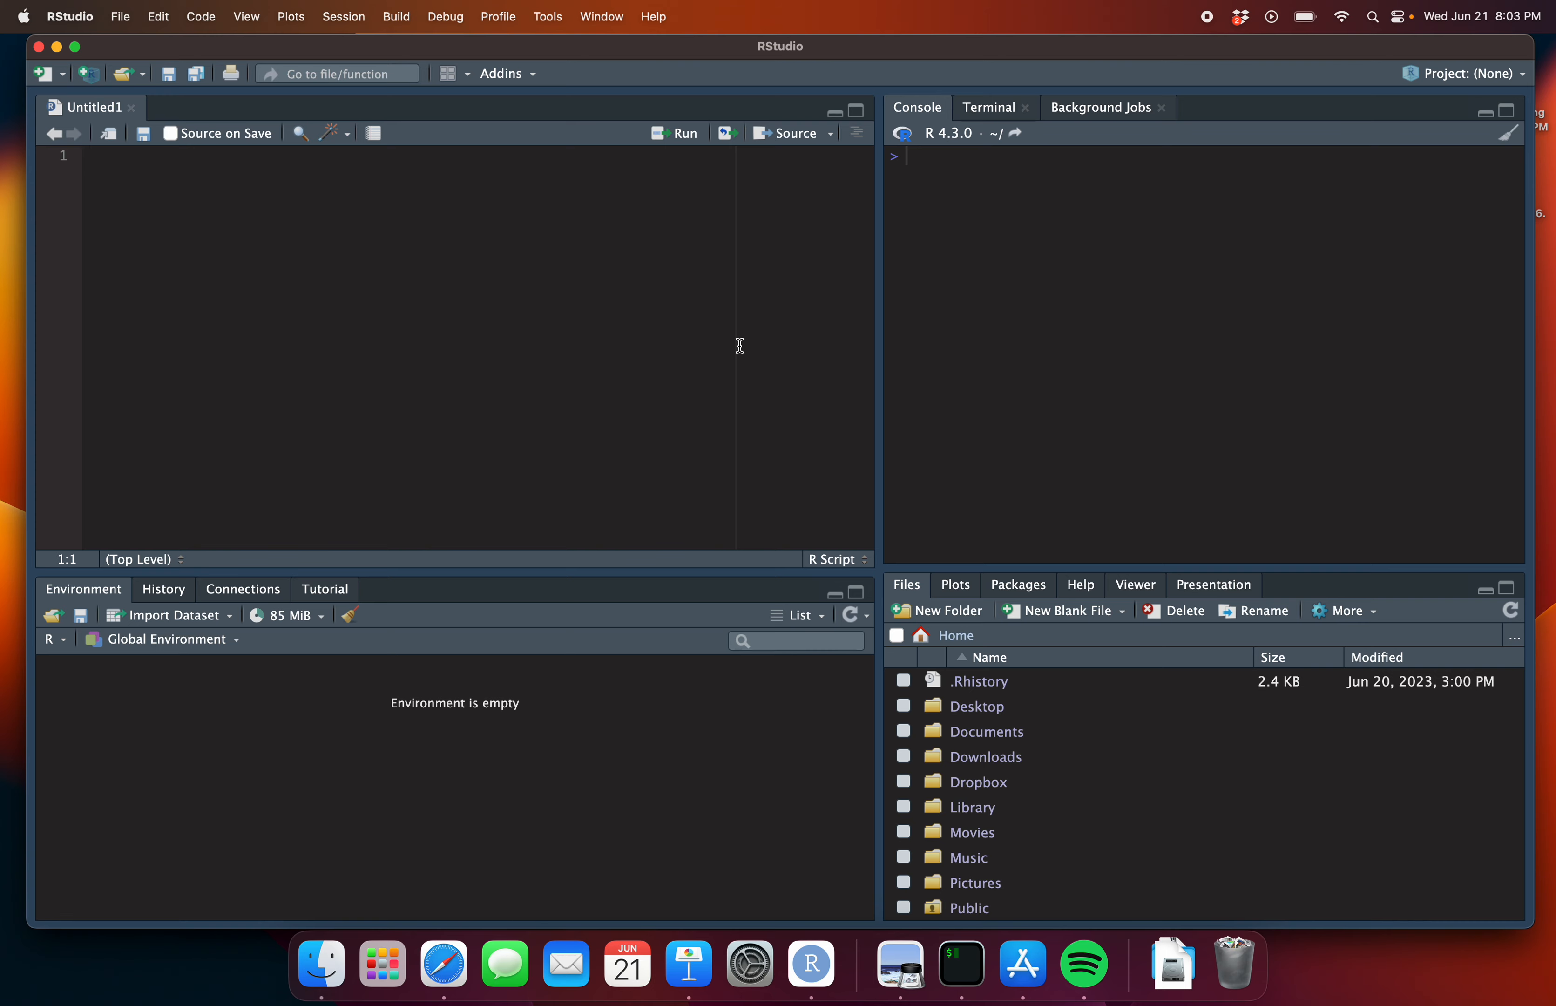
Reopen the global options, review the Appearance and Pane Layout settings, and close them without changes
click(554, 16)
click(586, 340)
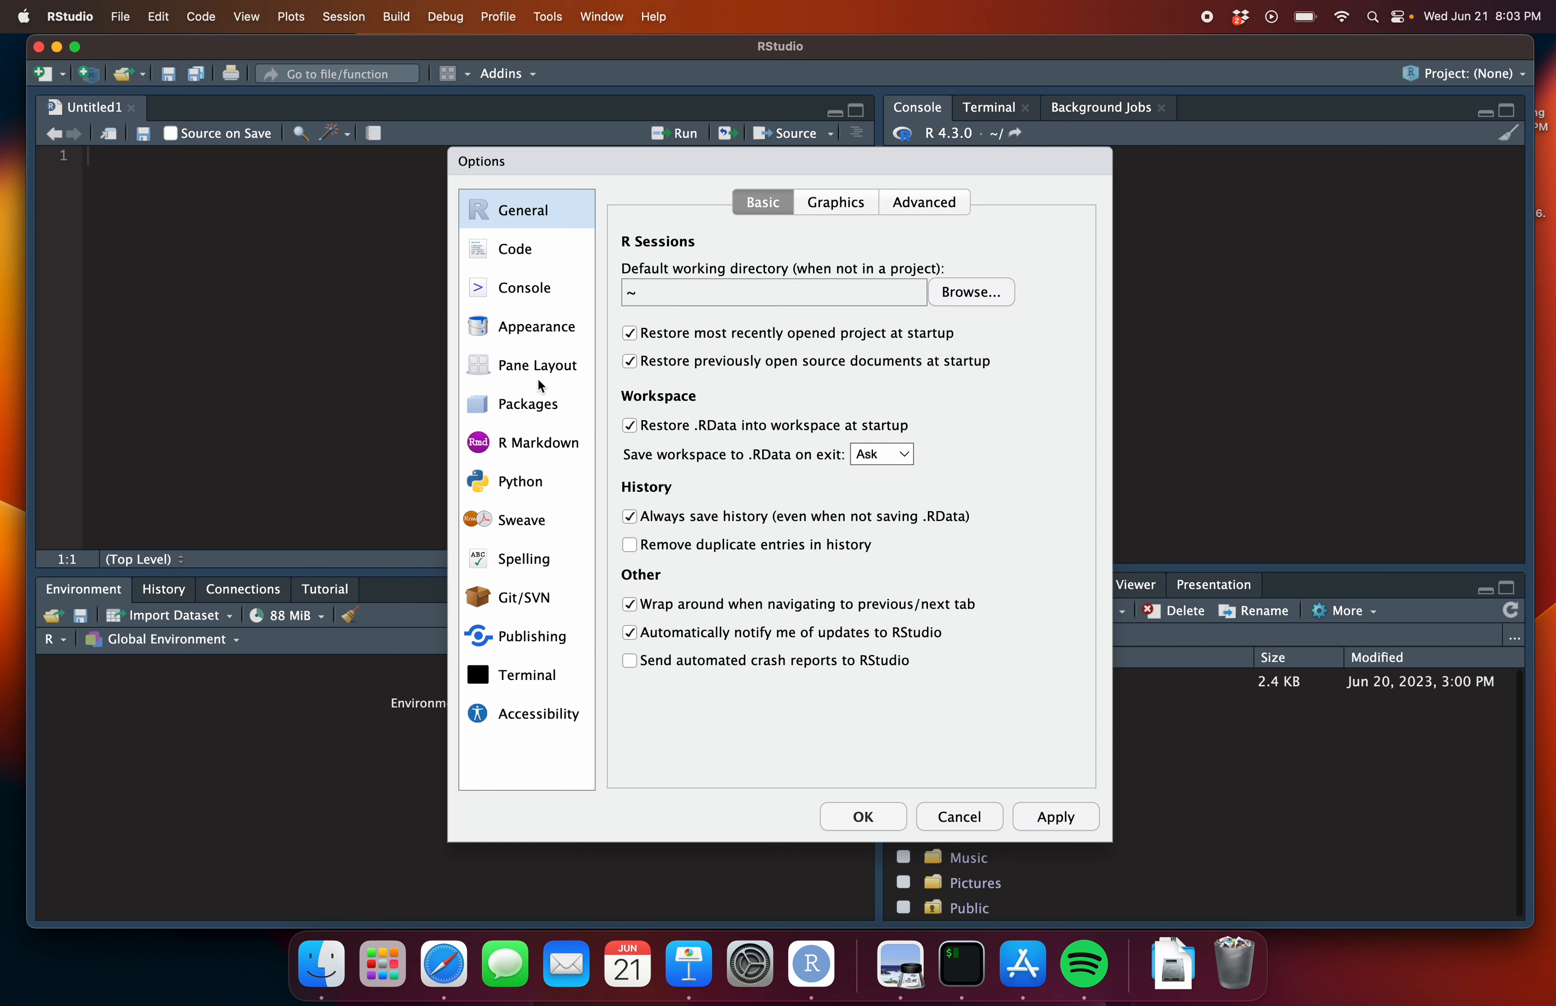
click(516, 339)
click(519, 366)
click(516, 339)
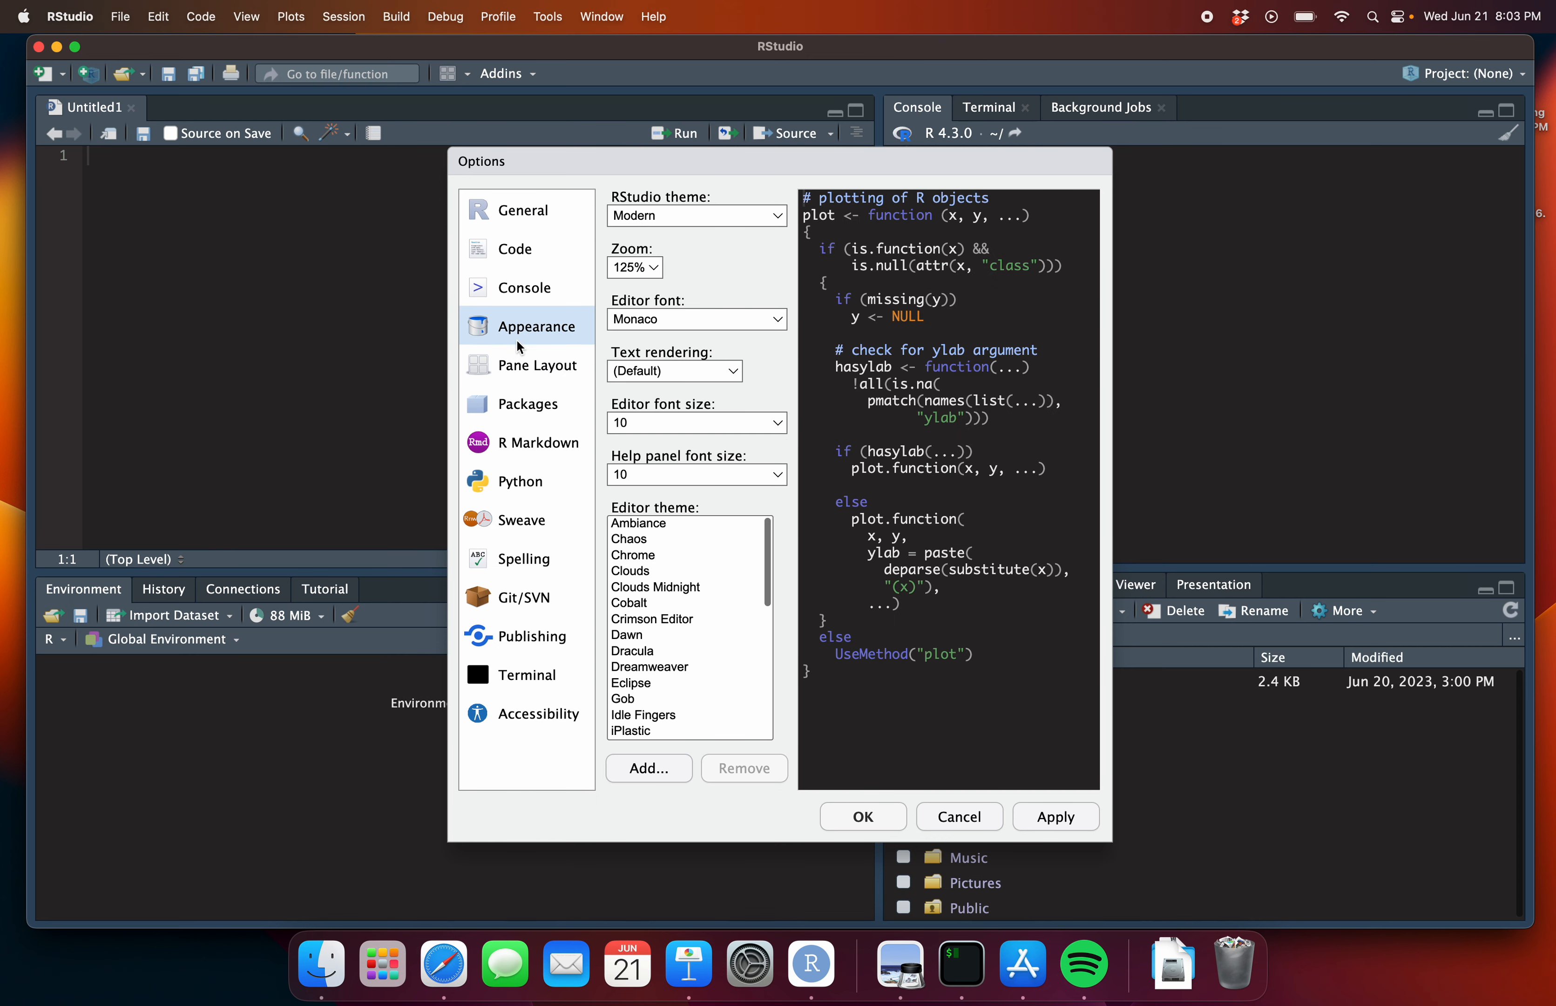
click(519, 369)
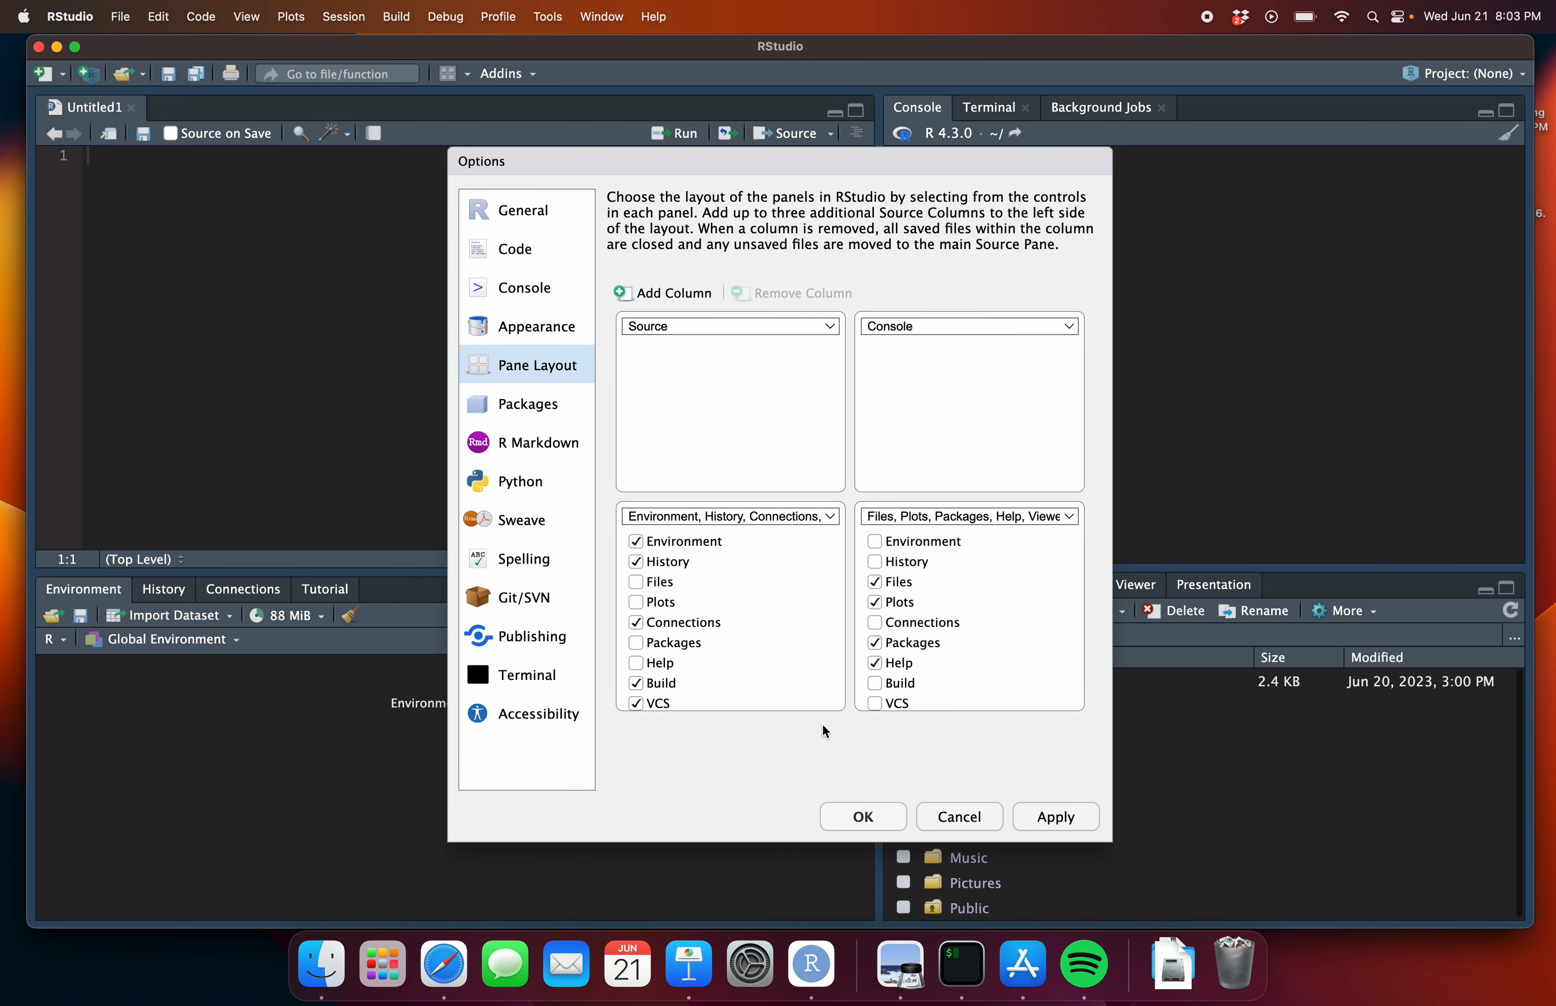
click(868, 822)
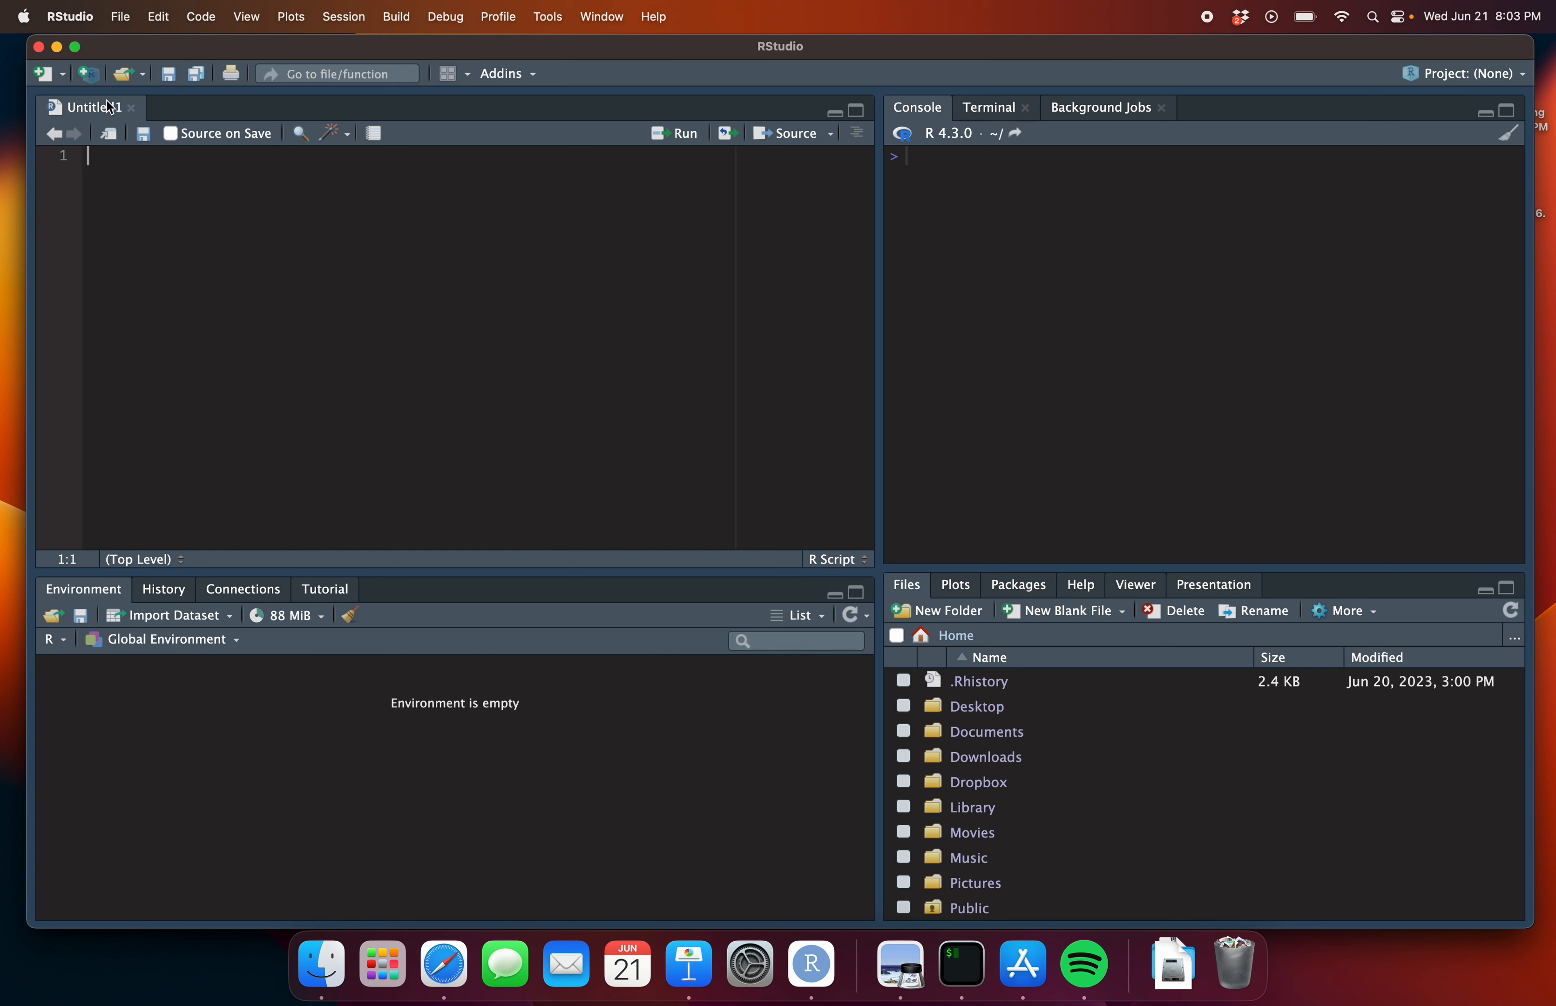
Create a blank text file beside the untitled R script and close it again
click(58, 78)
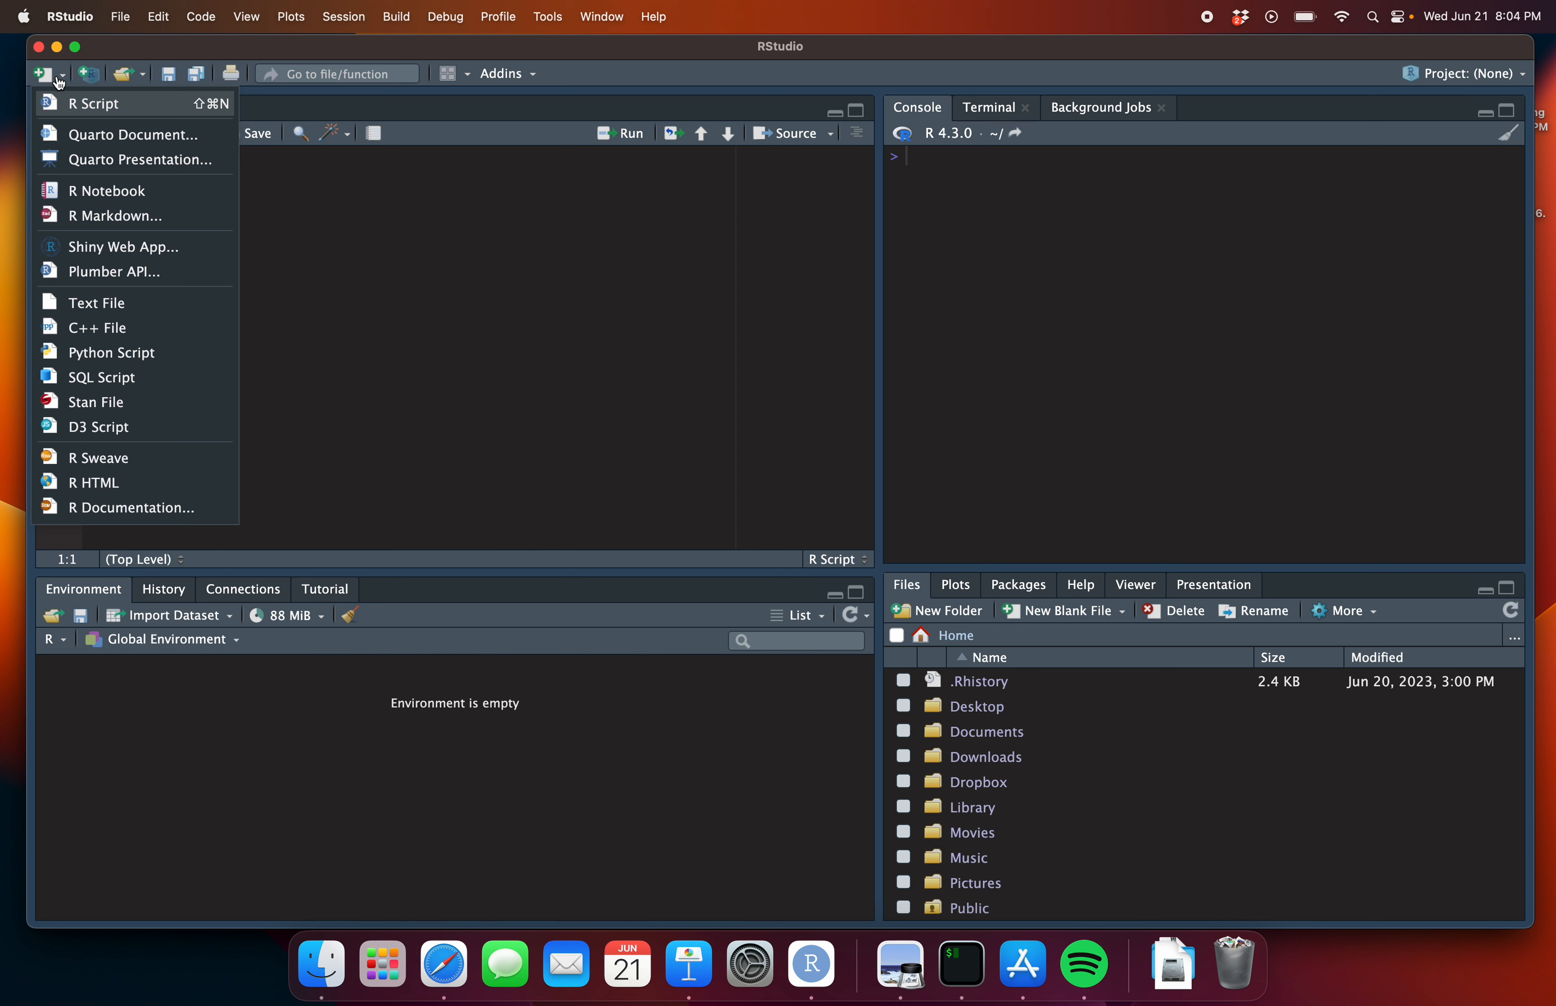
click(95, 303)
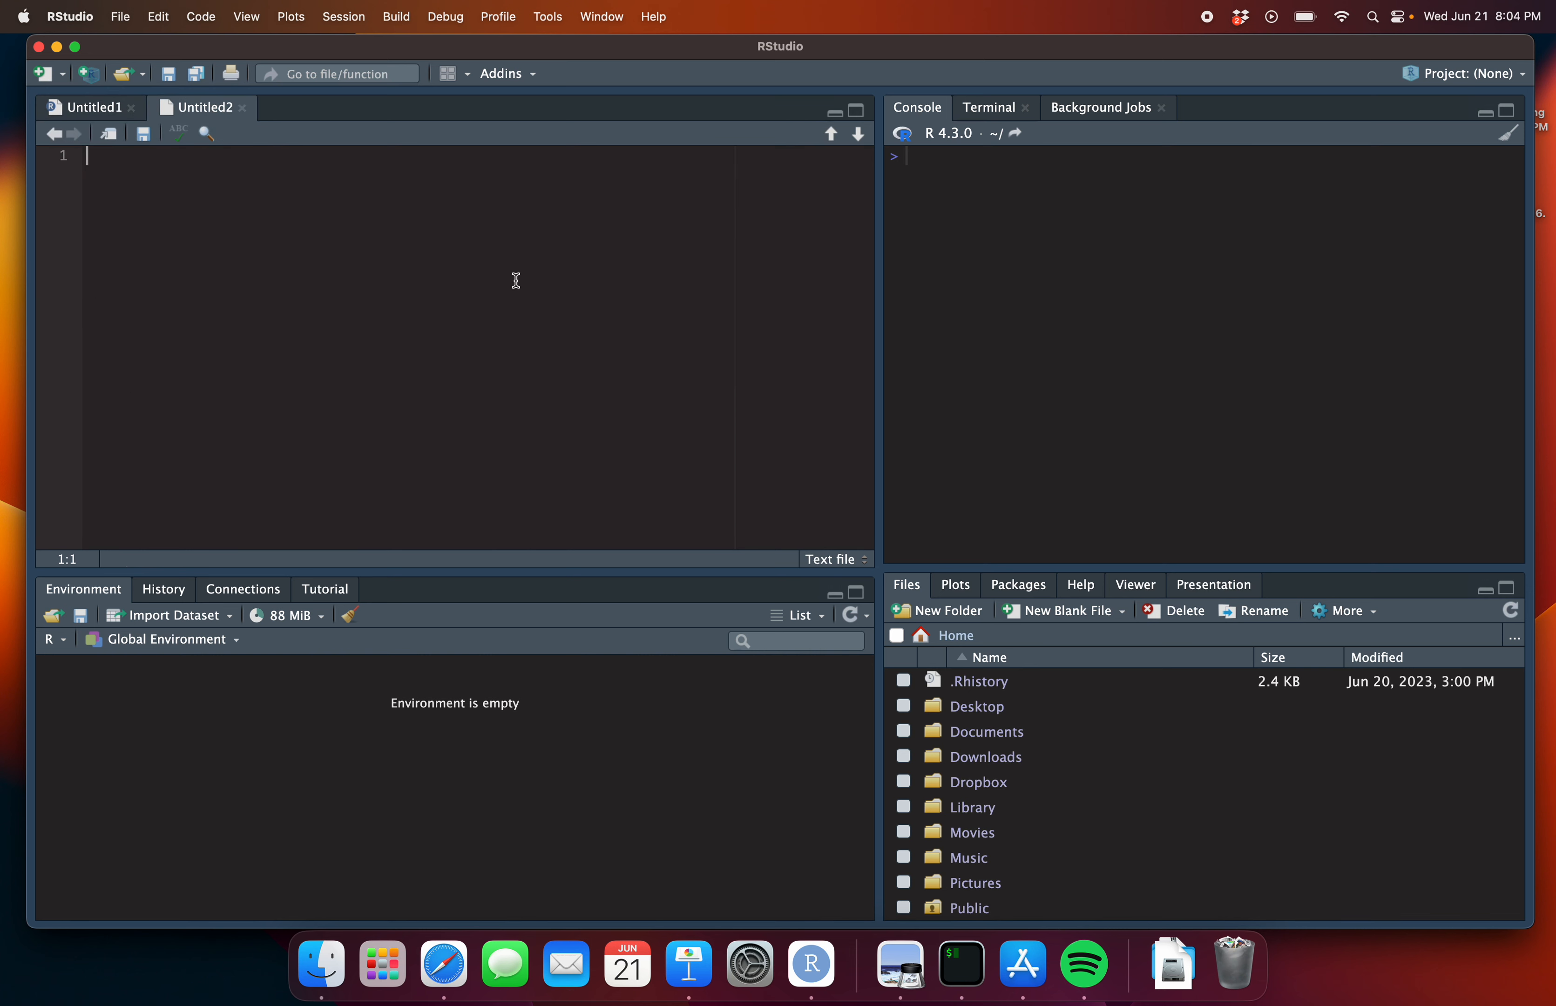
click(242, 108)
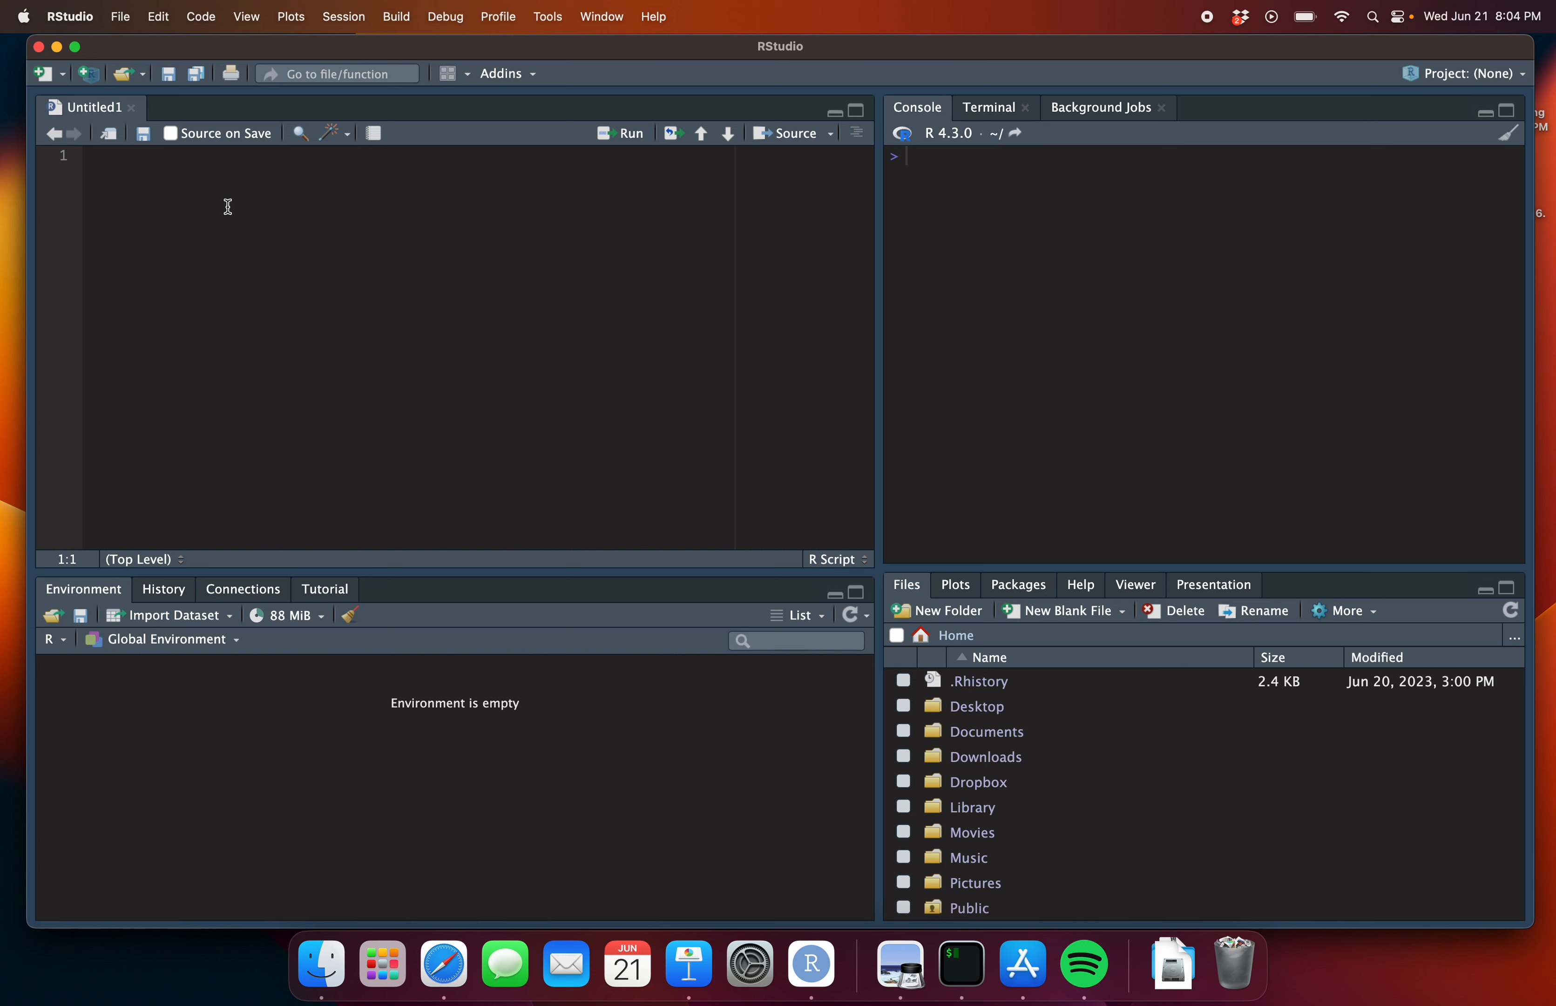
Enter 2+2 on the first line of the R script and evaluate 2+2 directly in the console
text(2+2)
click(951, 151)
text(2+2)
key(Return)
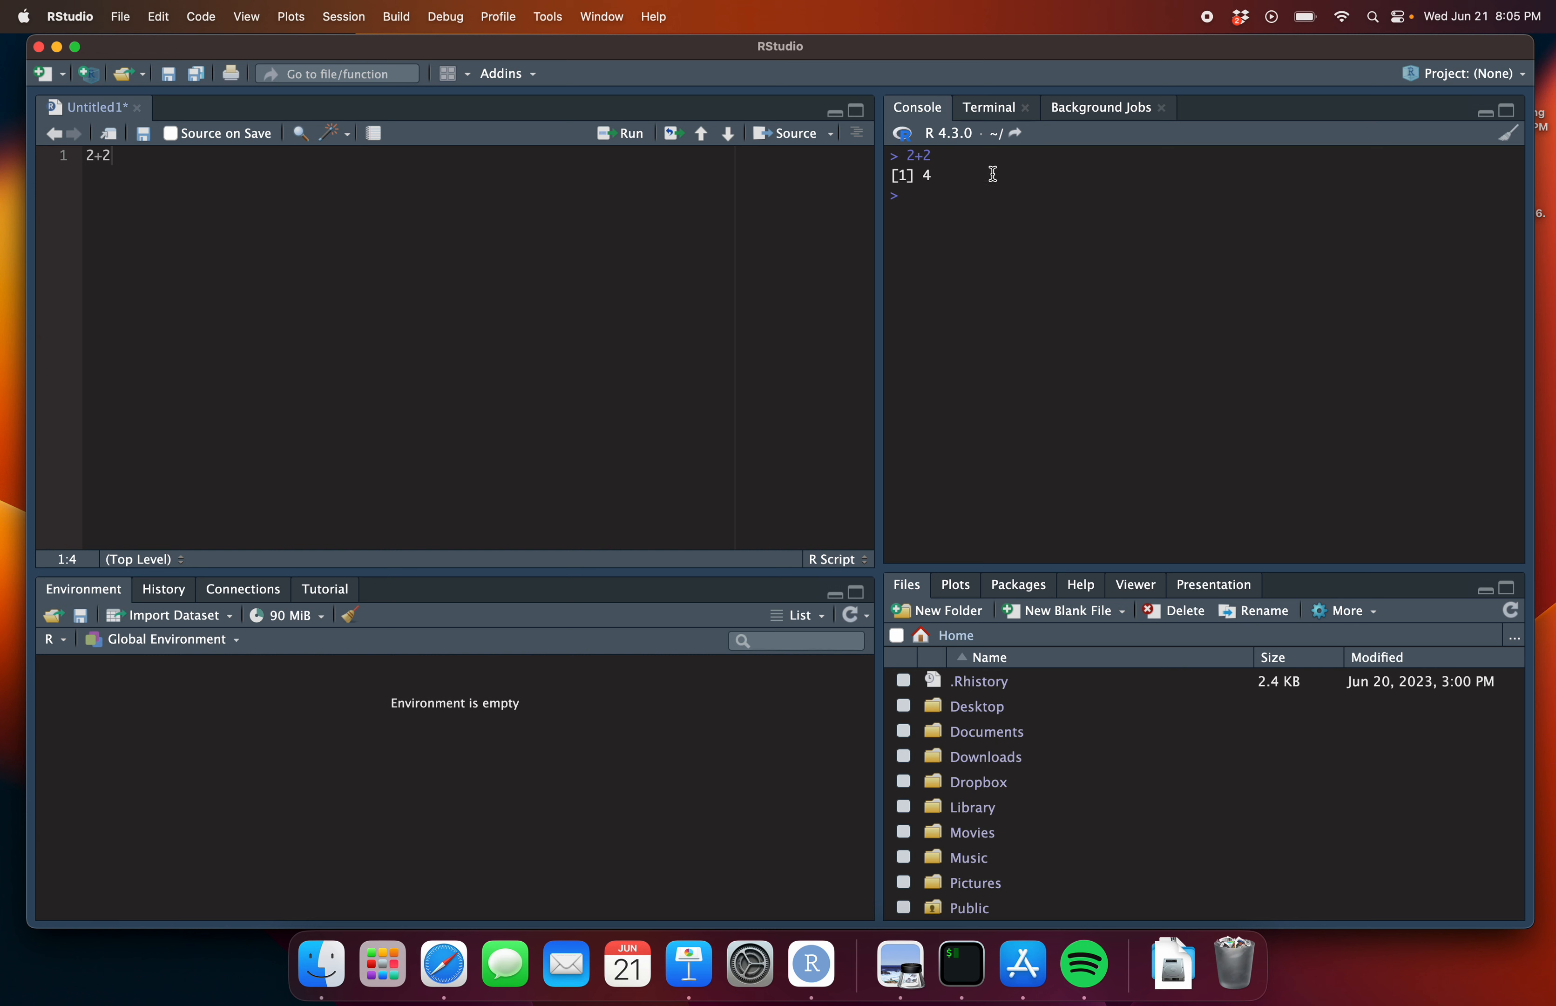
Run the script's 2+2 line, add 5*3+2 on line 3, and run that line twice
click(181, 176)
key(super+Return)
key(Return)
text(5*3+2)
key(super+Return)
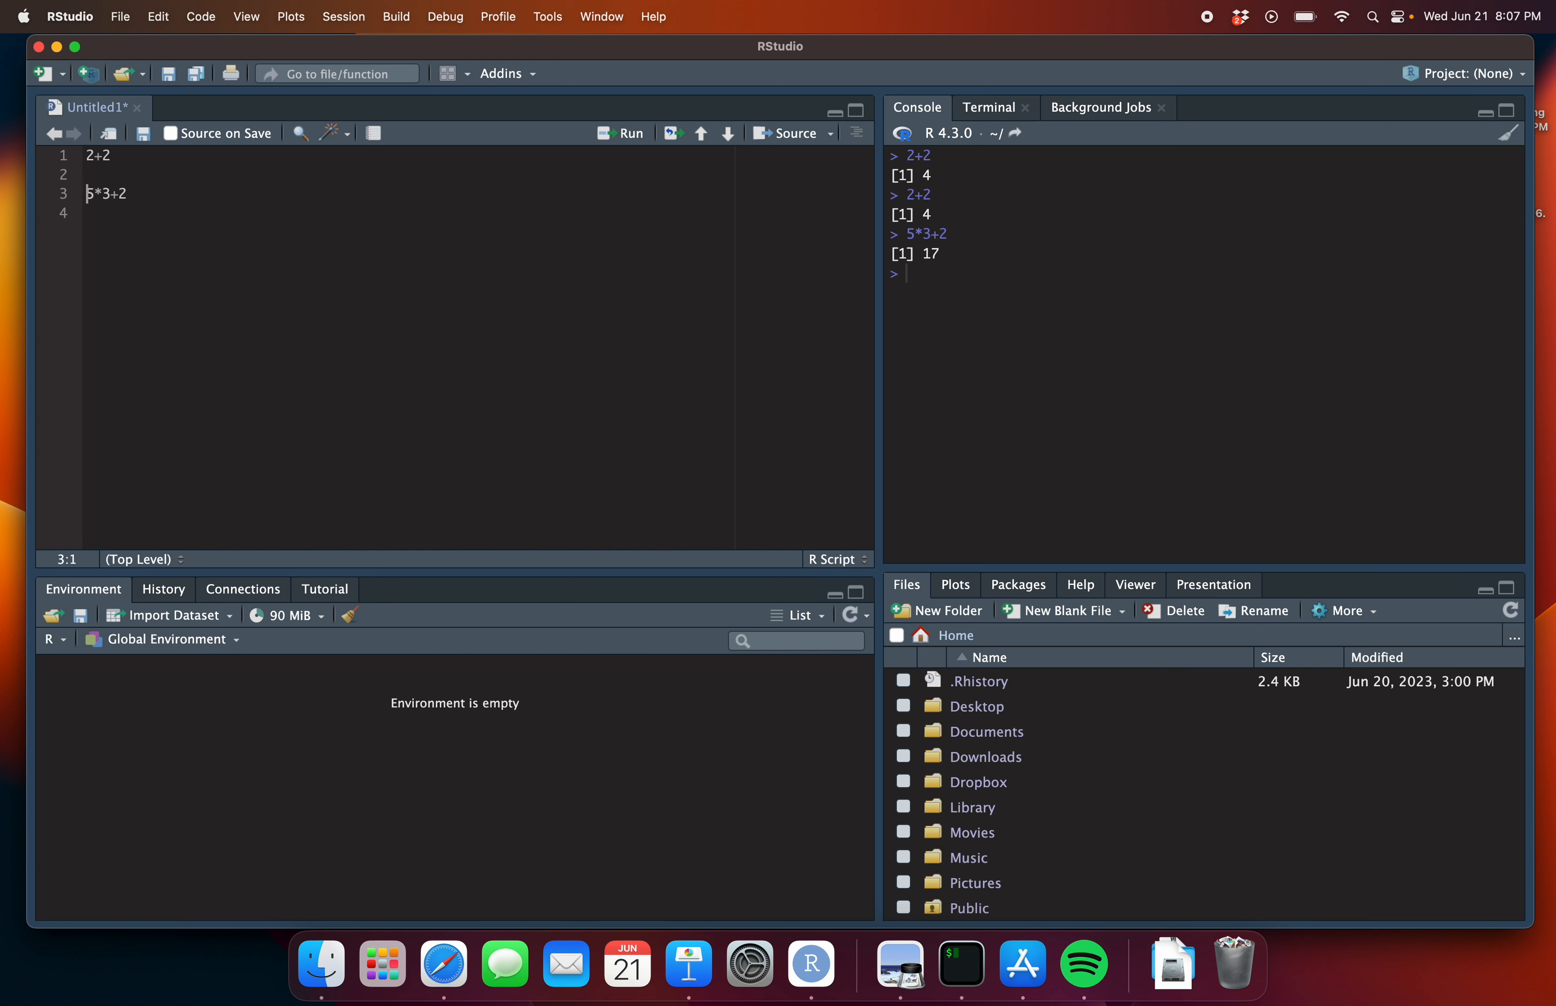
click(632, 136)
Examine the Execute section of the keyboard shortcut reference for running code, and close the reference
click(548, 11)
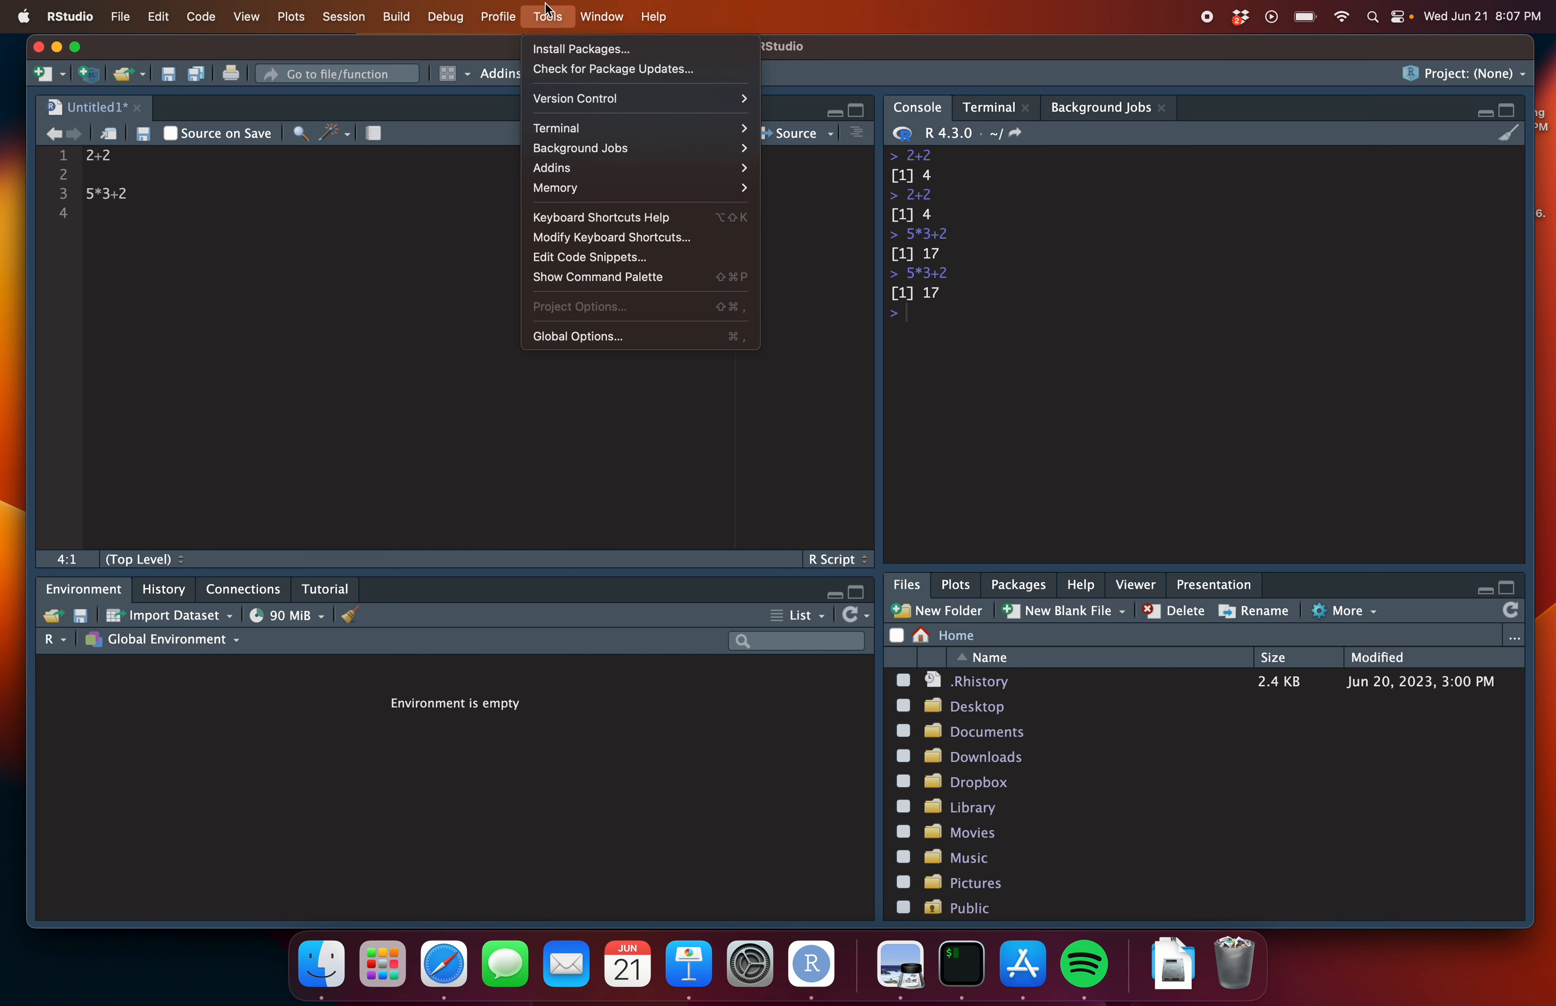
click(580, 222)
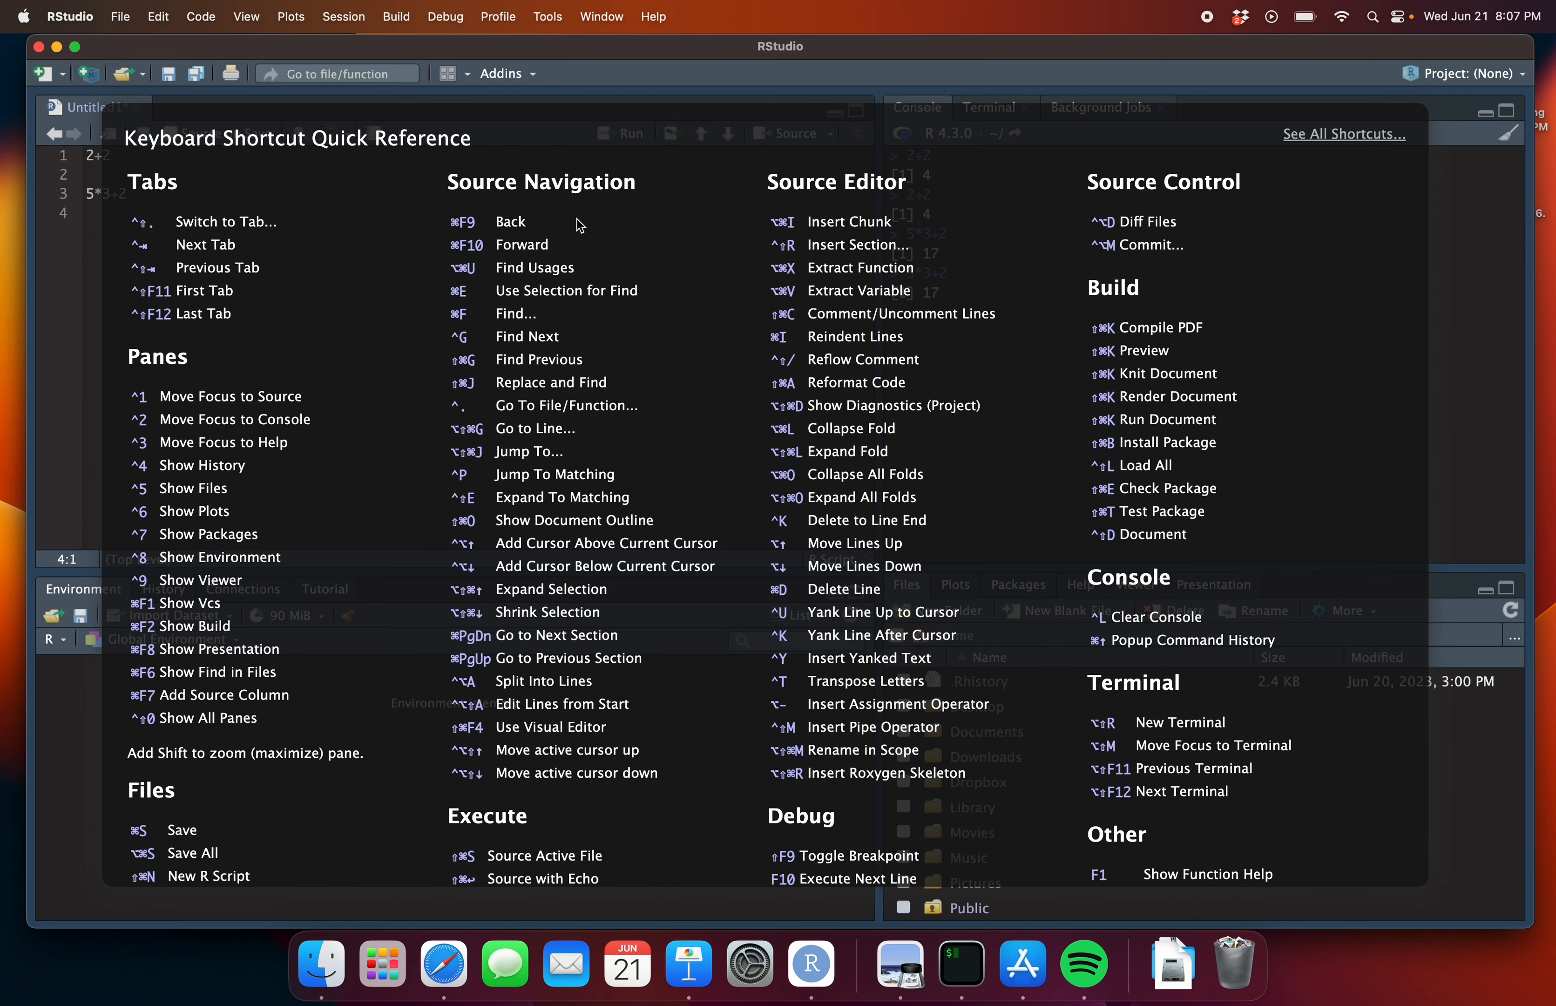
scroll(577, 219, down, 10)
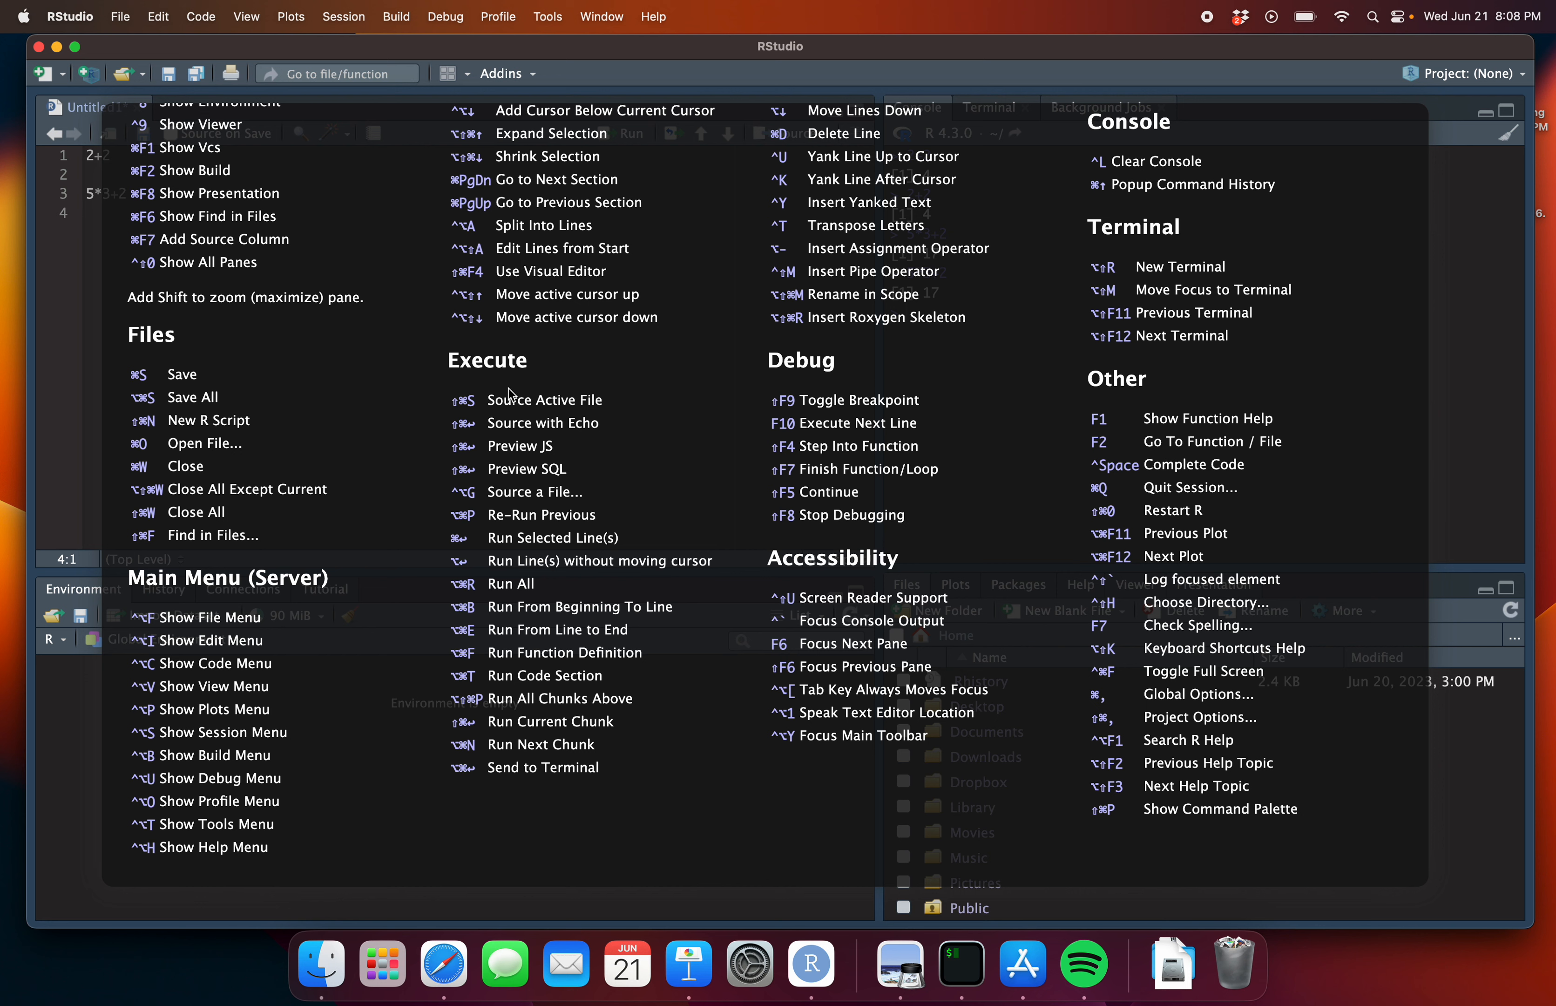
click(467, 551)
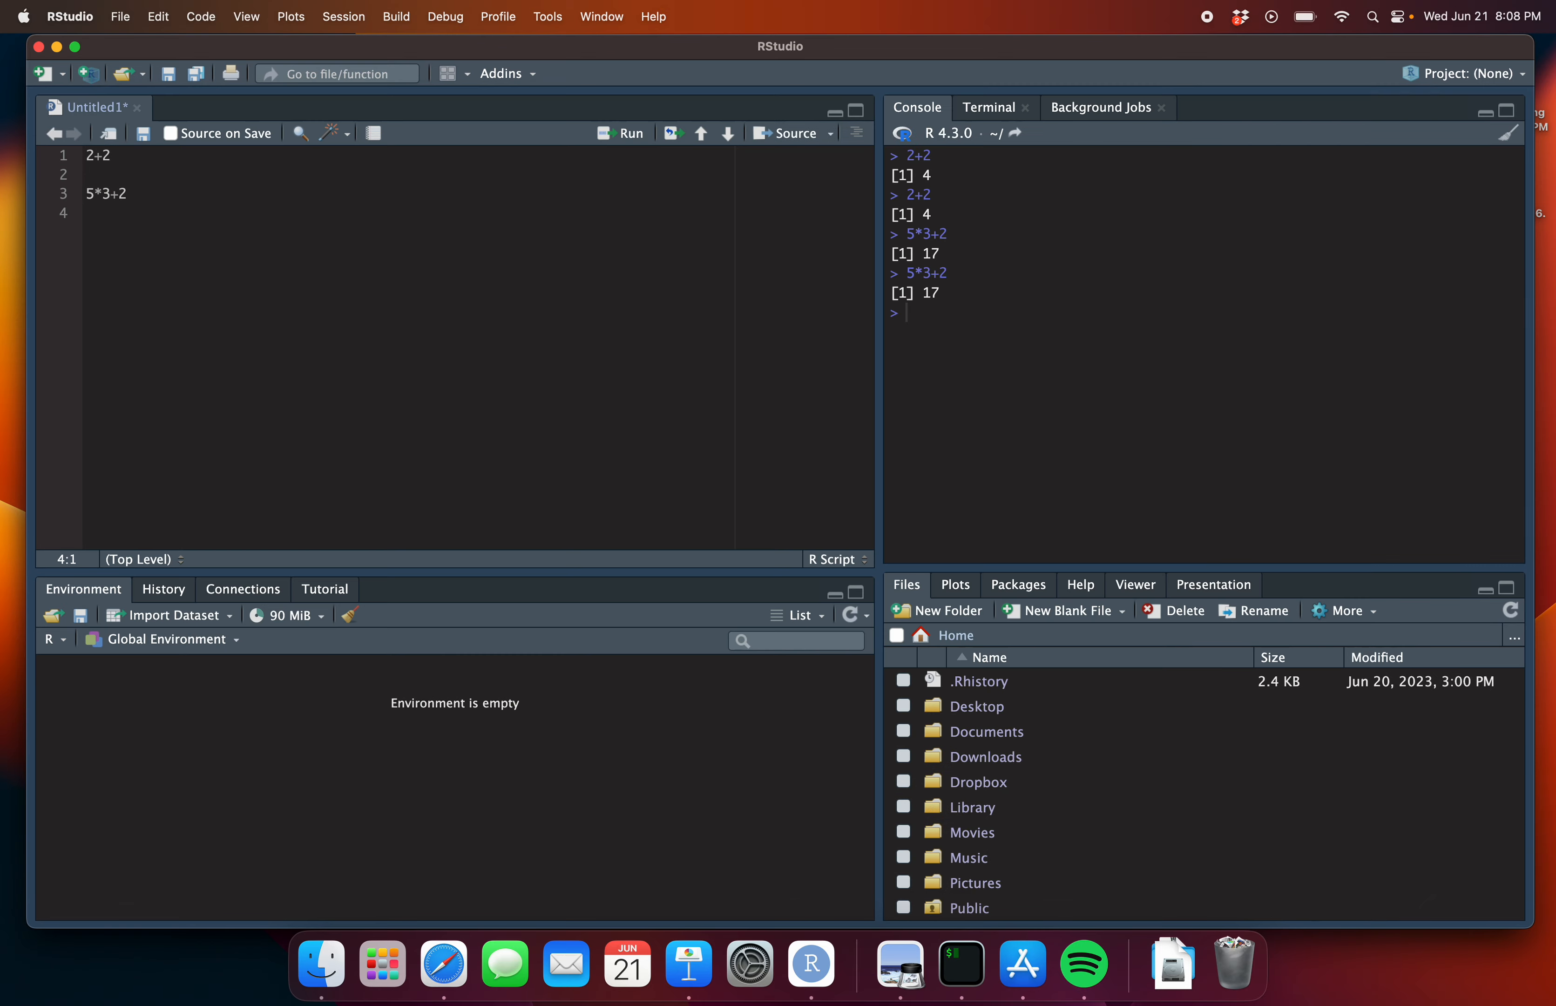
Write a function f(x) on line 5 of the script with x*2 as its body
key(Return)
text(f <- function(x) {)
key(Return)
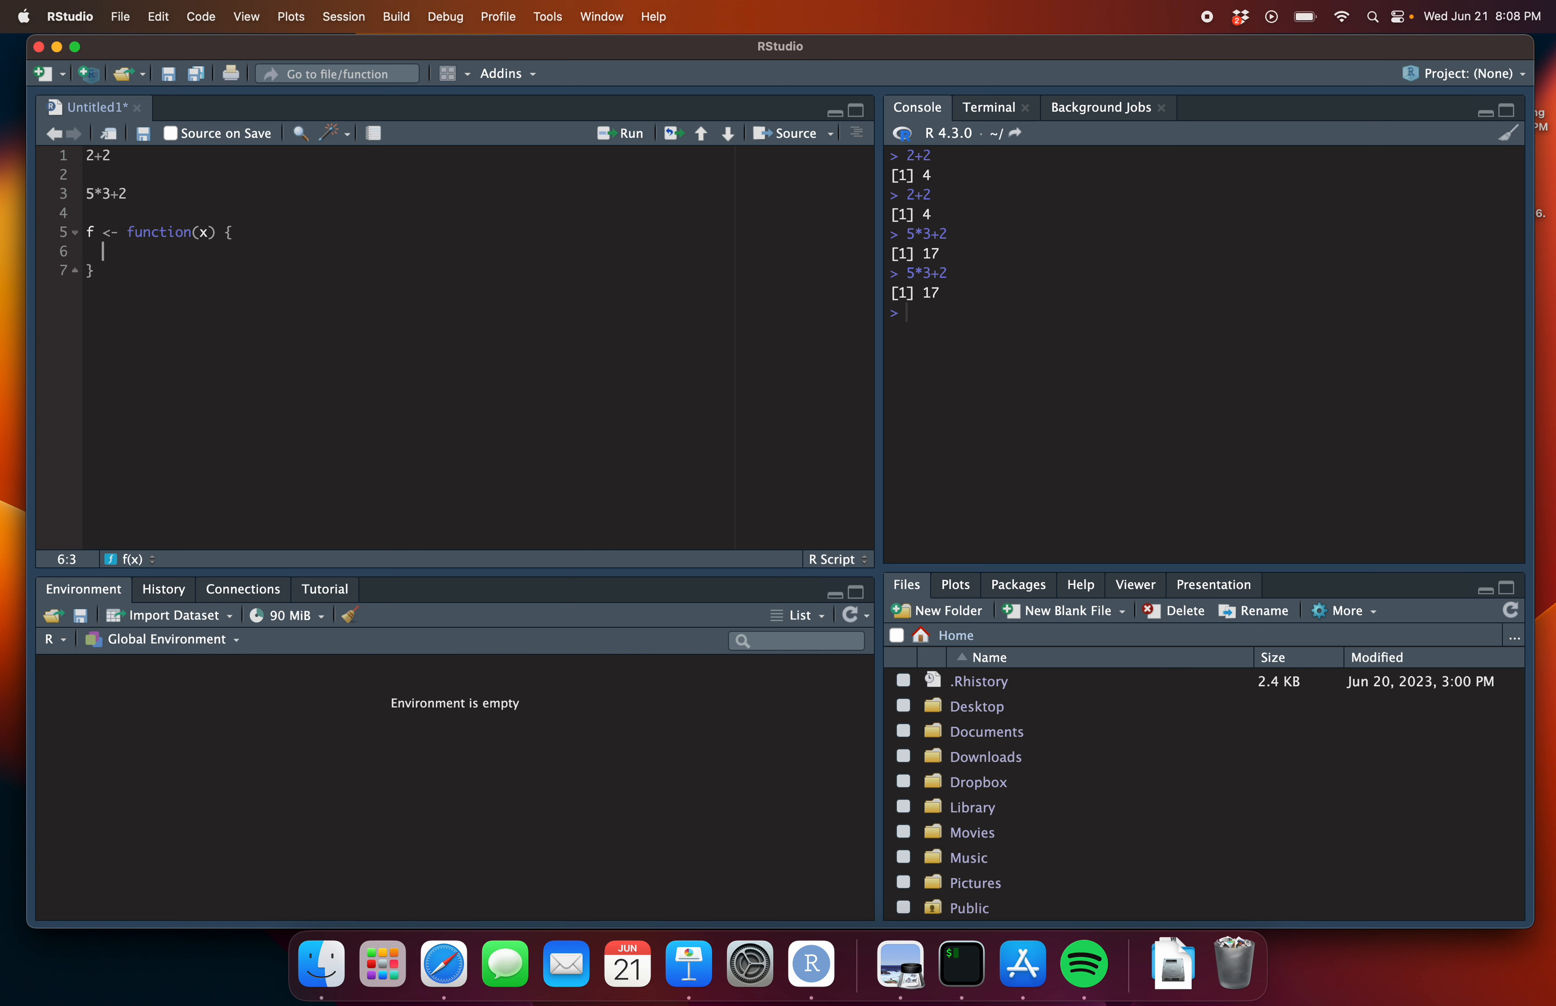
text(x*2)
Select all three lines of the f function definition in the script
key(Left)
key(Left)
key(Left)
key(Down)
key(Up)
key(Left)
key(Left)
key(Up)
key(Down)
key(Up)
key(Right)
key(shift+Down)
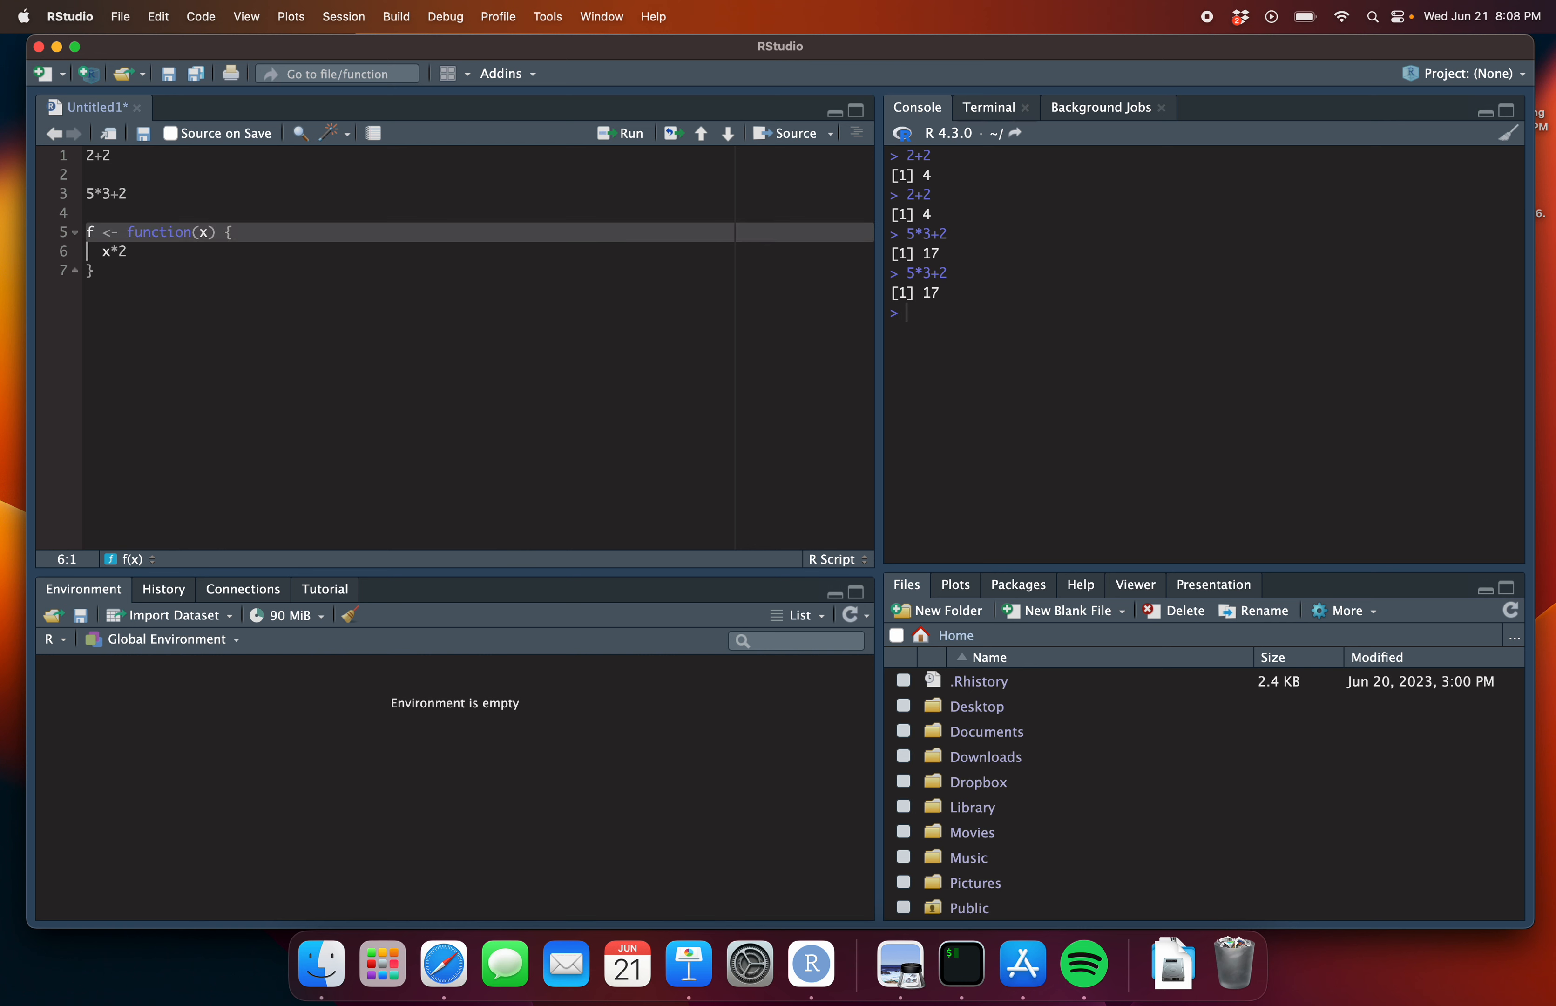
key(shift+Down)
key(shift+Right)
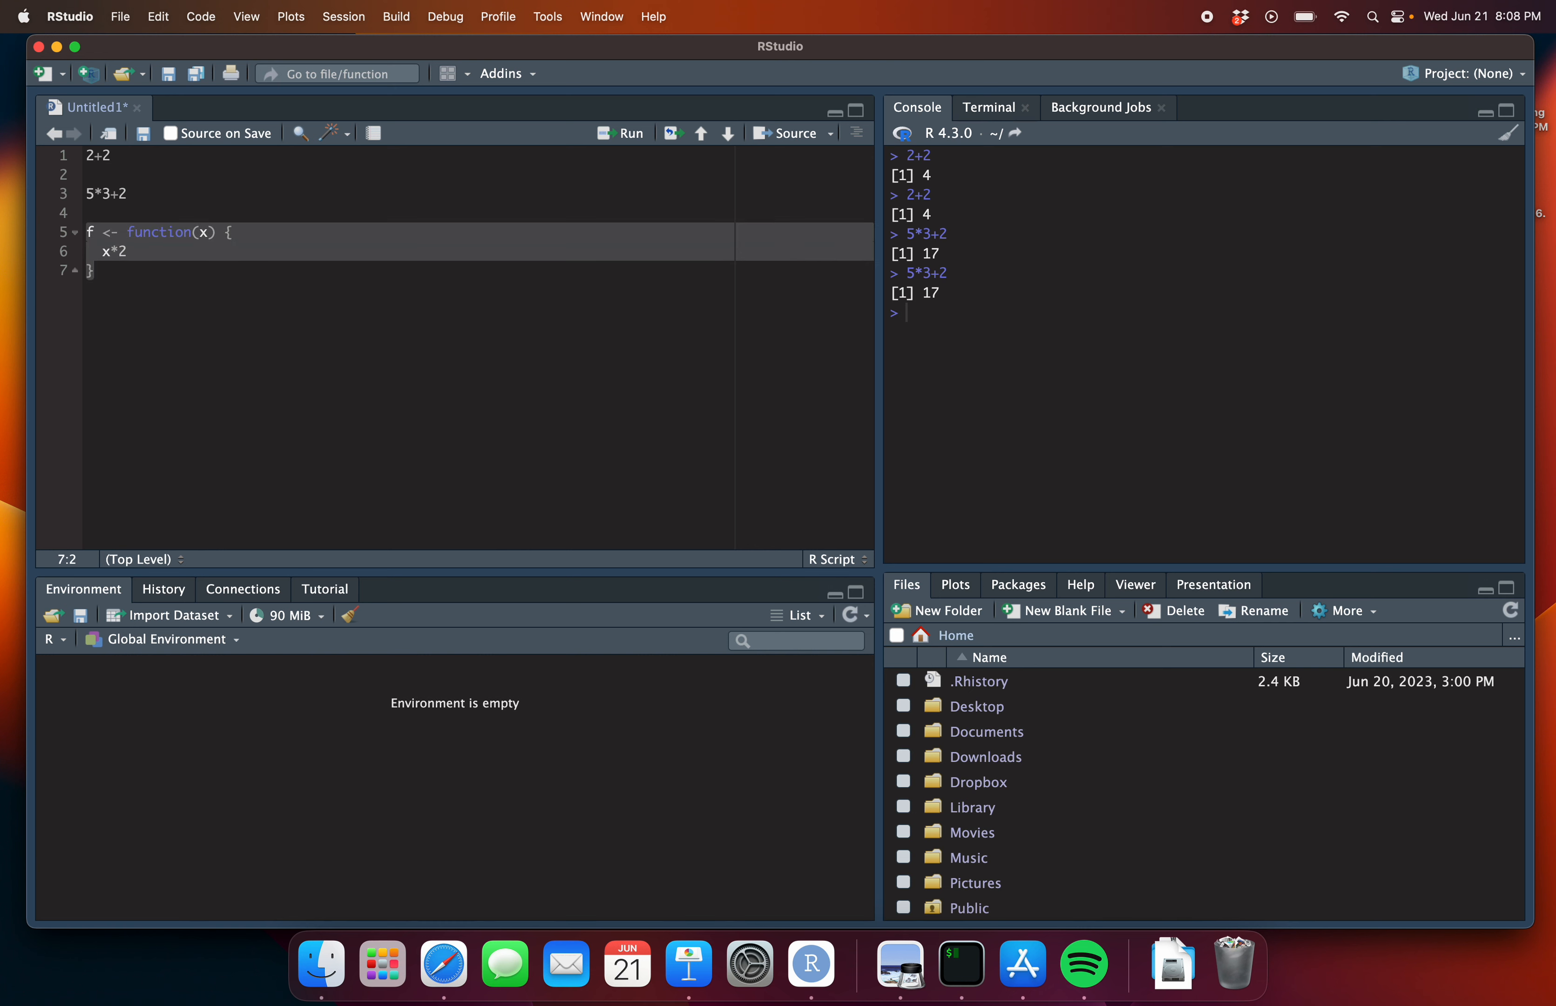
Run the whole f function definition from its first line without a selection
key(Up)
key(Up)
key(Down)
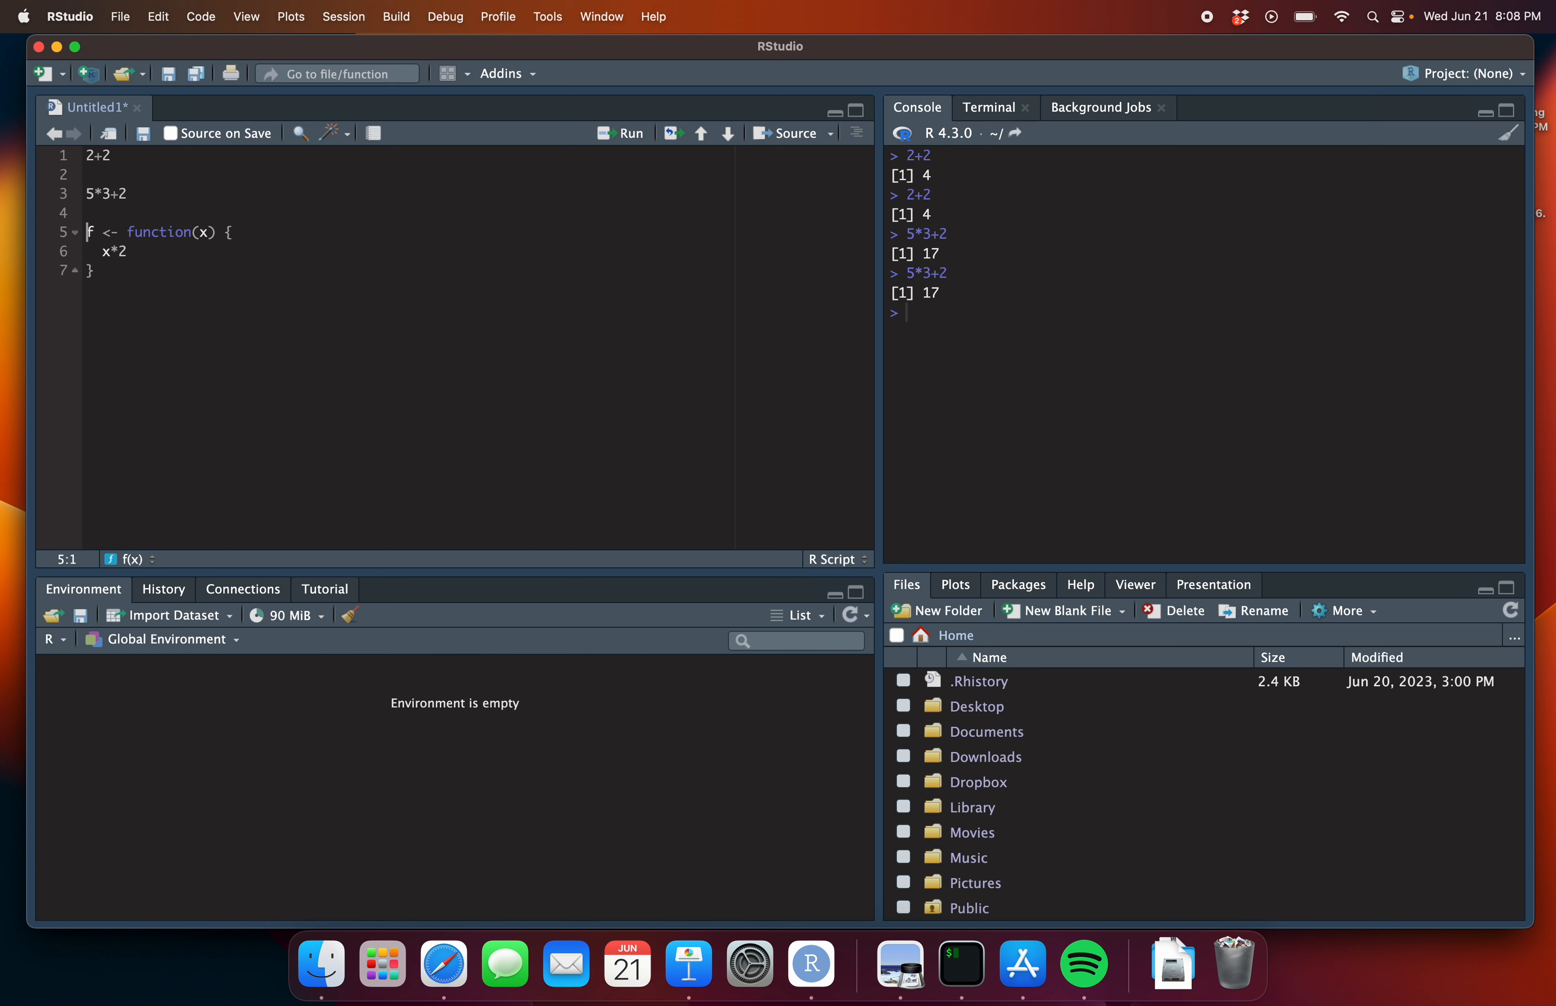
key(super+Return)
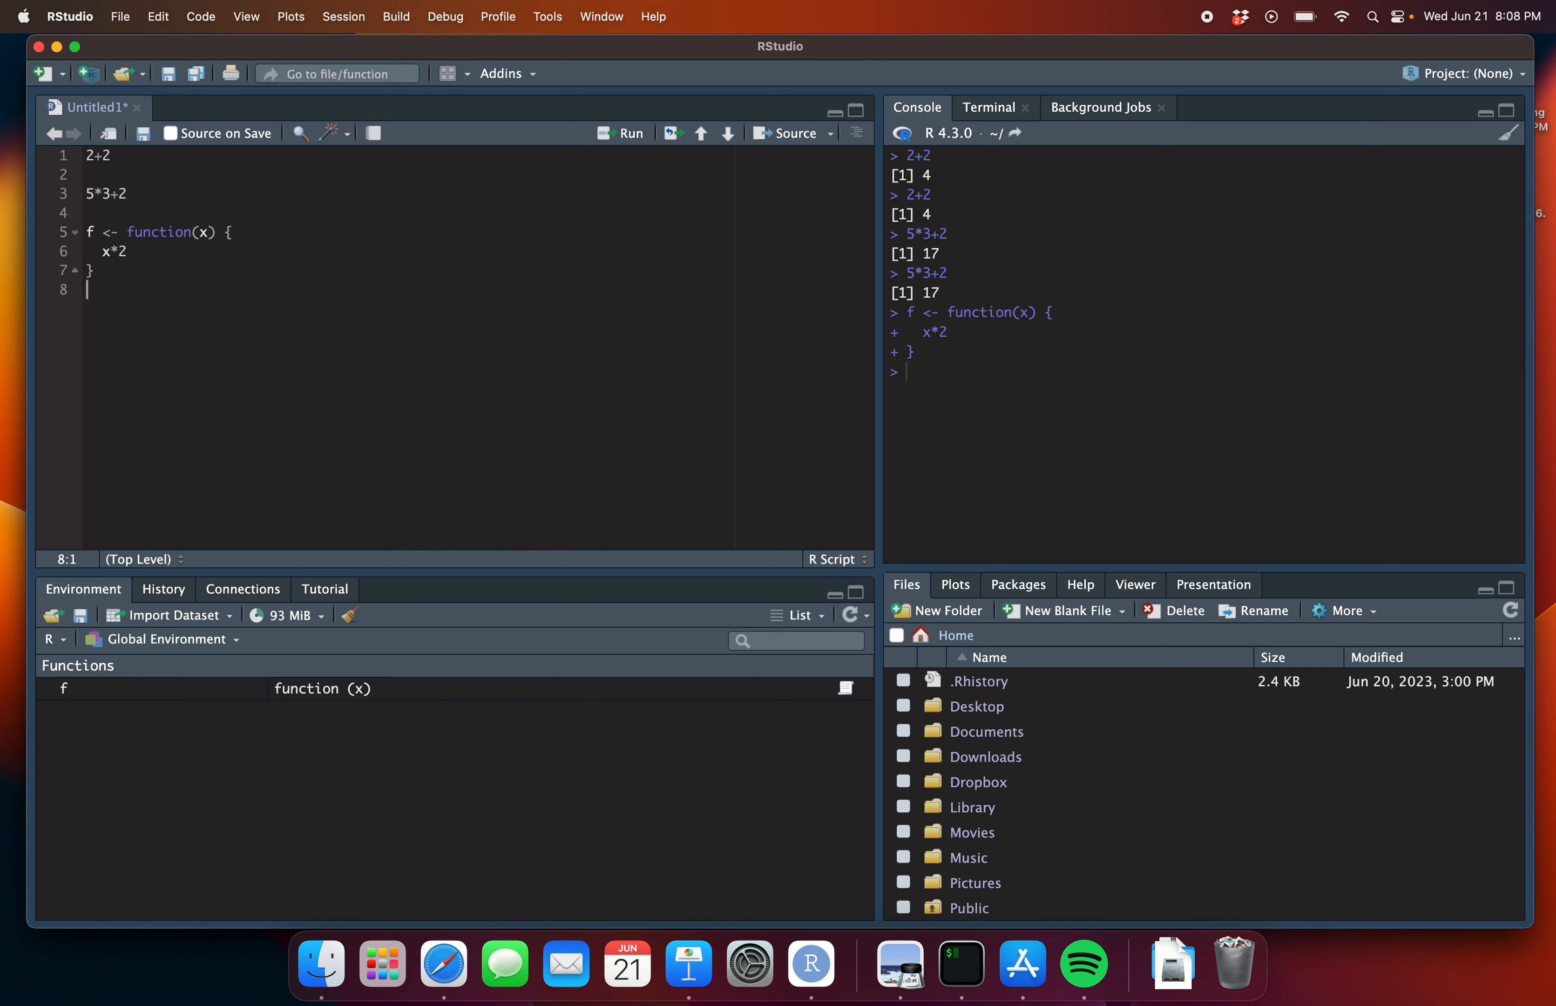
Delete the blank line between 2+2 and 5*3+2 in the script
key(Up)
key(Up)
key(Up)
key(Up)
key(Up)
key(BackSpace)
Select the 2+2 and 5*3+2 lines in the script and run them together
key(Right)
key(Right)
key(Up)
key(Left)
key(Left)
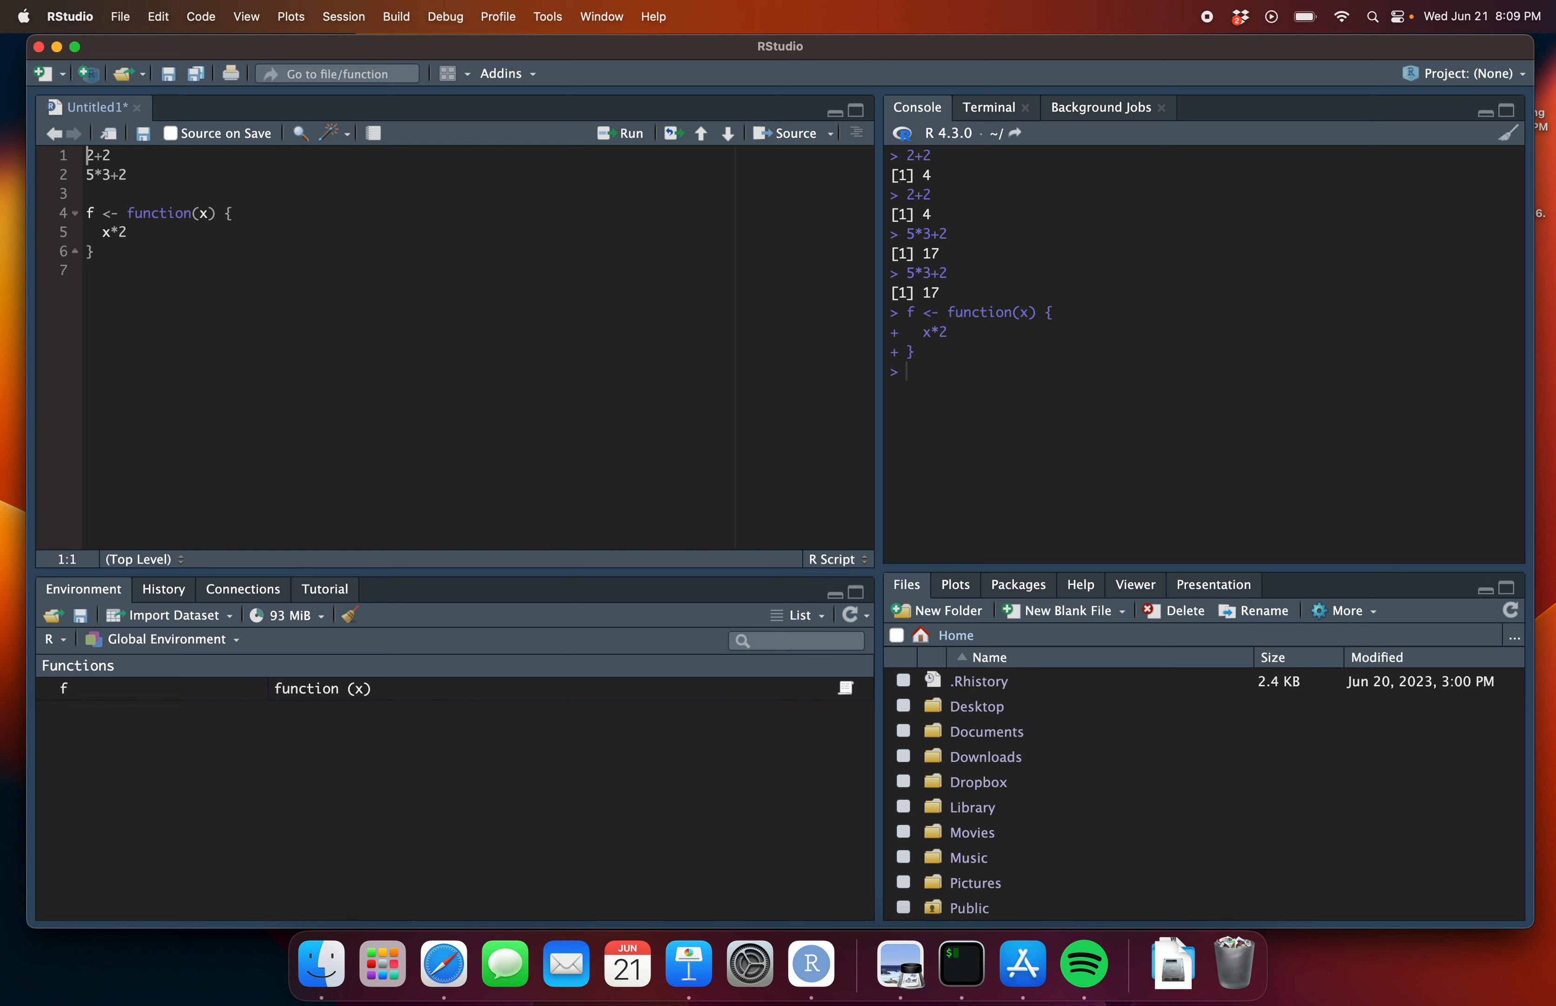
key(shift+Down)
key(shift+Down)
key(shift+Left)
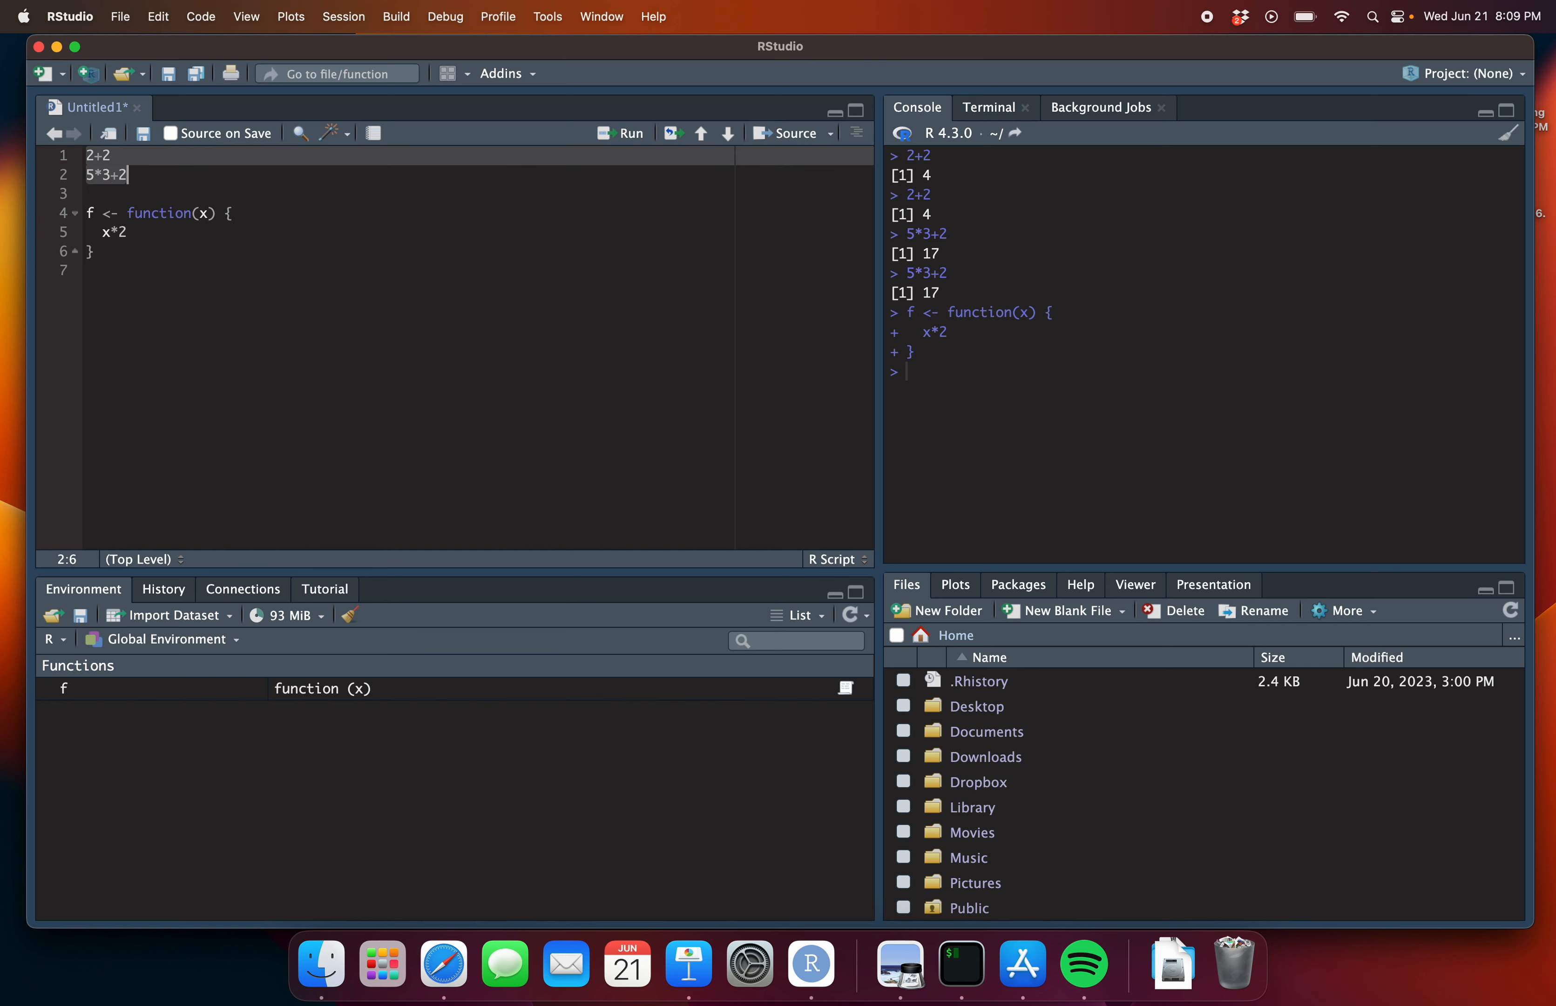
key(super+Return)
Look through the terminal and the background jobs, and return to the R console
click(992, 114)
click(1089, 110)
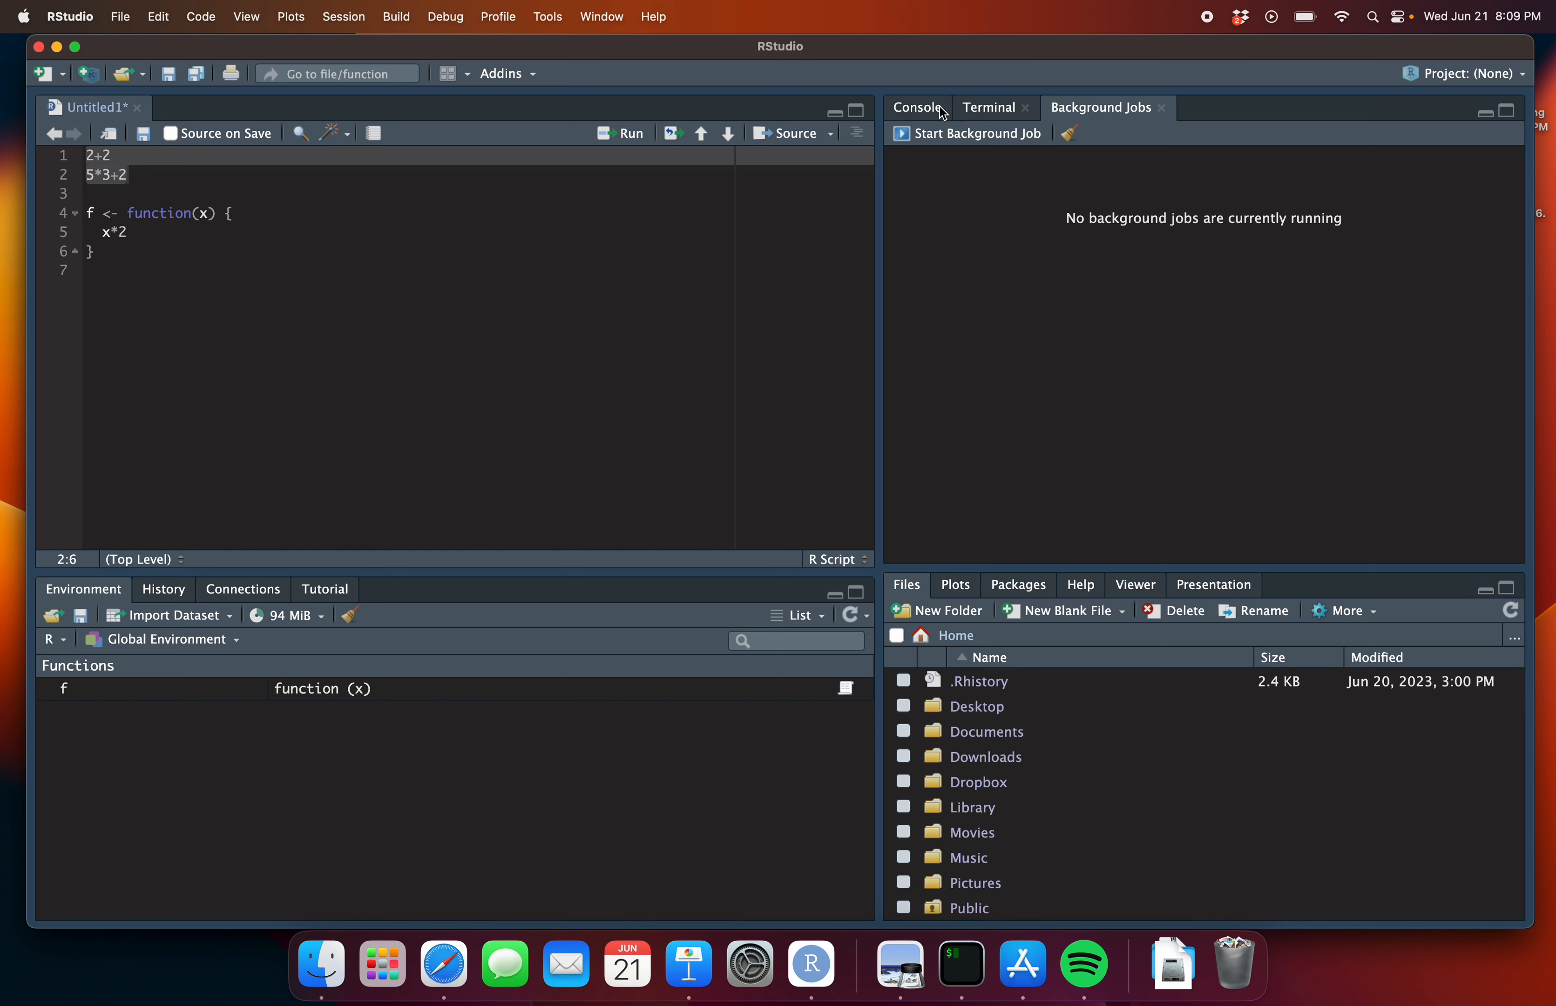
click(986, 108)
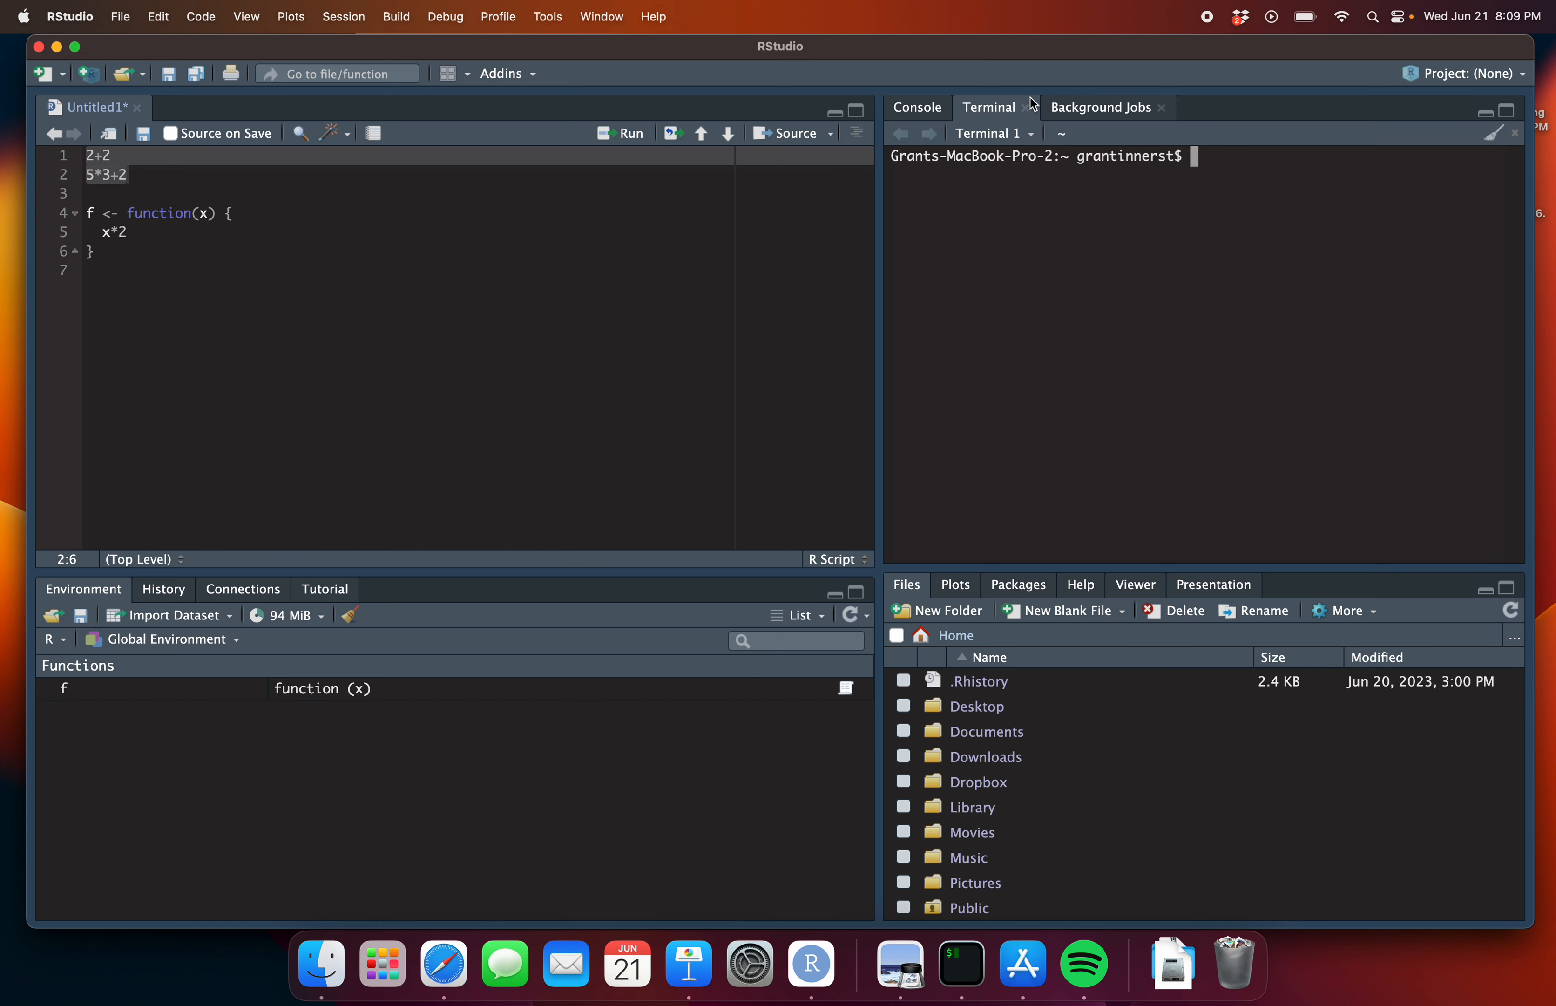
click(1095, 111)
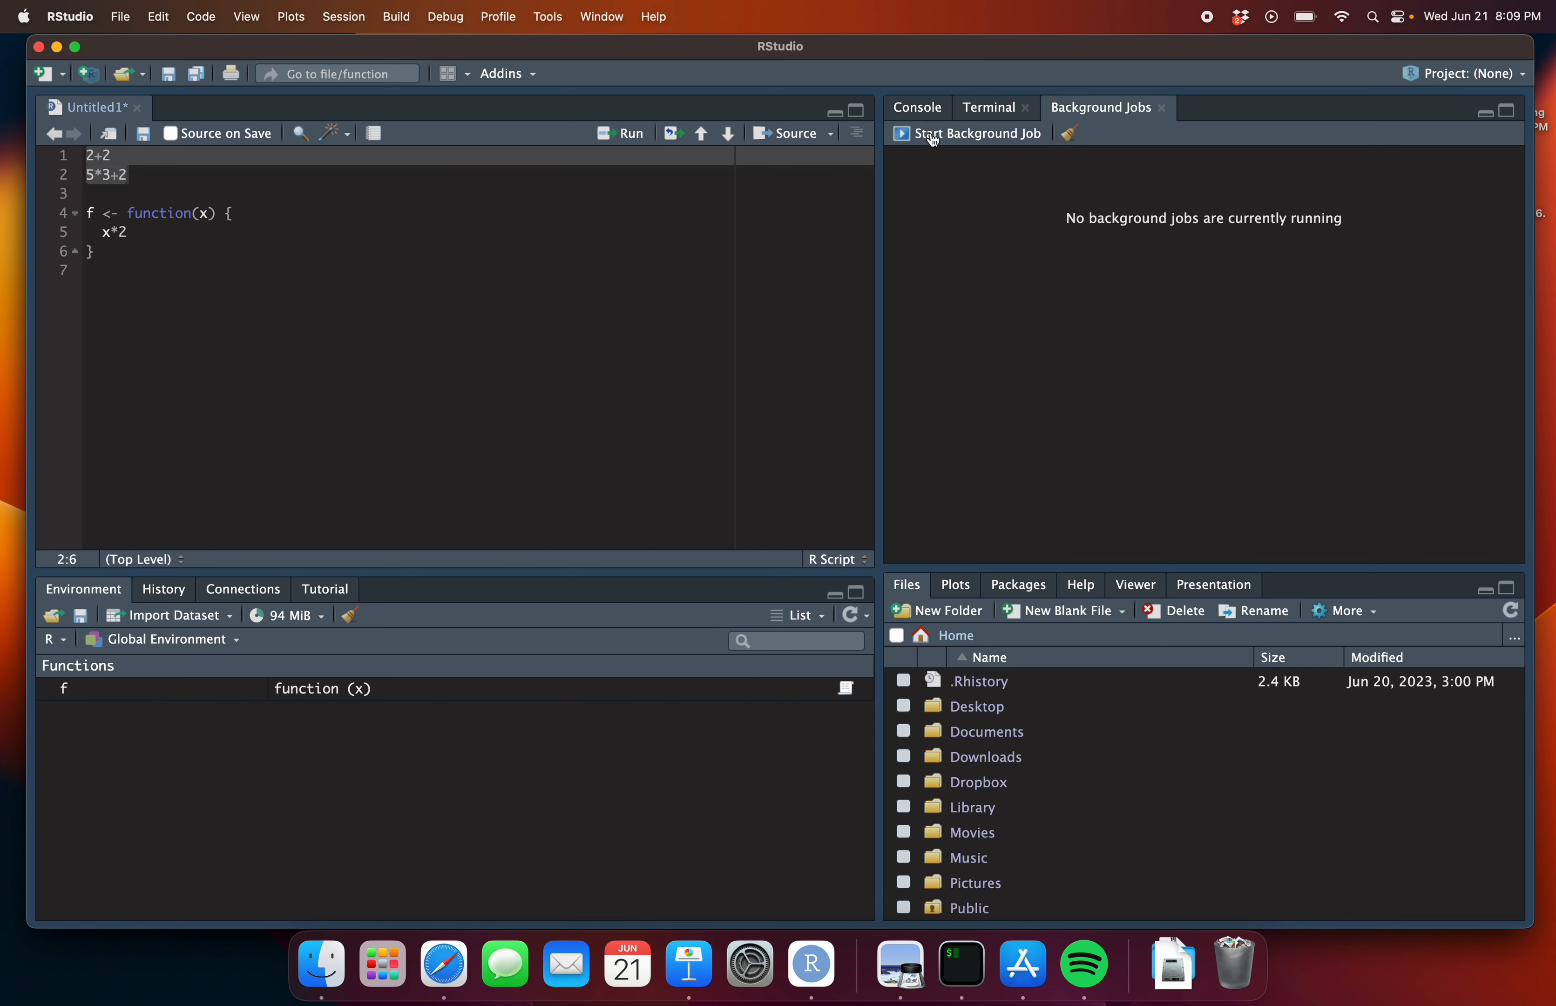
click(994, 113)
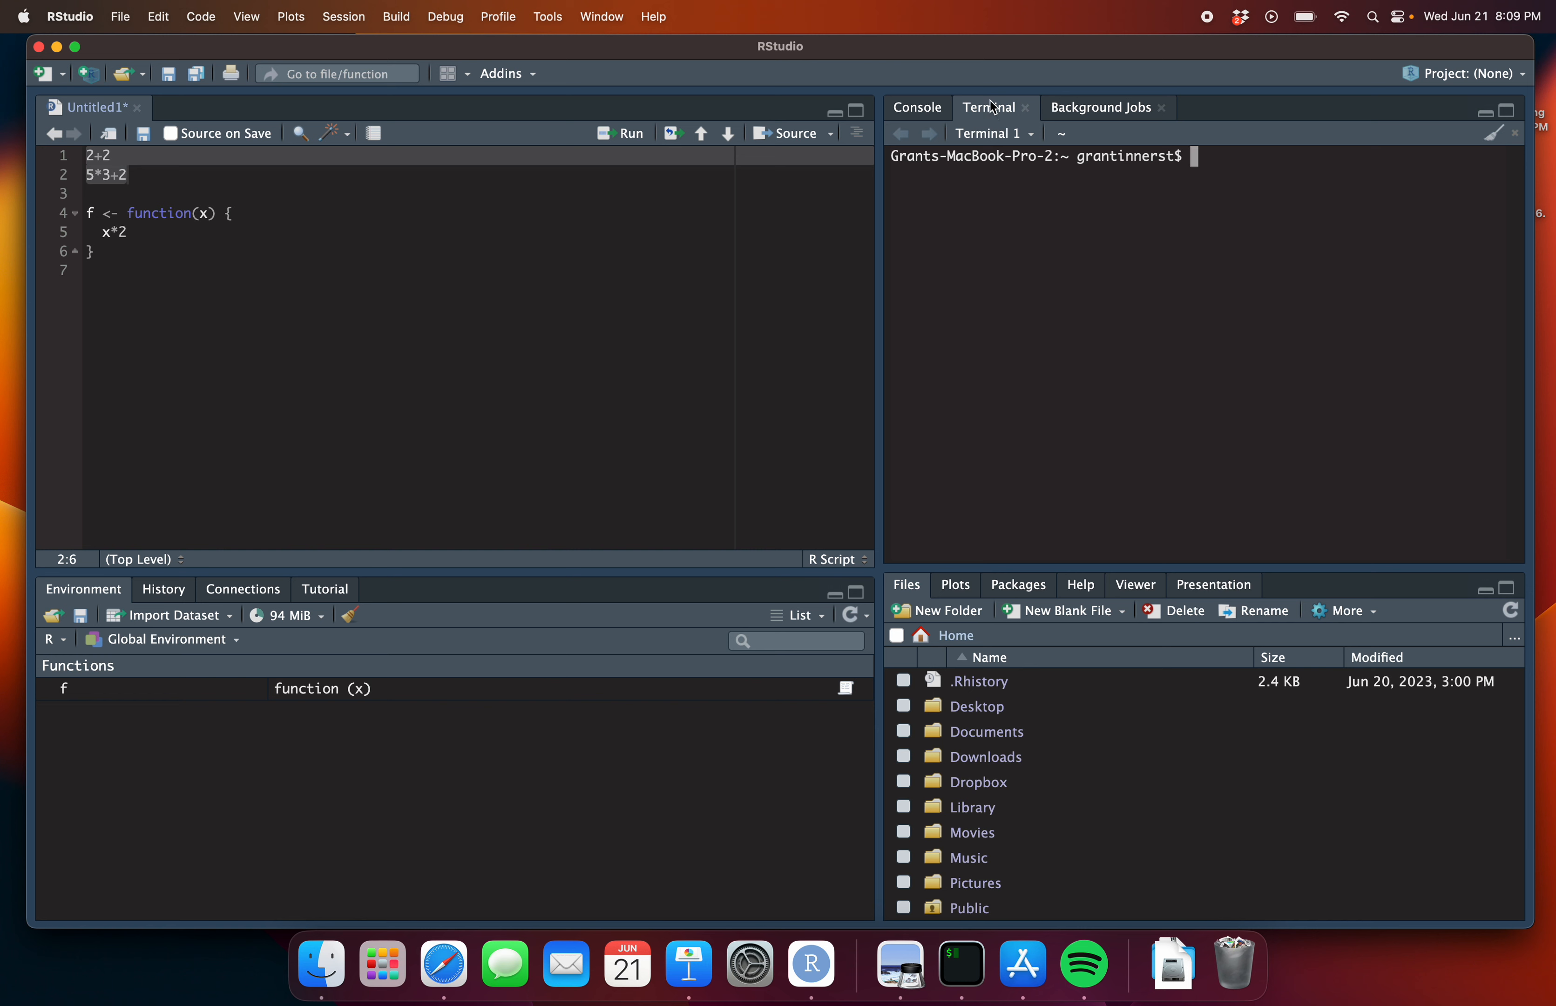
click(1094, 115)
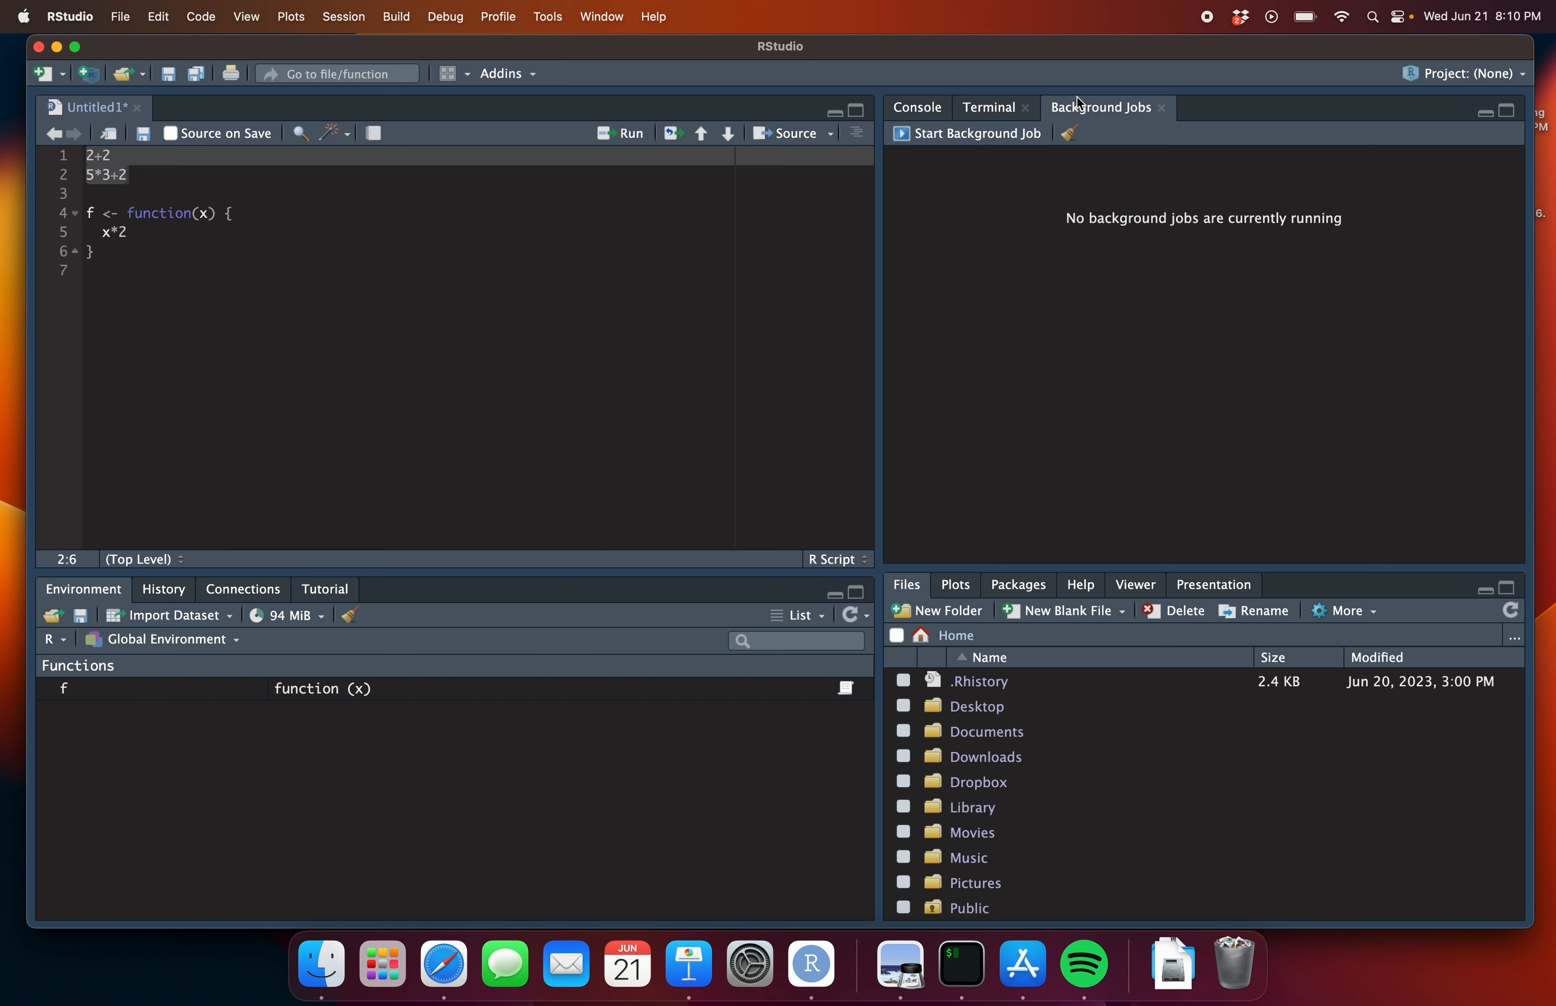
click(914, 113)
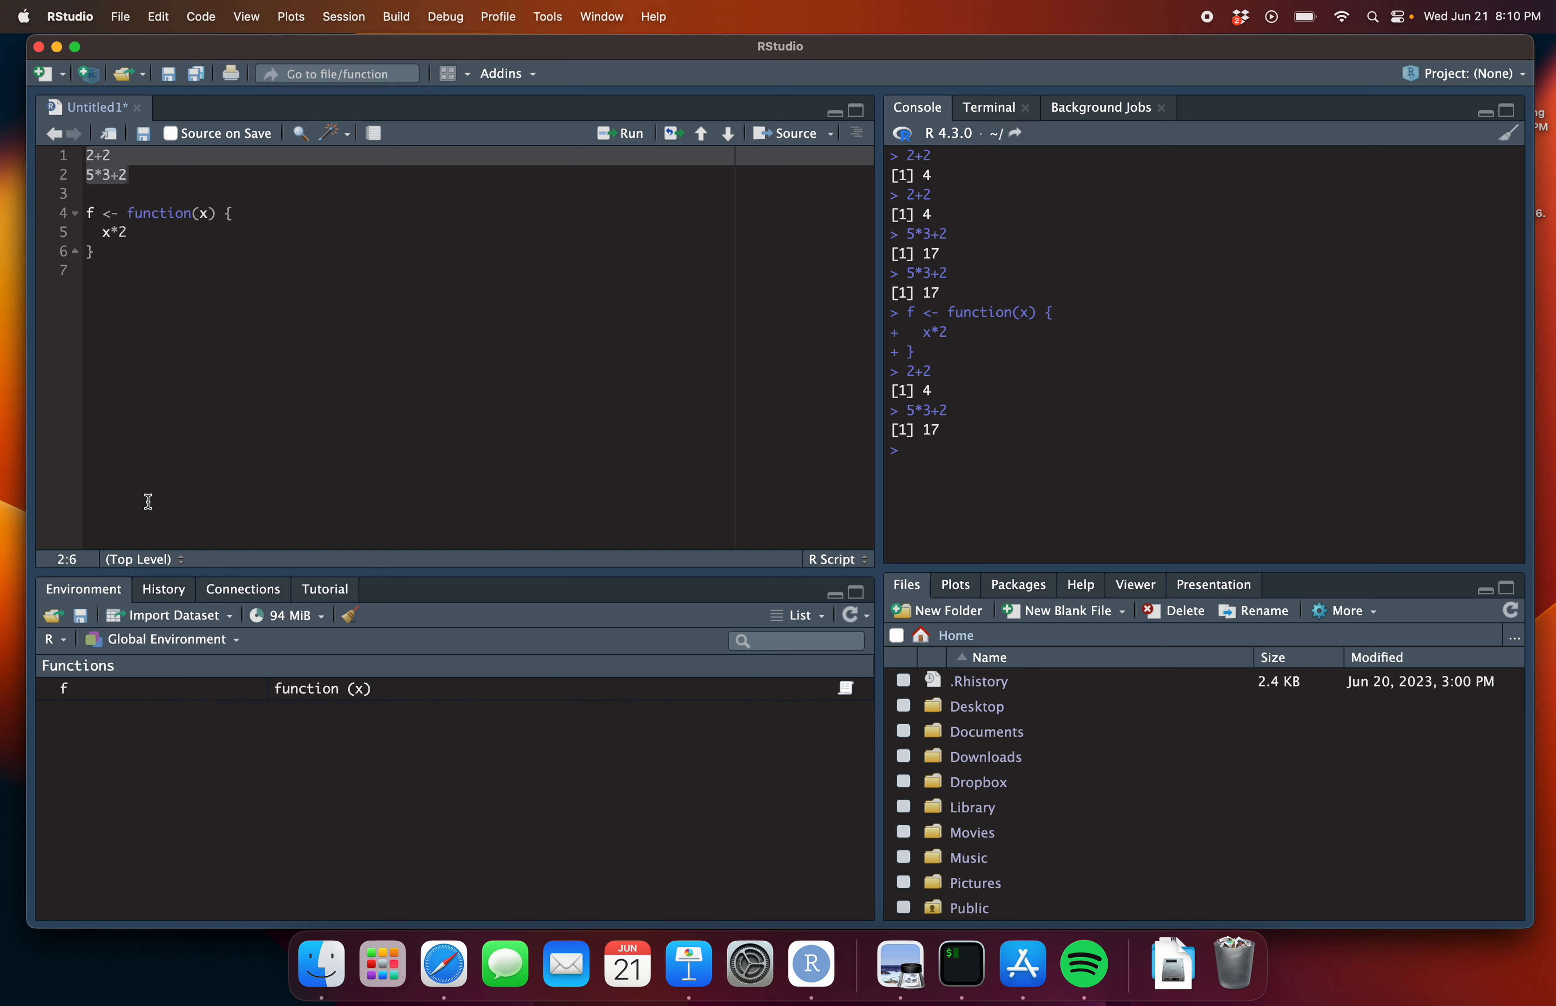
Add the assignment a <- 2 on line 8 of the script and run it
click(156, 270)
key(Return)
text(a <- 2)
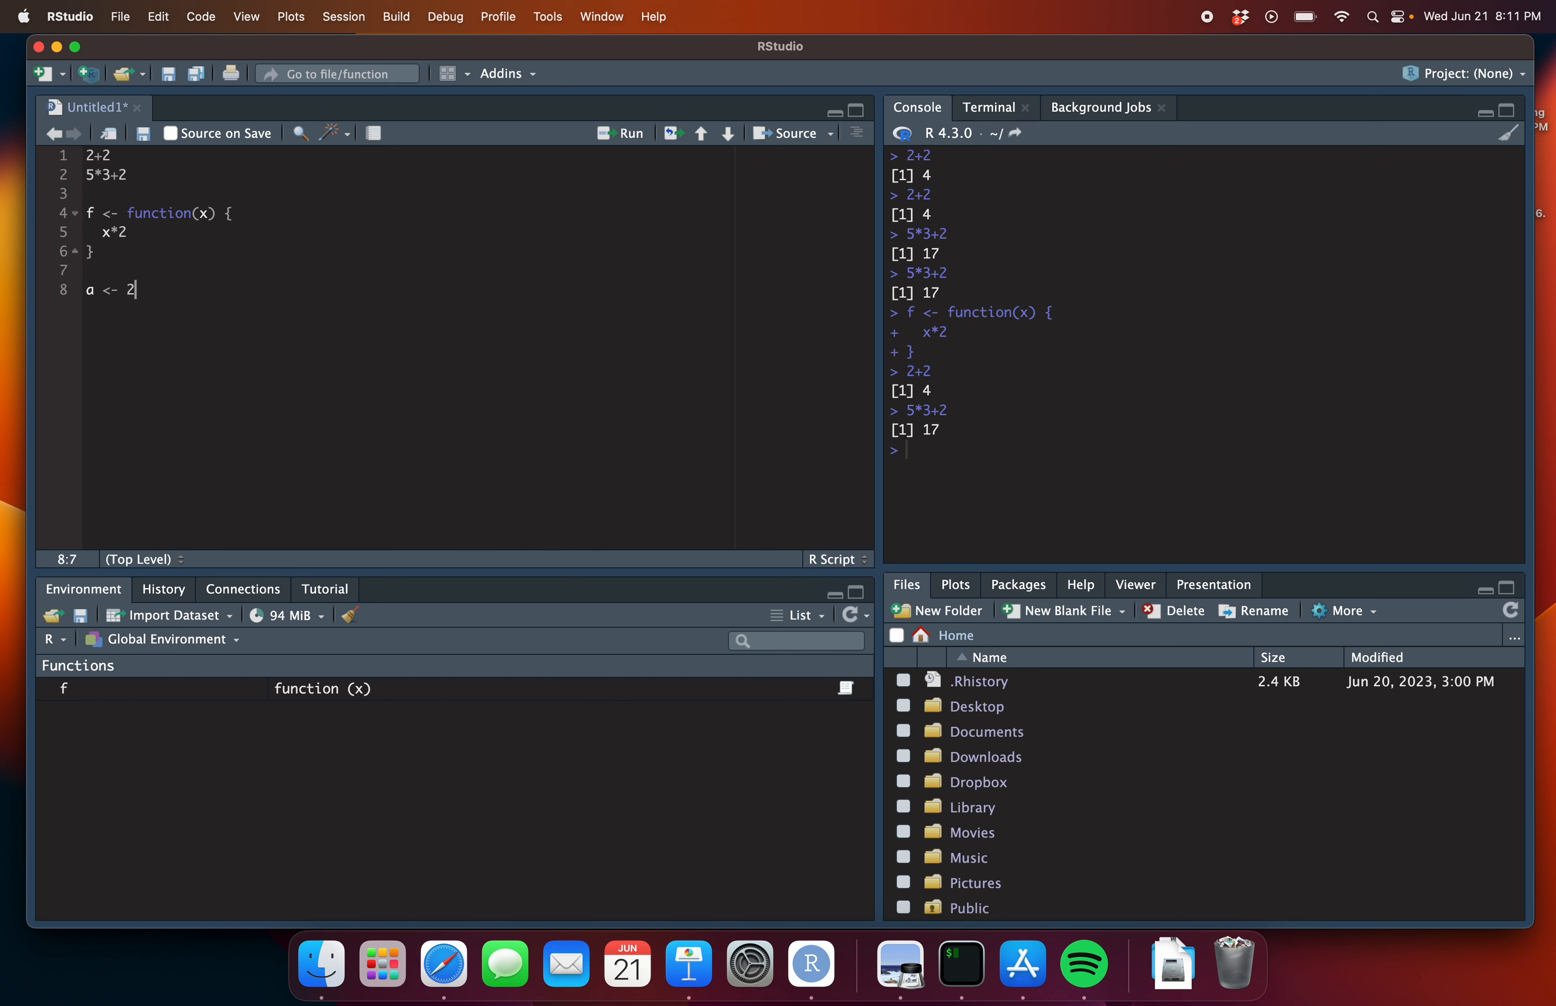
key(super+Return)
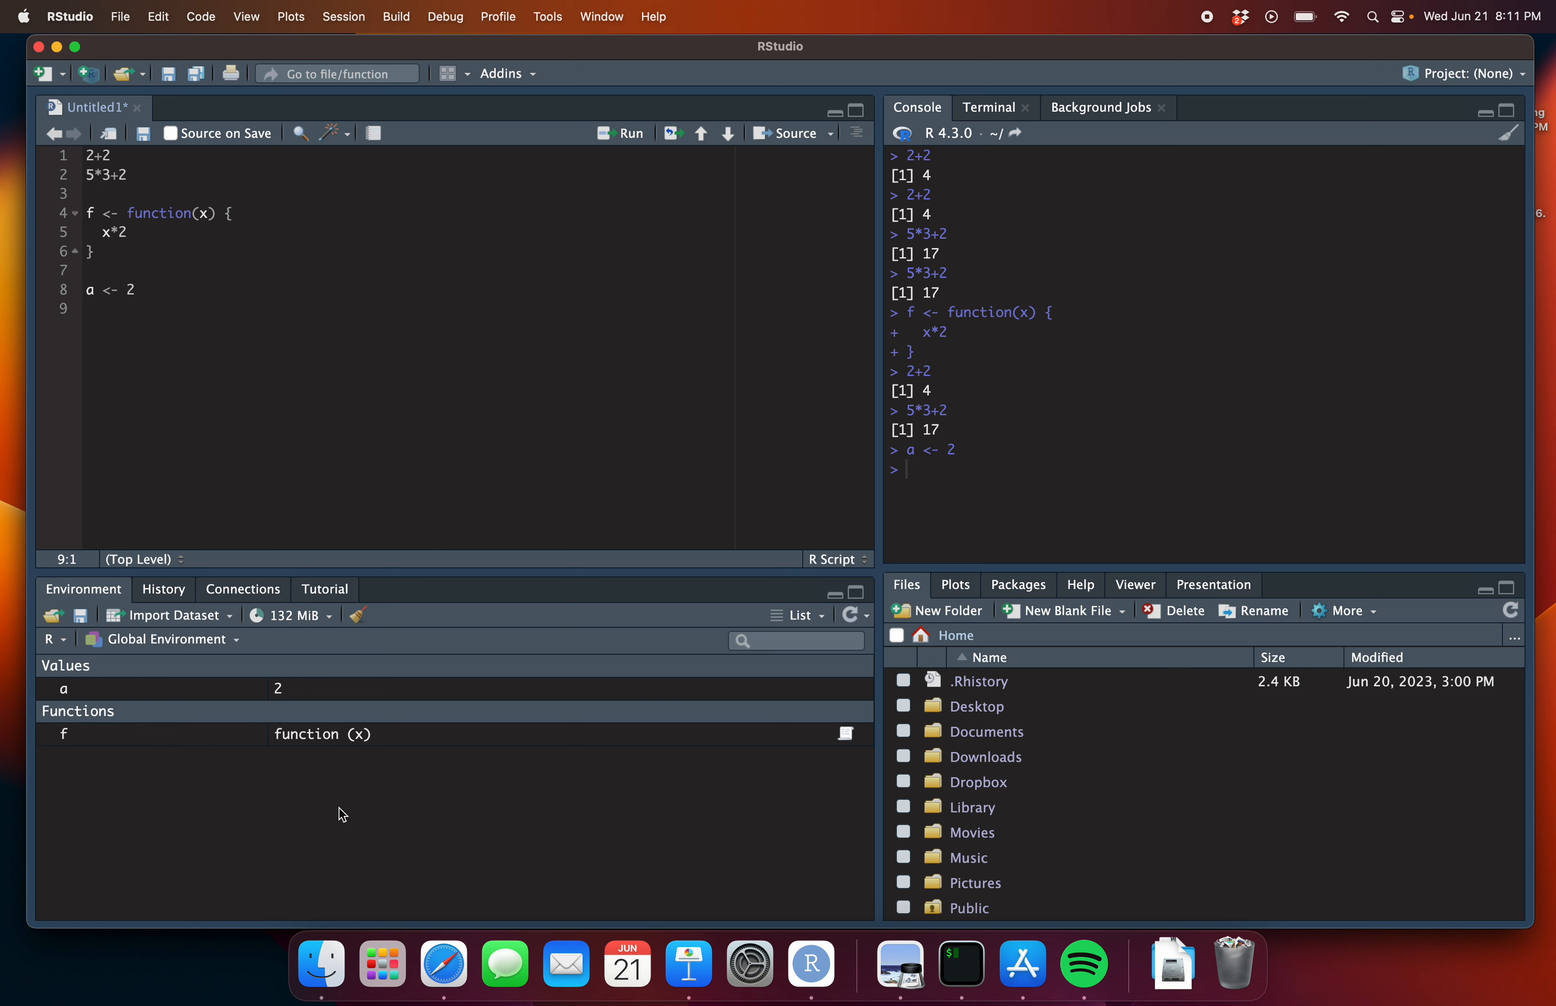
Look through the command history from the oldest entries to the most recent ones
click(163, 588)
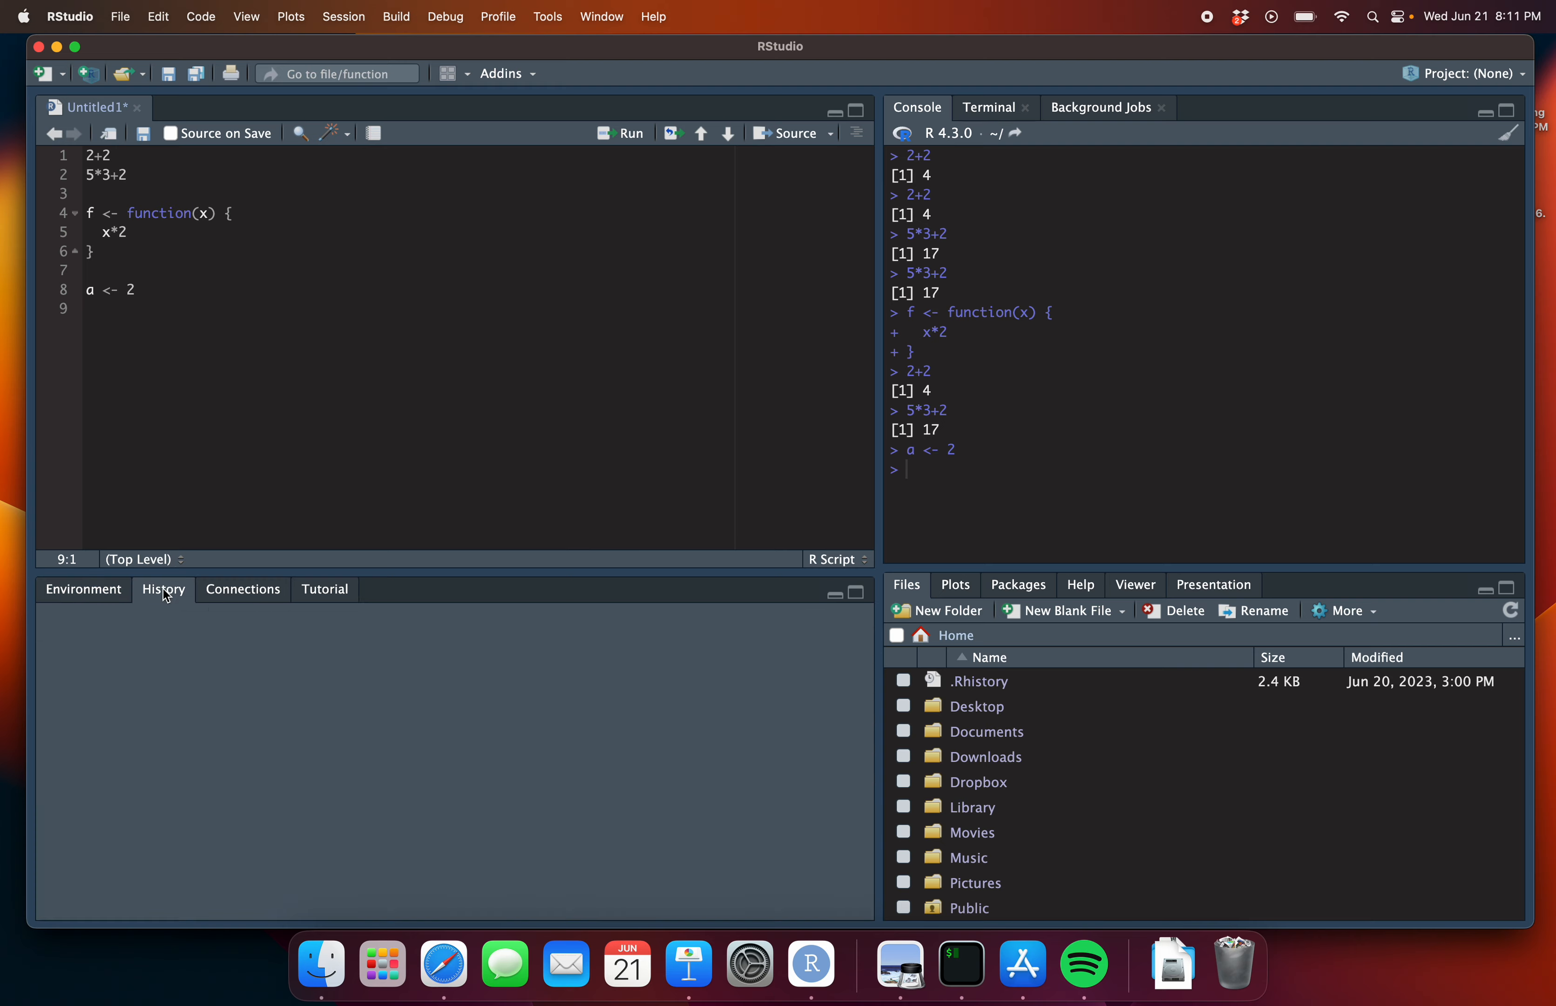
scroll(180, 706, up, 15)
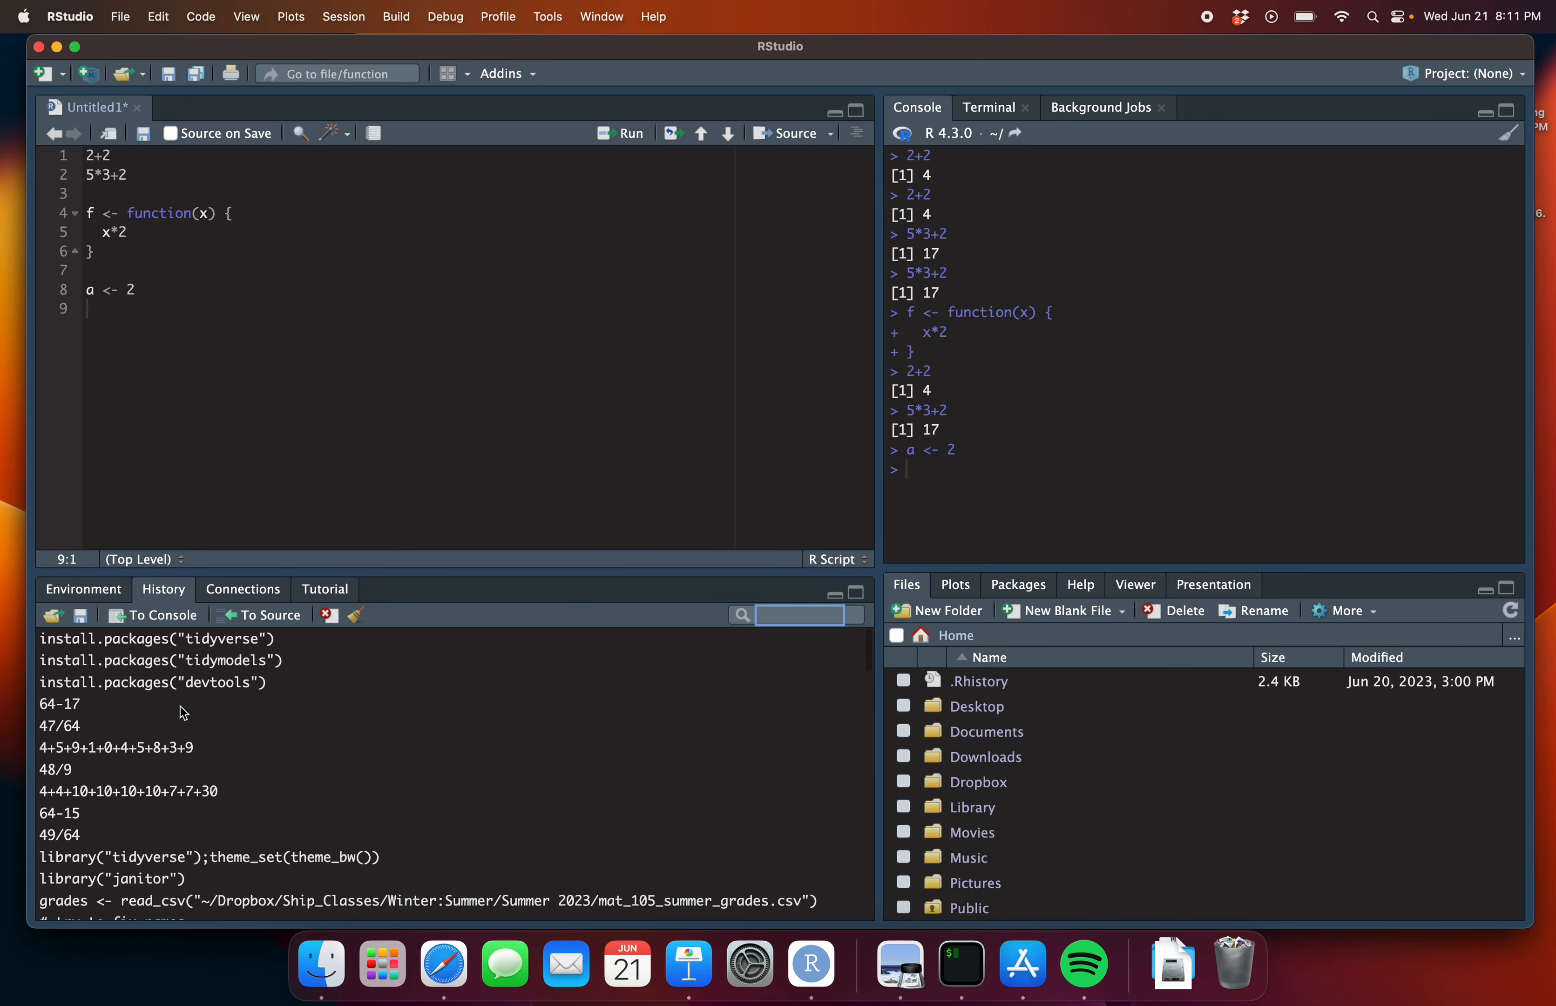
scroll(184, 713, down, 20)
scroll(196, 698, up, 2)
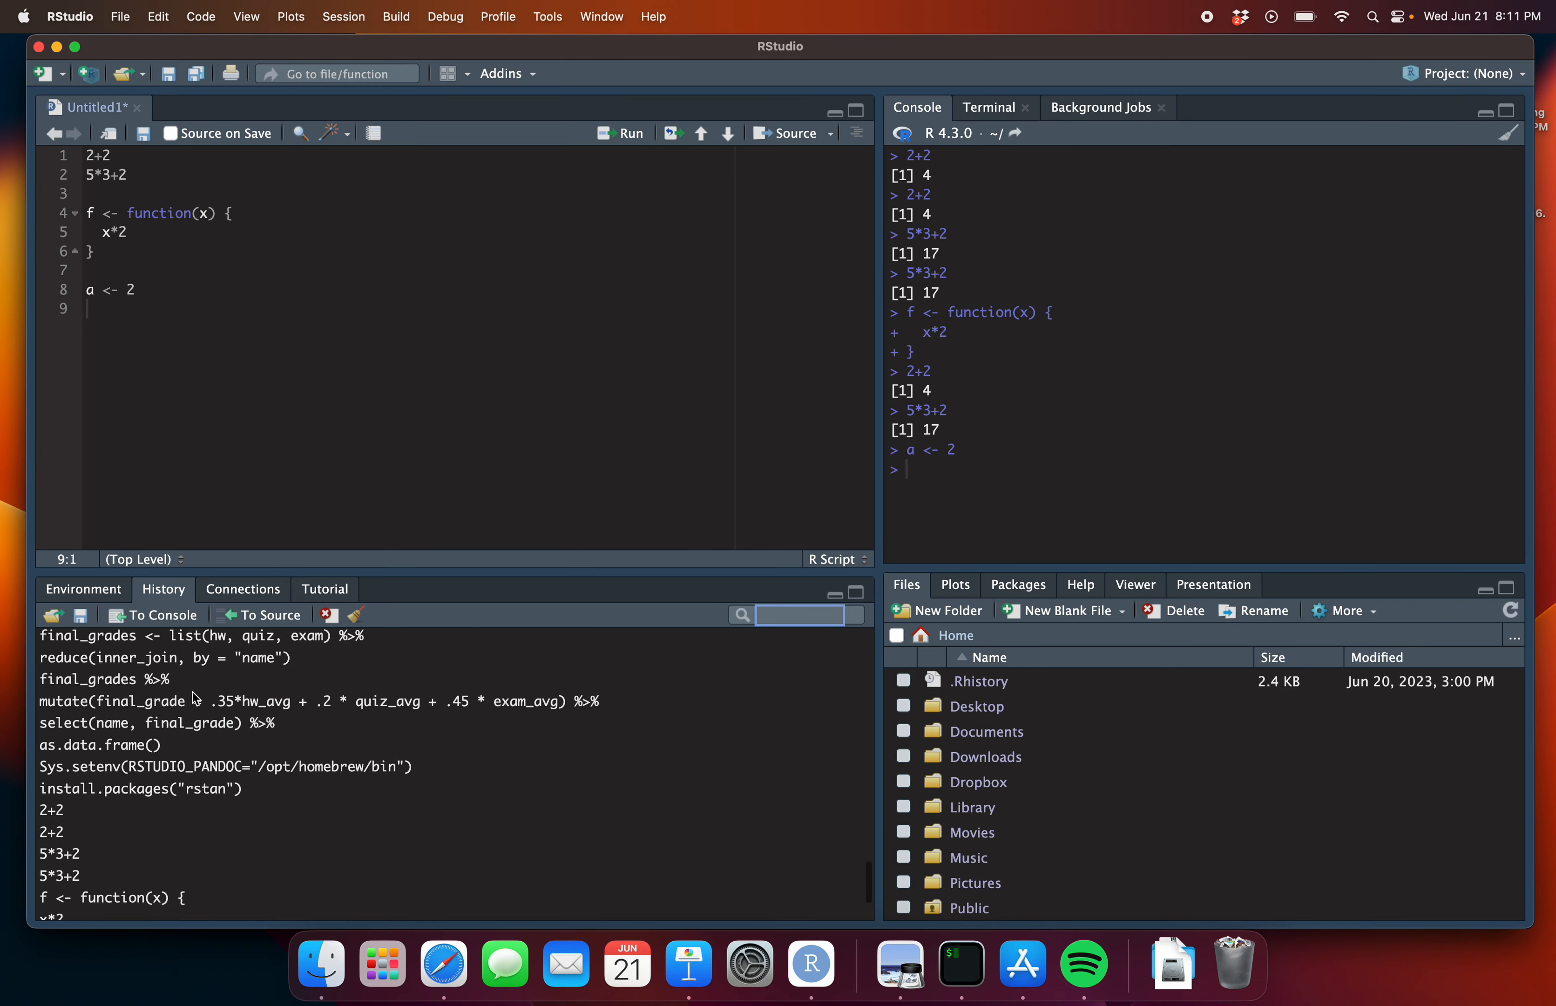
scroll(196, 698, up, 12)
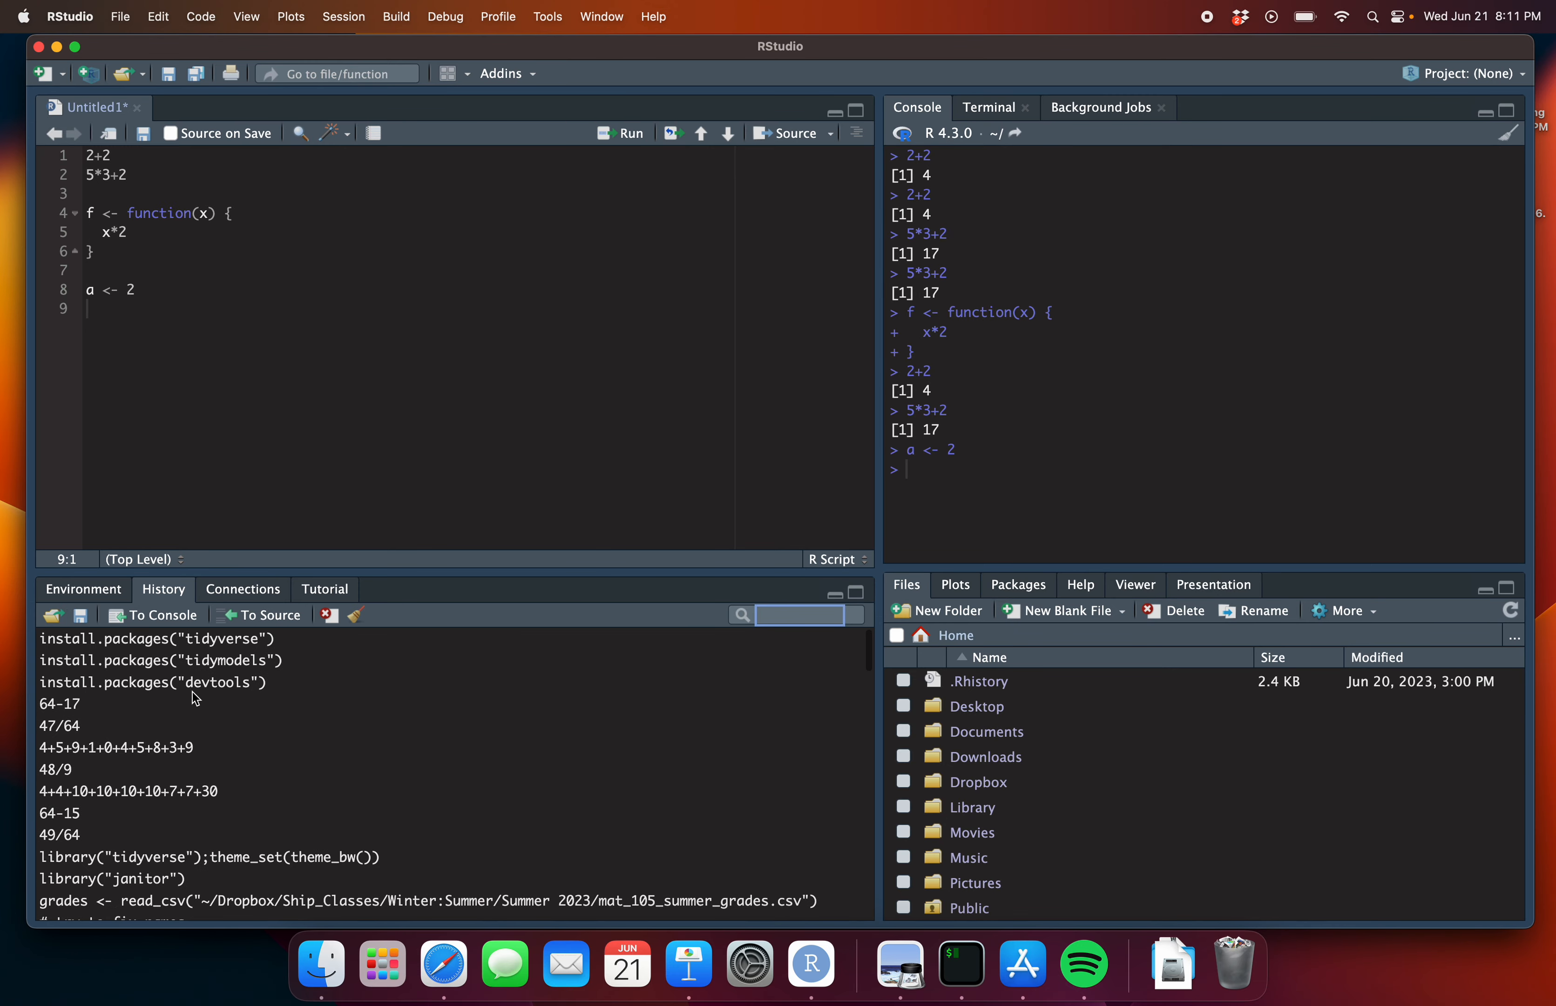
scroll(216, 746, down, 20)
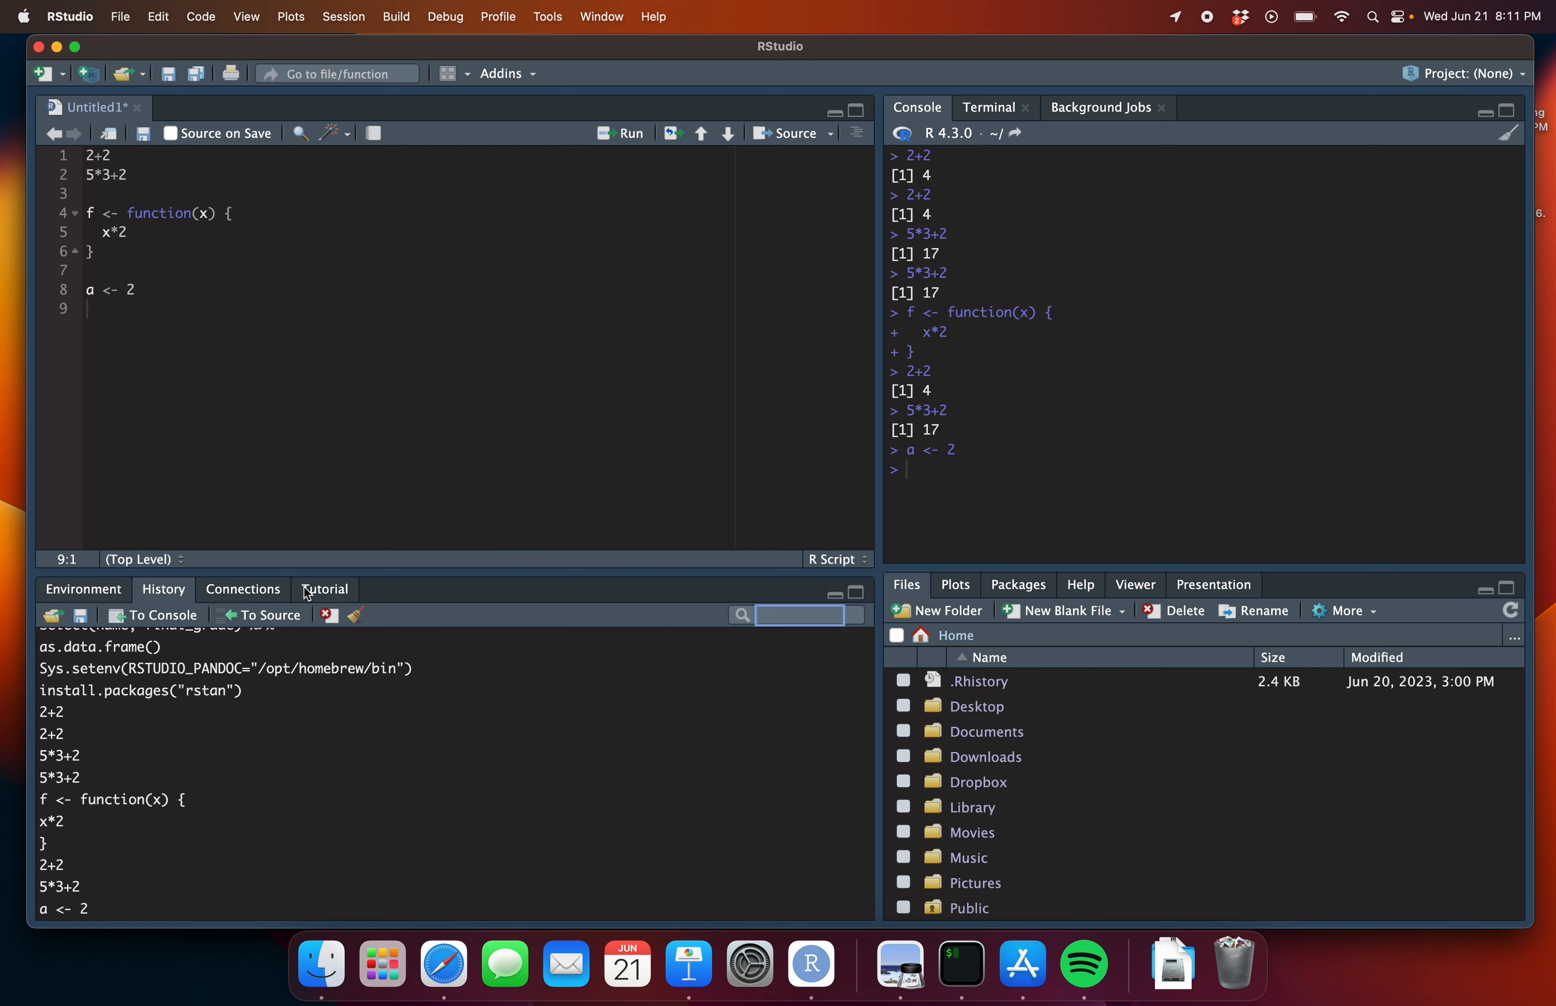
Look at the connections and the tutorials, and return to the environment listing
click(255, 592)
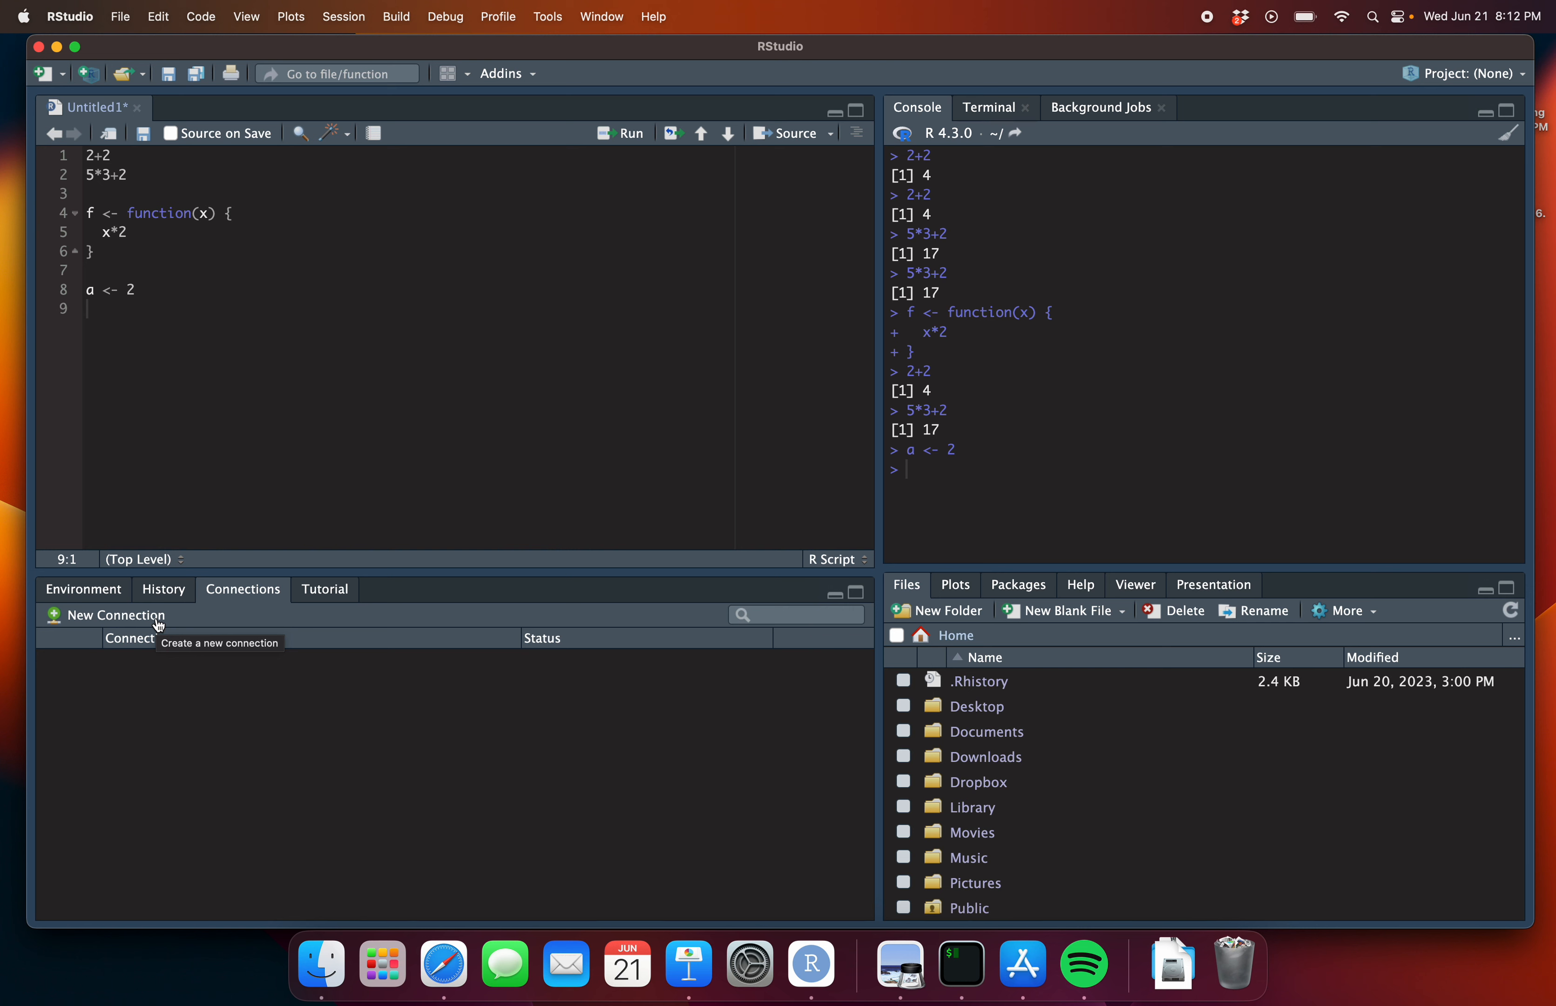
click(332, 600)
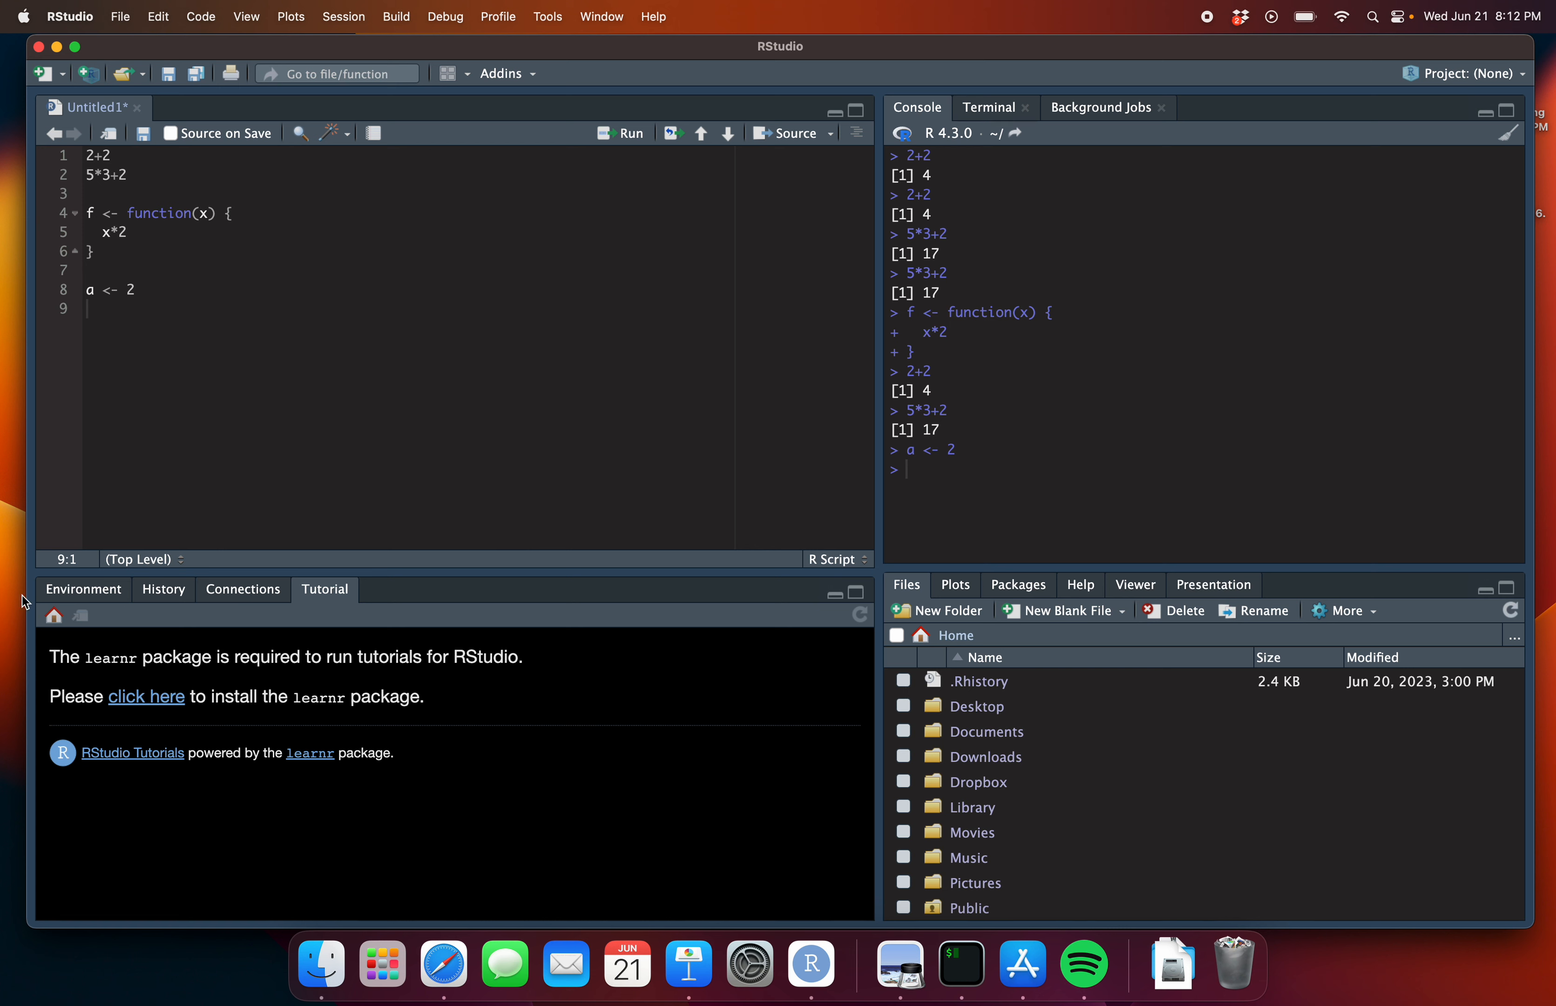
click(84, 589)
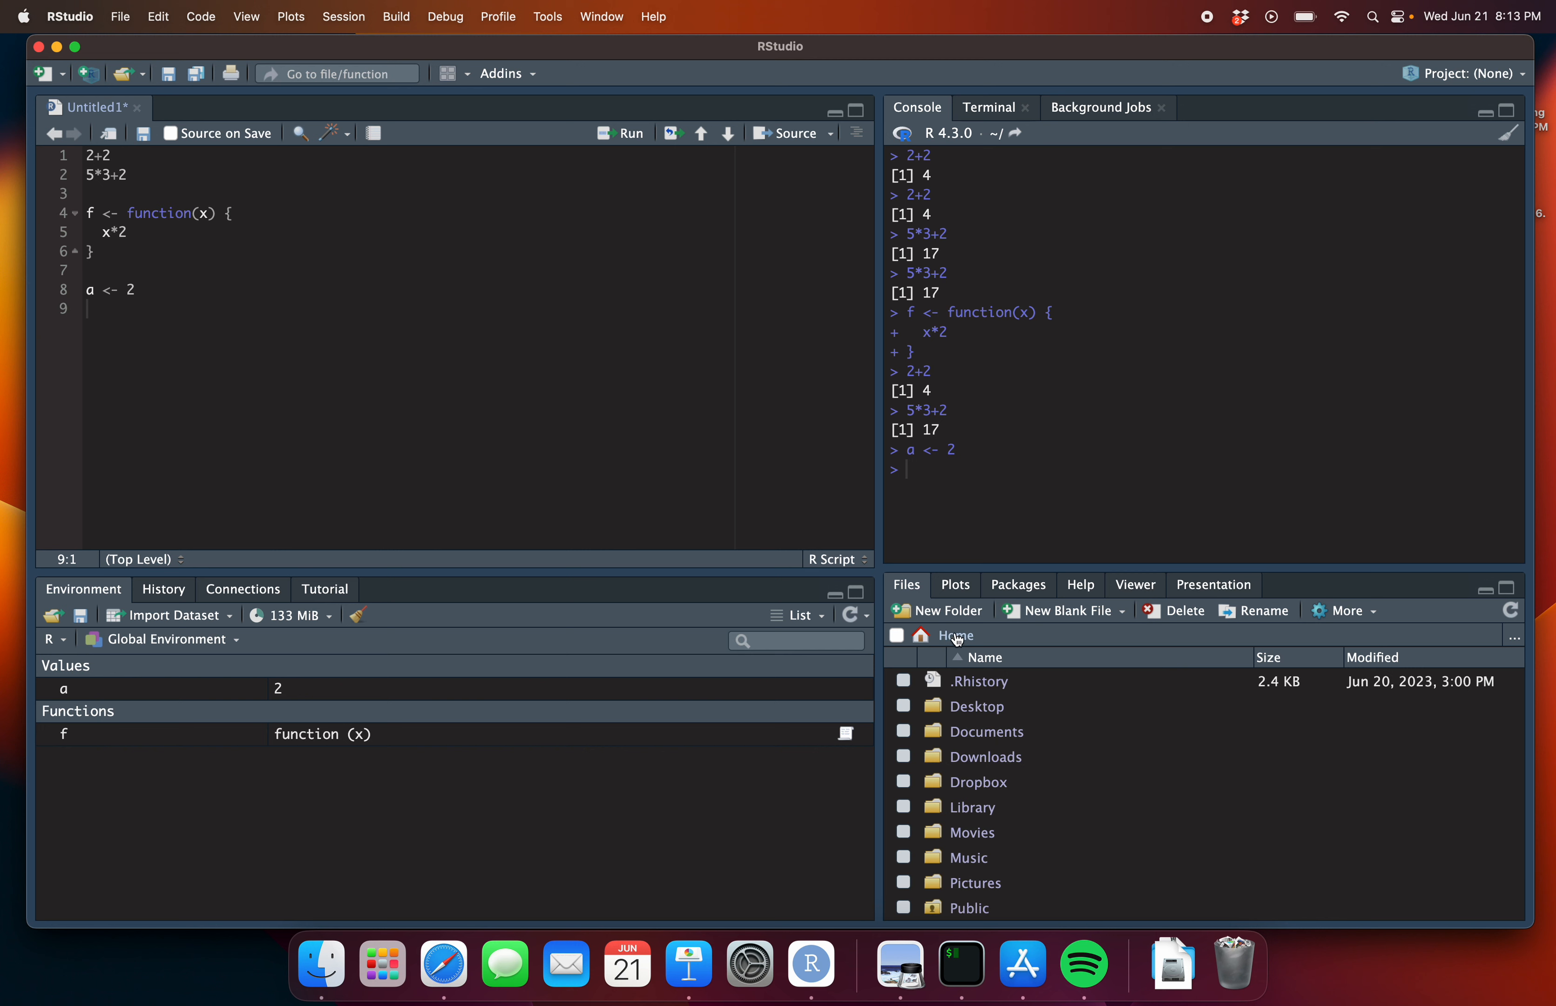
Browse the Documents and Desktop folders, allowing access to the Documents files, and return to the home folder
click(985, 735)
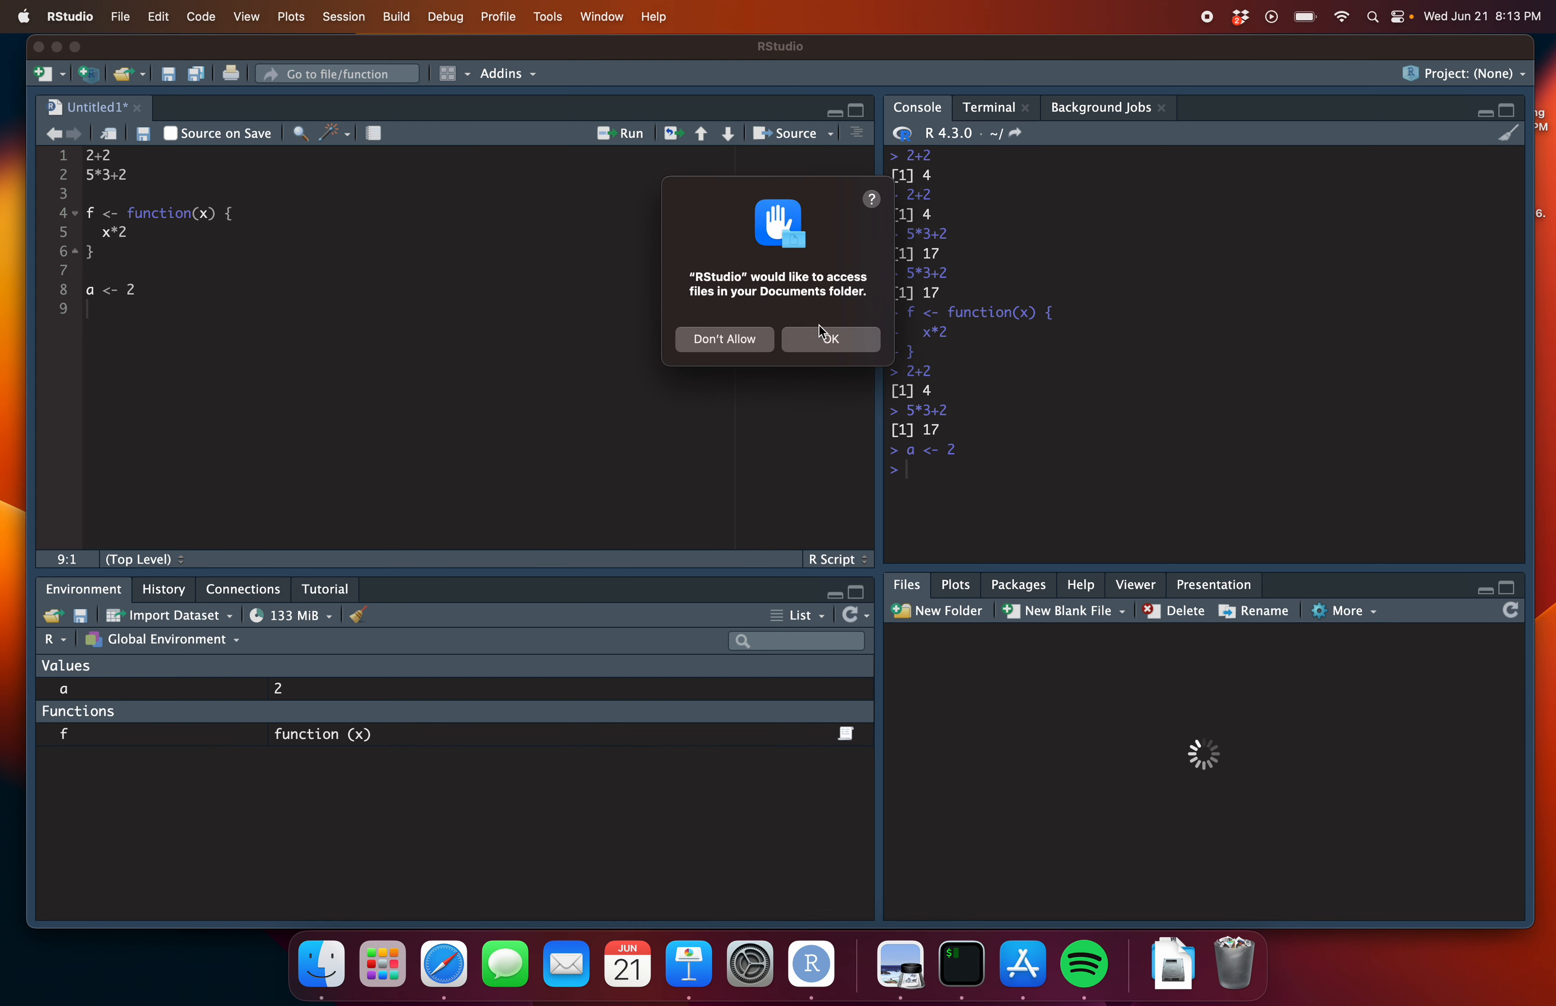
click(828, 339)
click(957, 692)
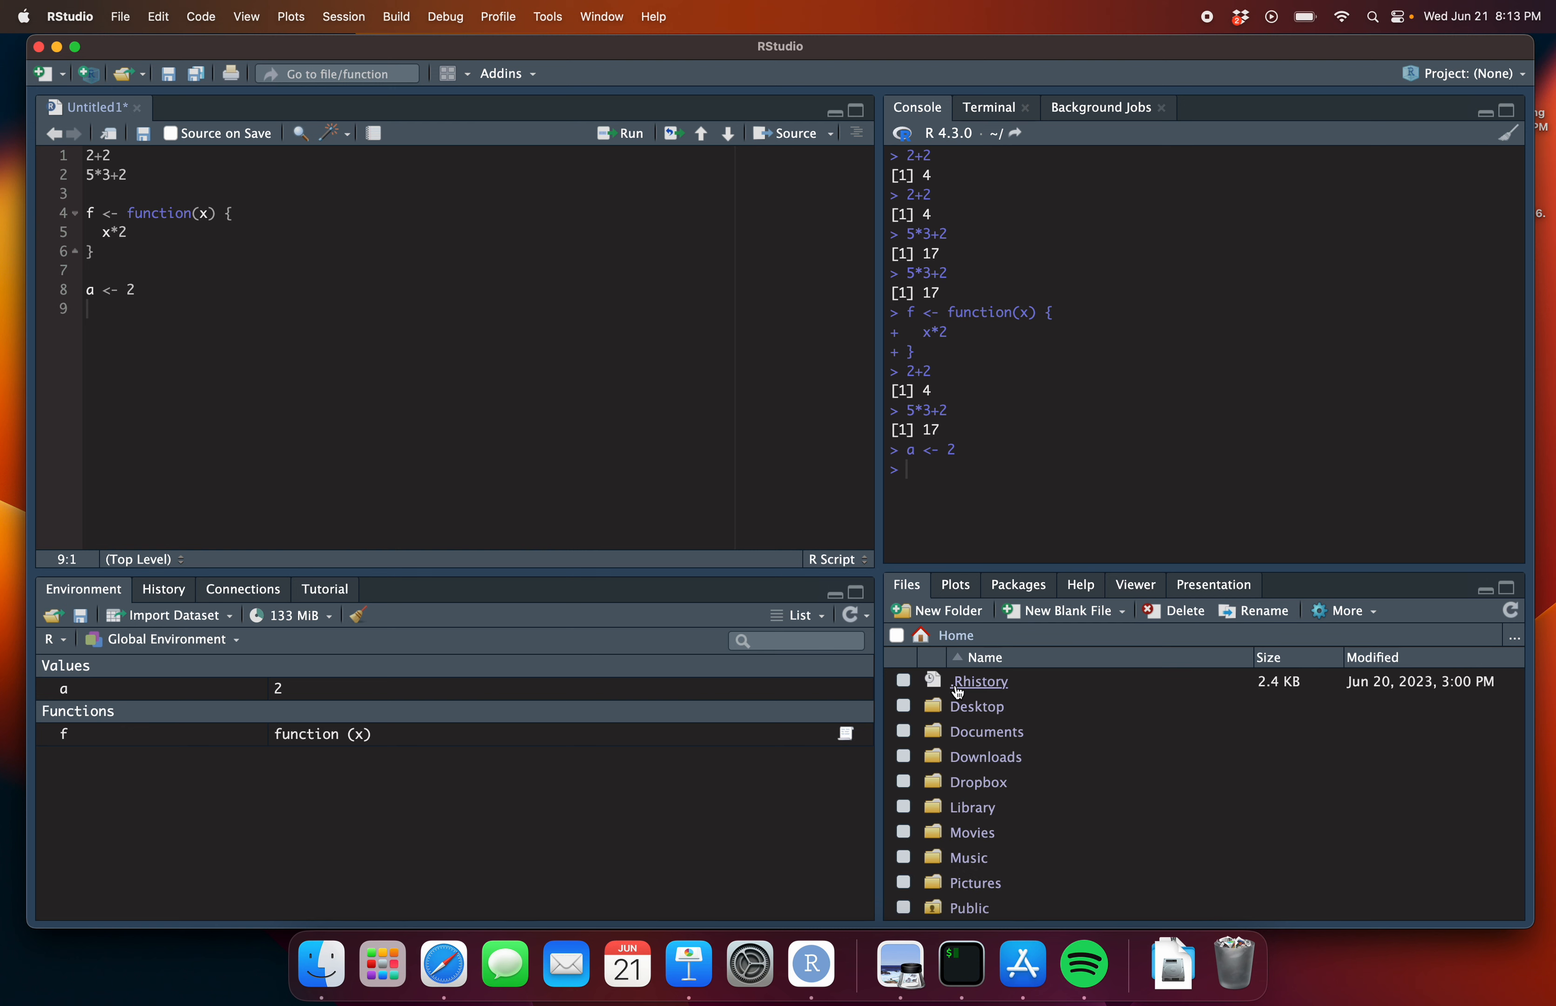
click(983, 718)
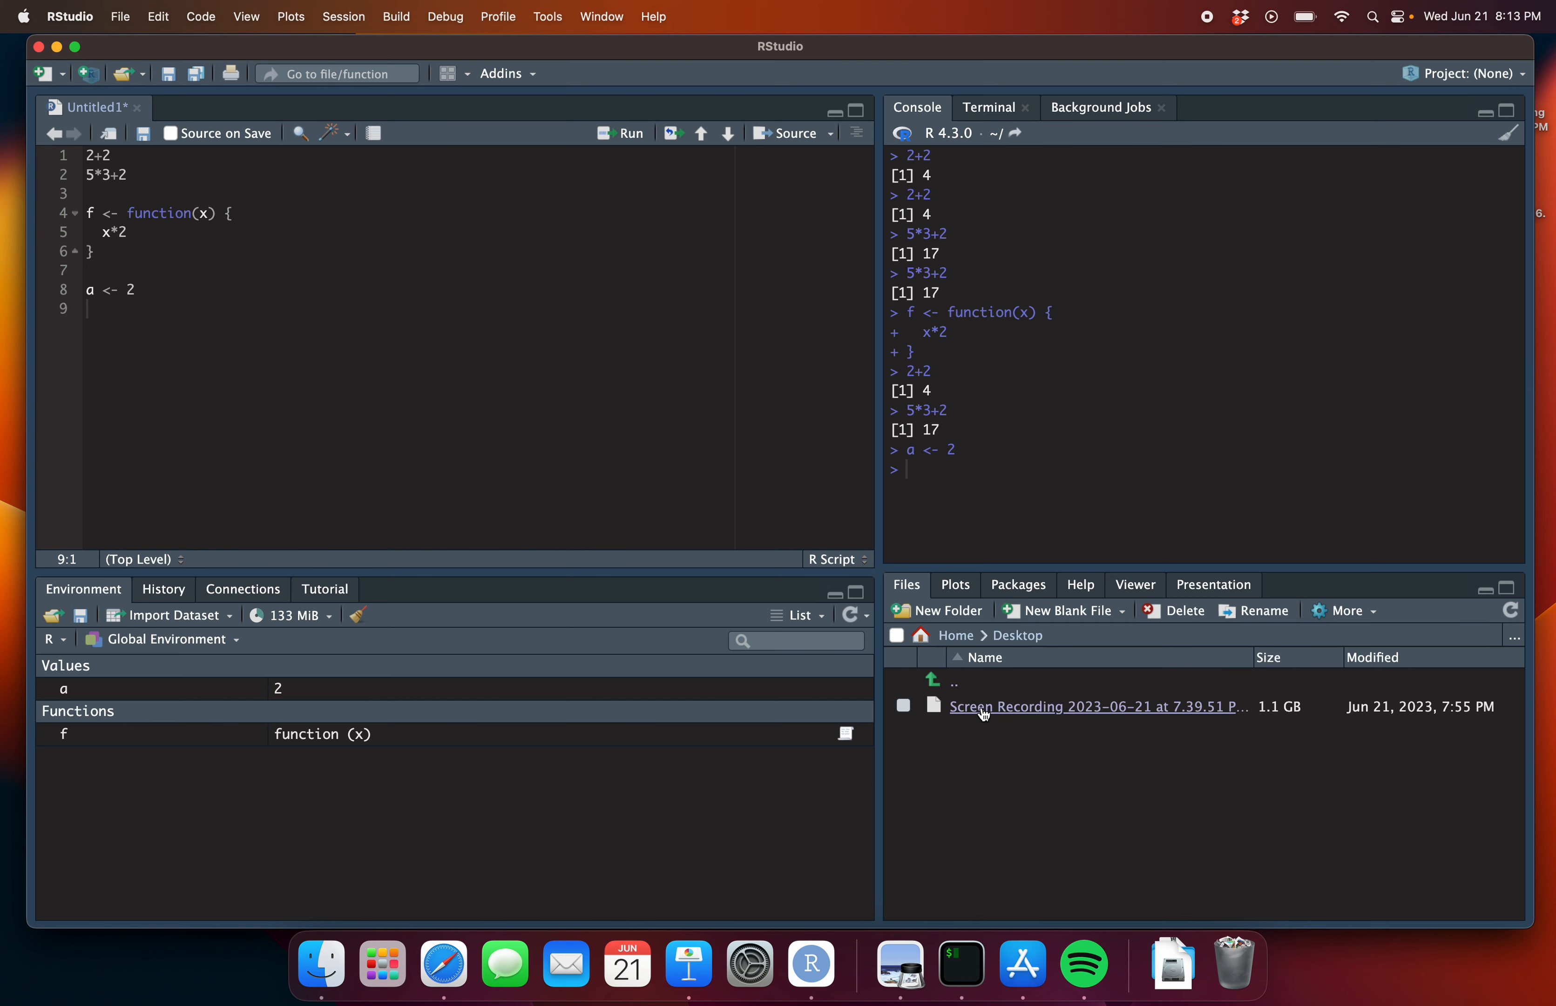
click(956, 682)
Browse the Downloads folder, allowing access to its files, and return to the home folder listing
click(993, 761)
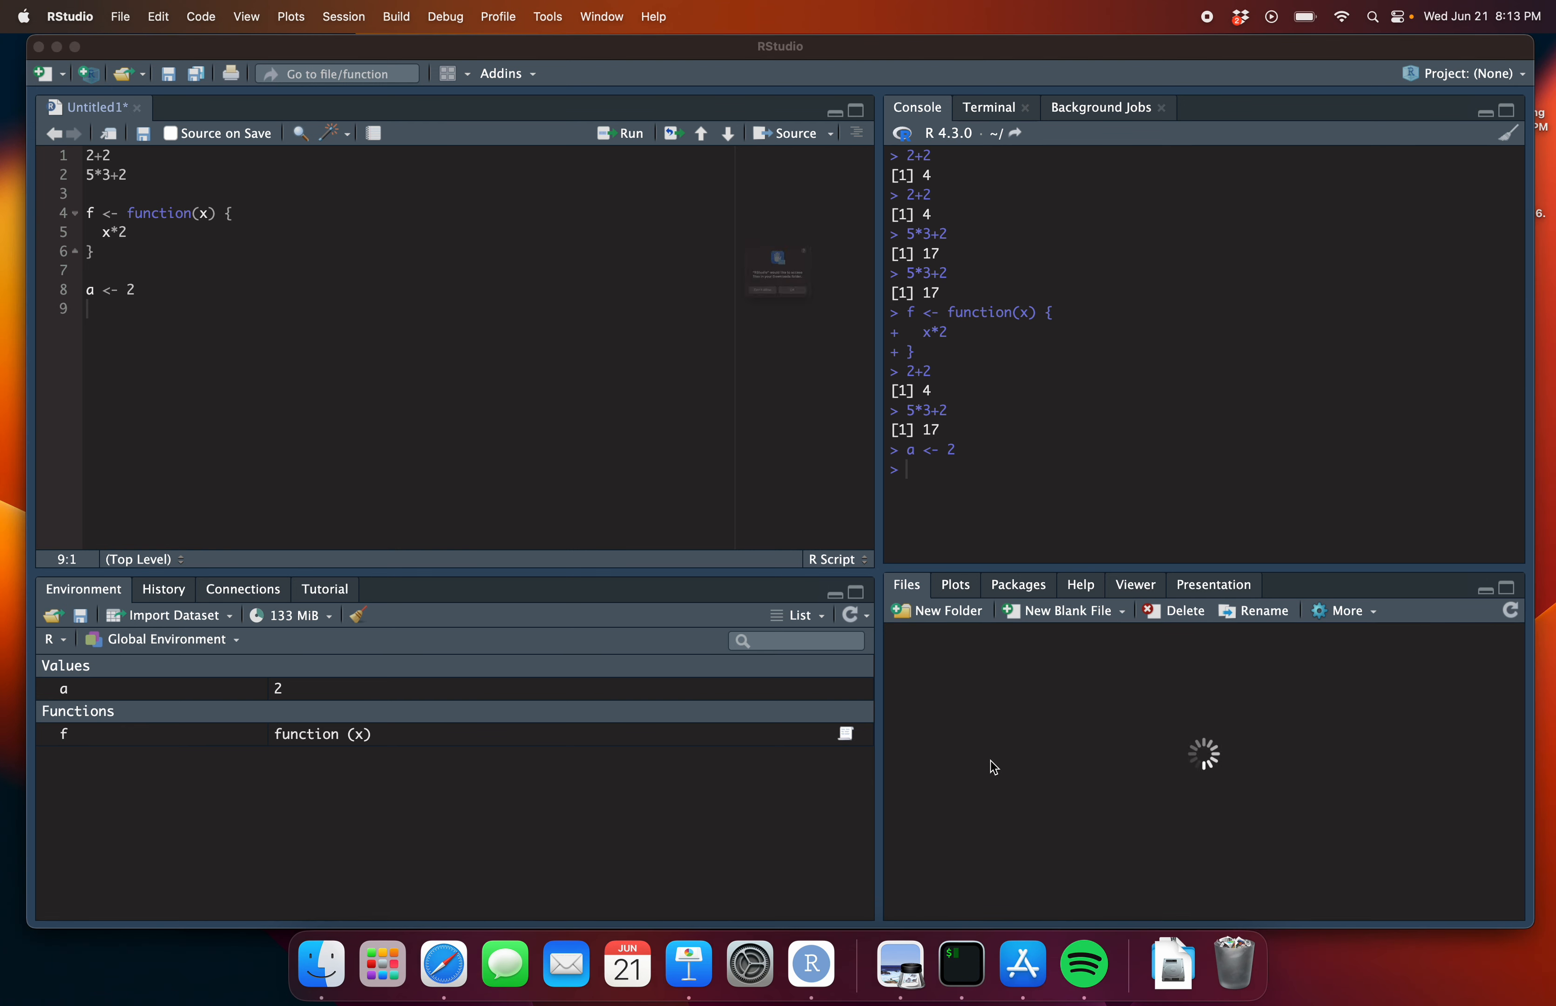
click(829, 339)
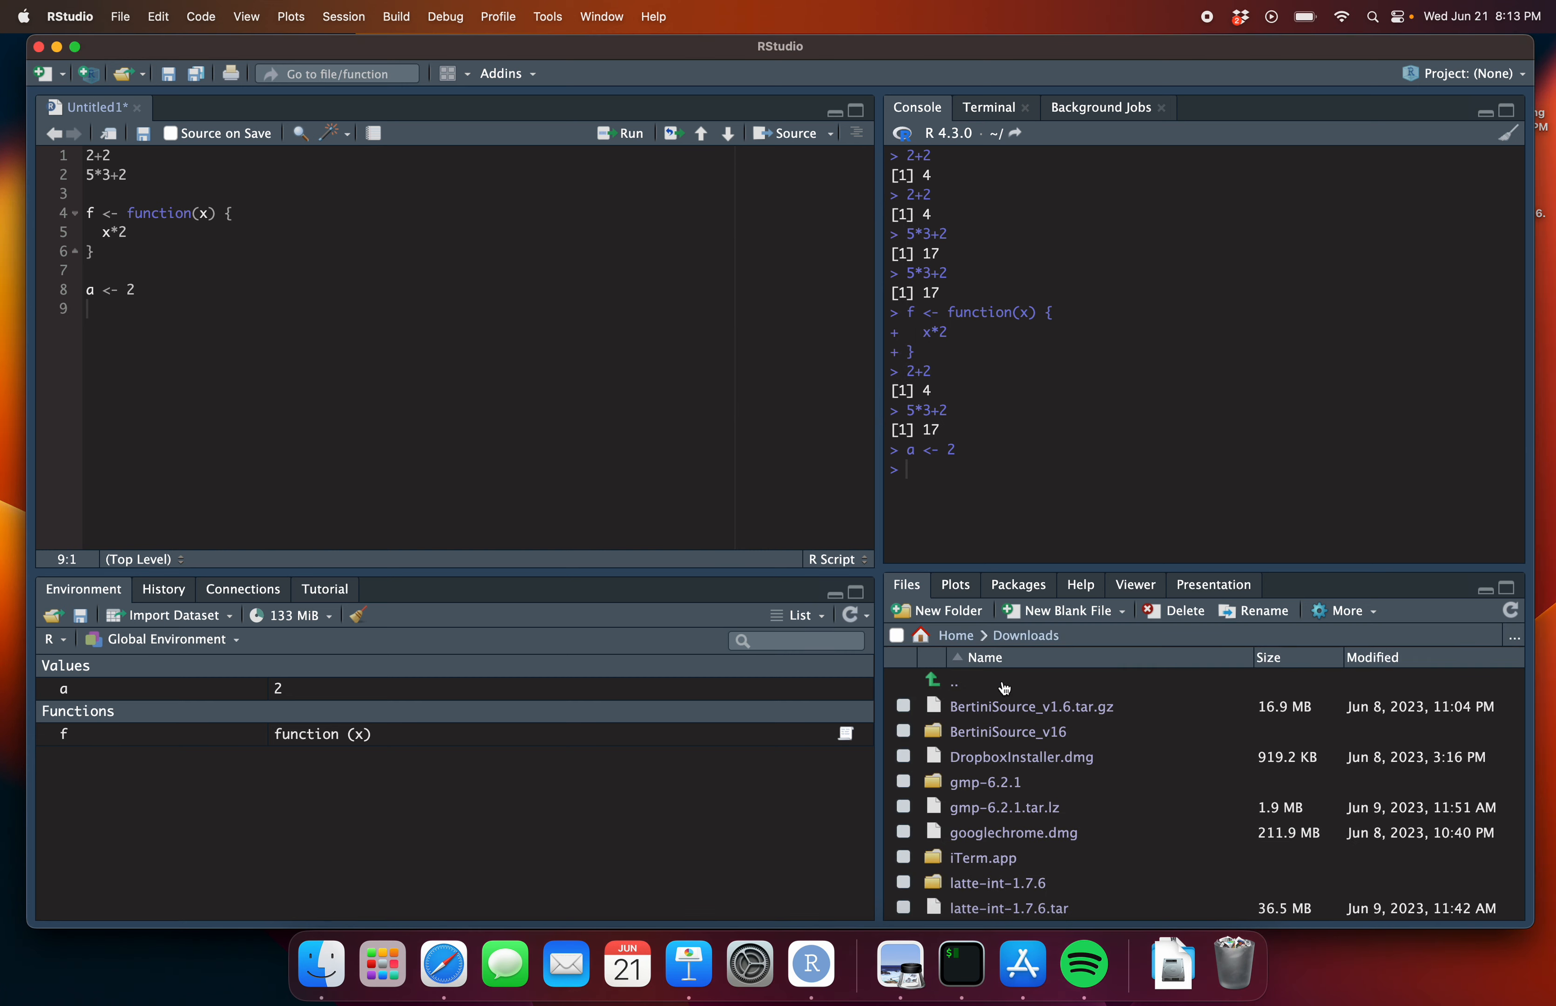
click(950, 684)
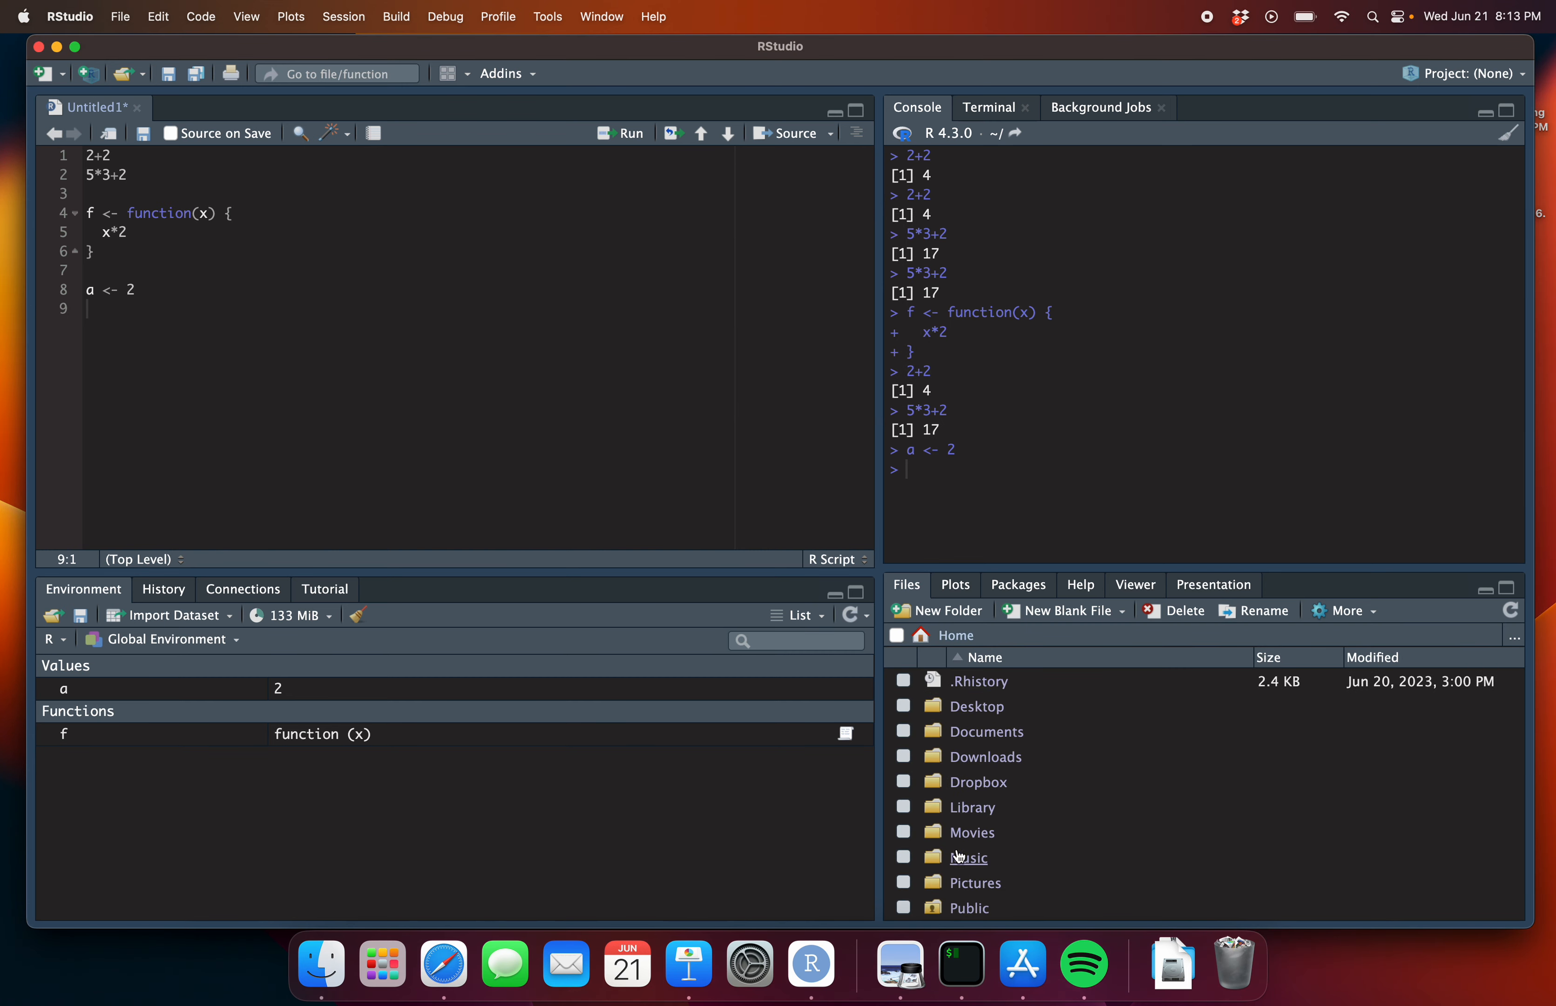
scroll(998, 886, down, 1)
scroll(993, 886, up, 1)
Show the plots pane, minimize it and restore it to its previous size
click(956, 585)
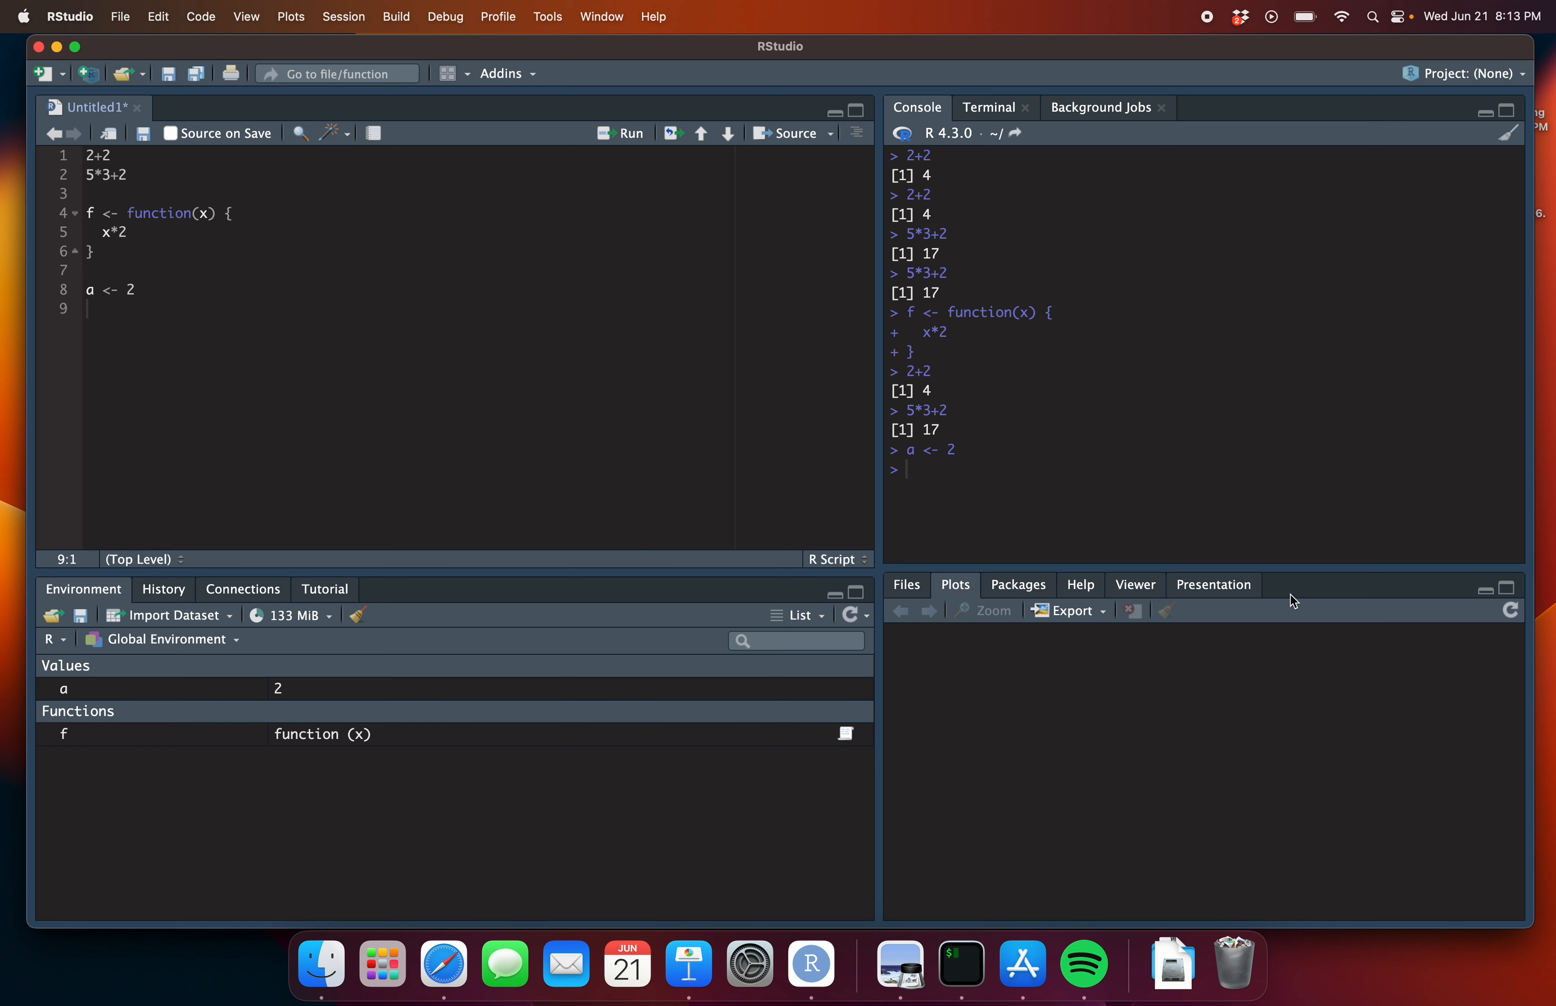
click(1485, 593)
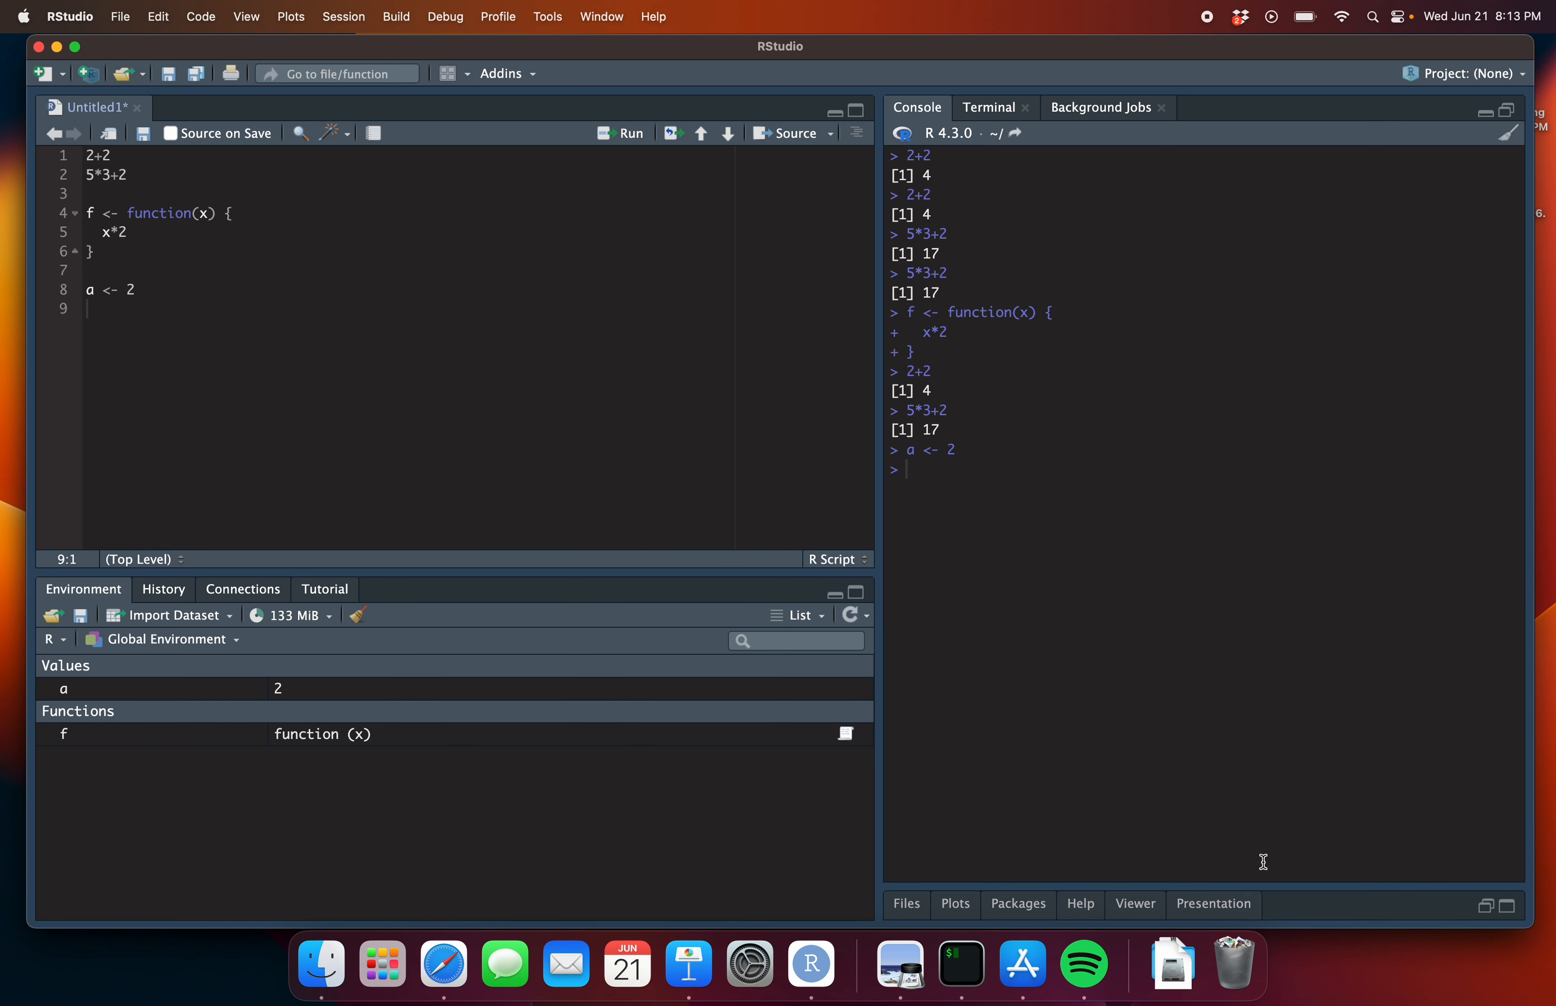
click(1488, 906)
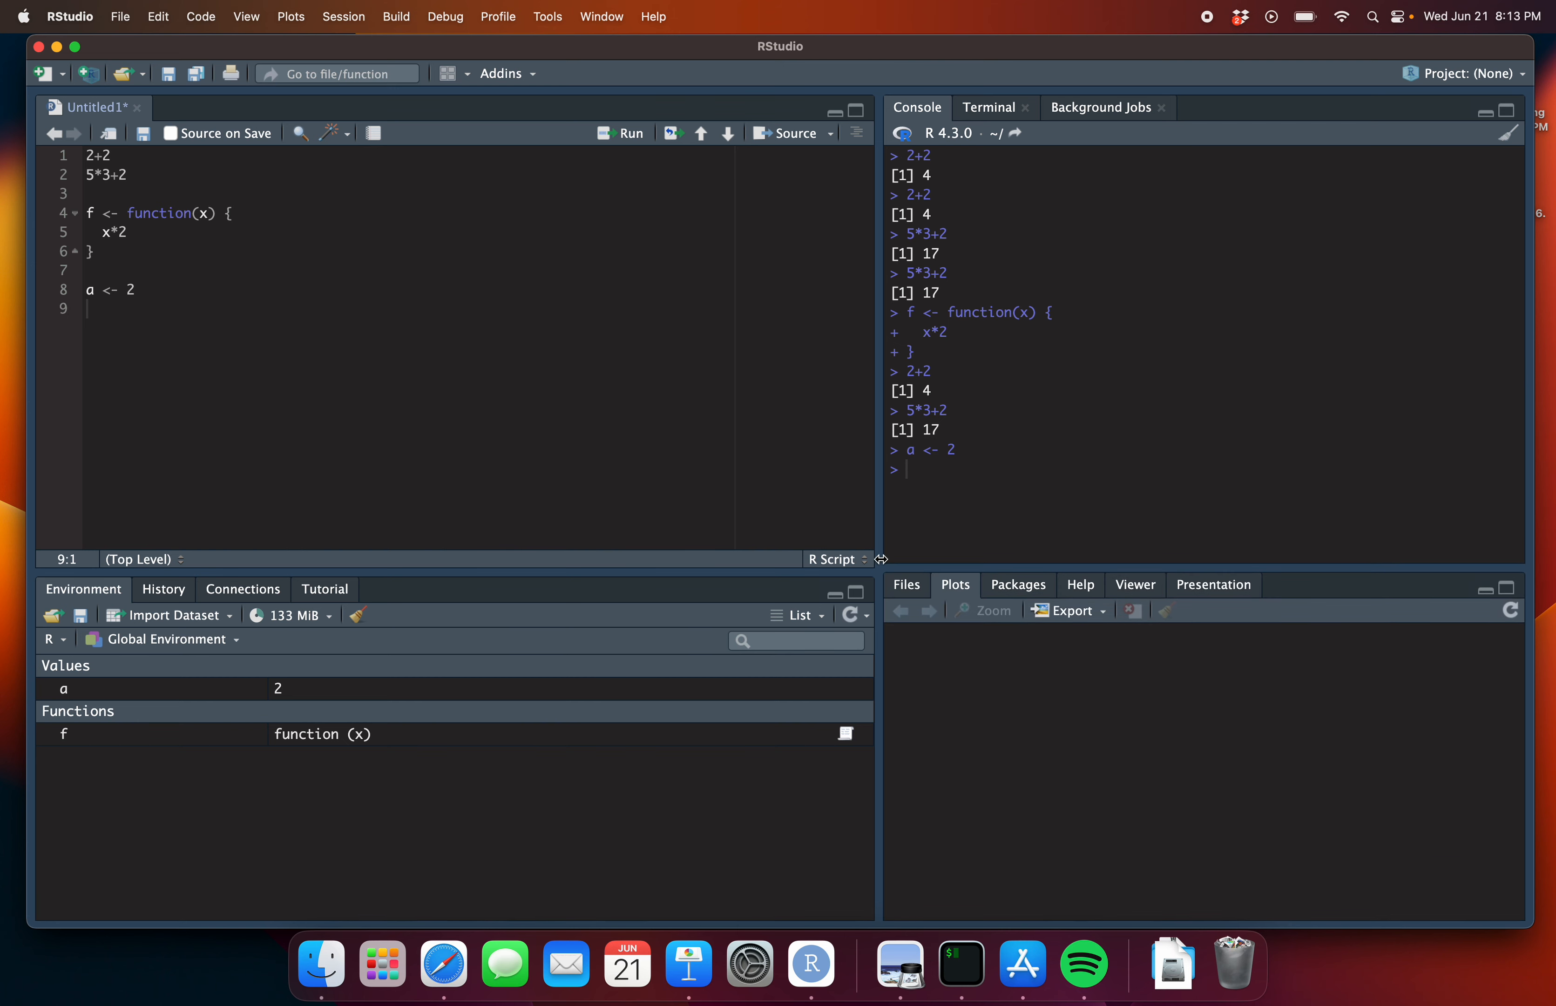
Enlarge the plots pane by widening the console and plots column and shrinking the console's height
drag(883, 563, 557, 564)
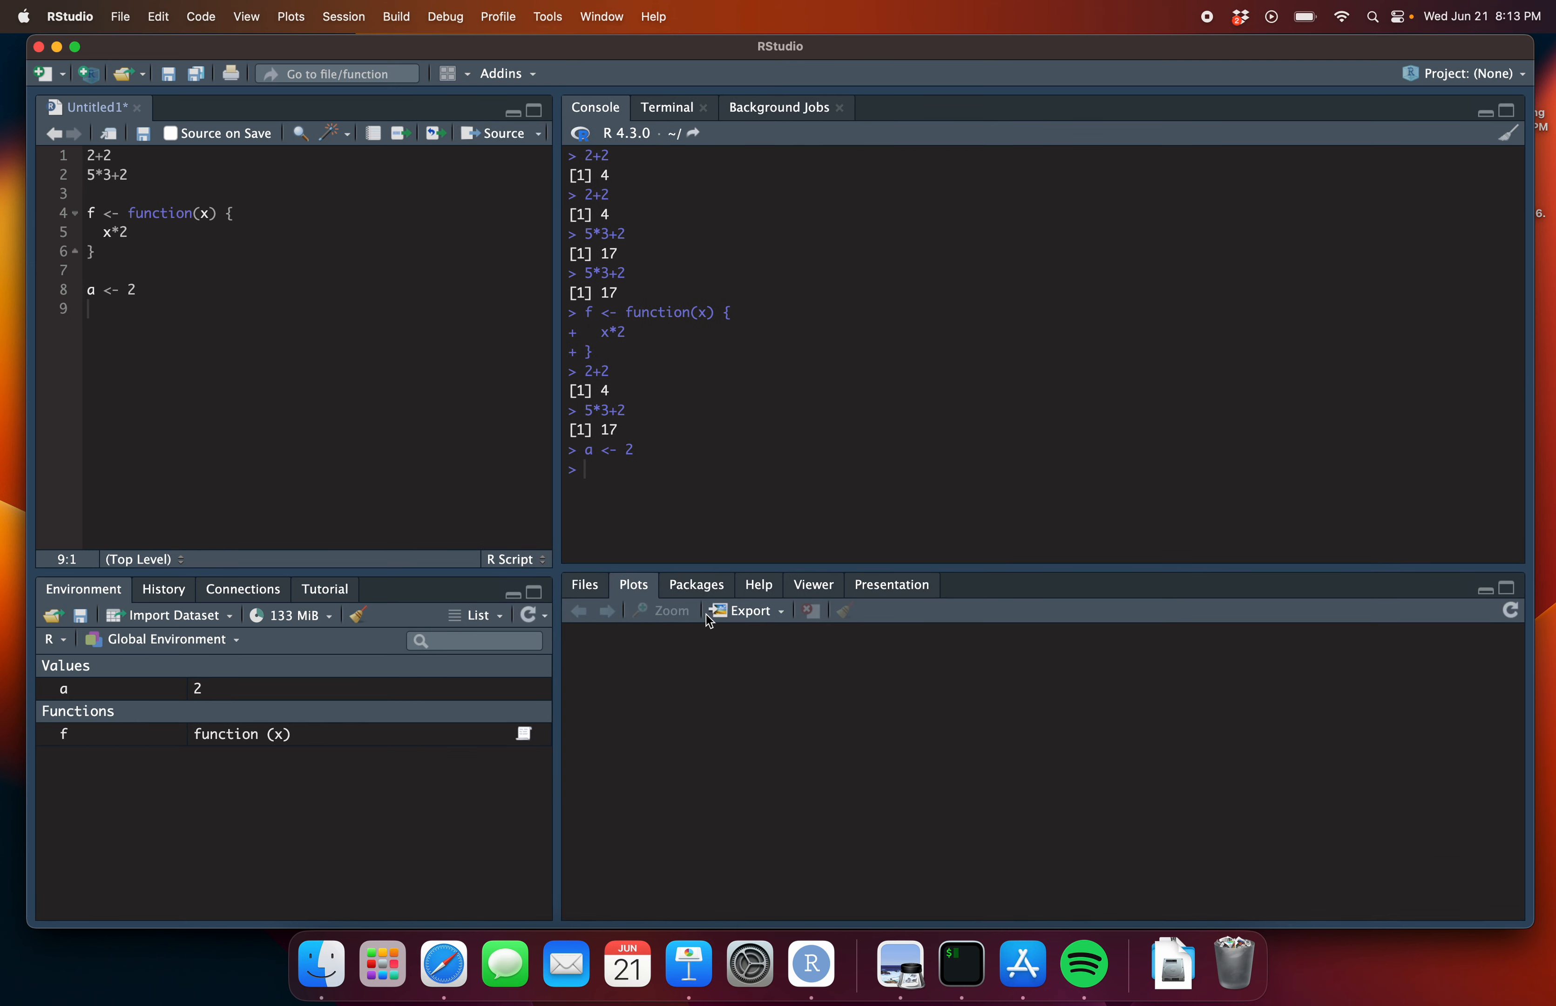
drag(721, 569, 713, 363)
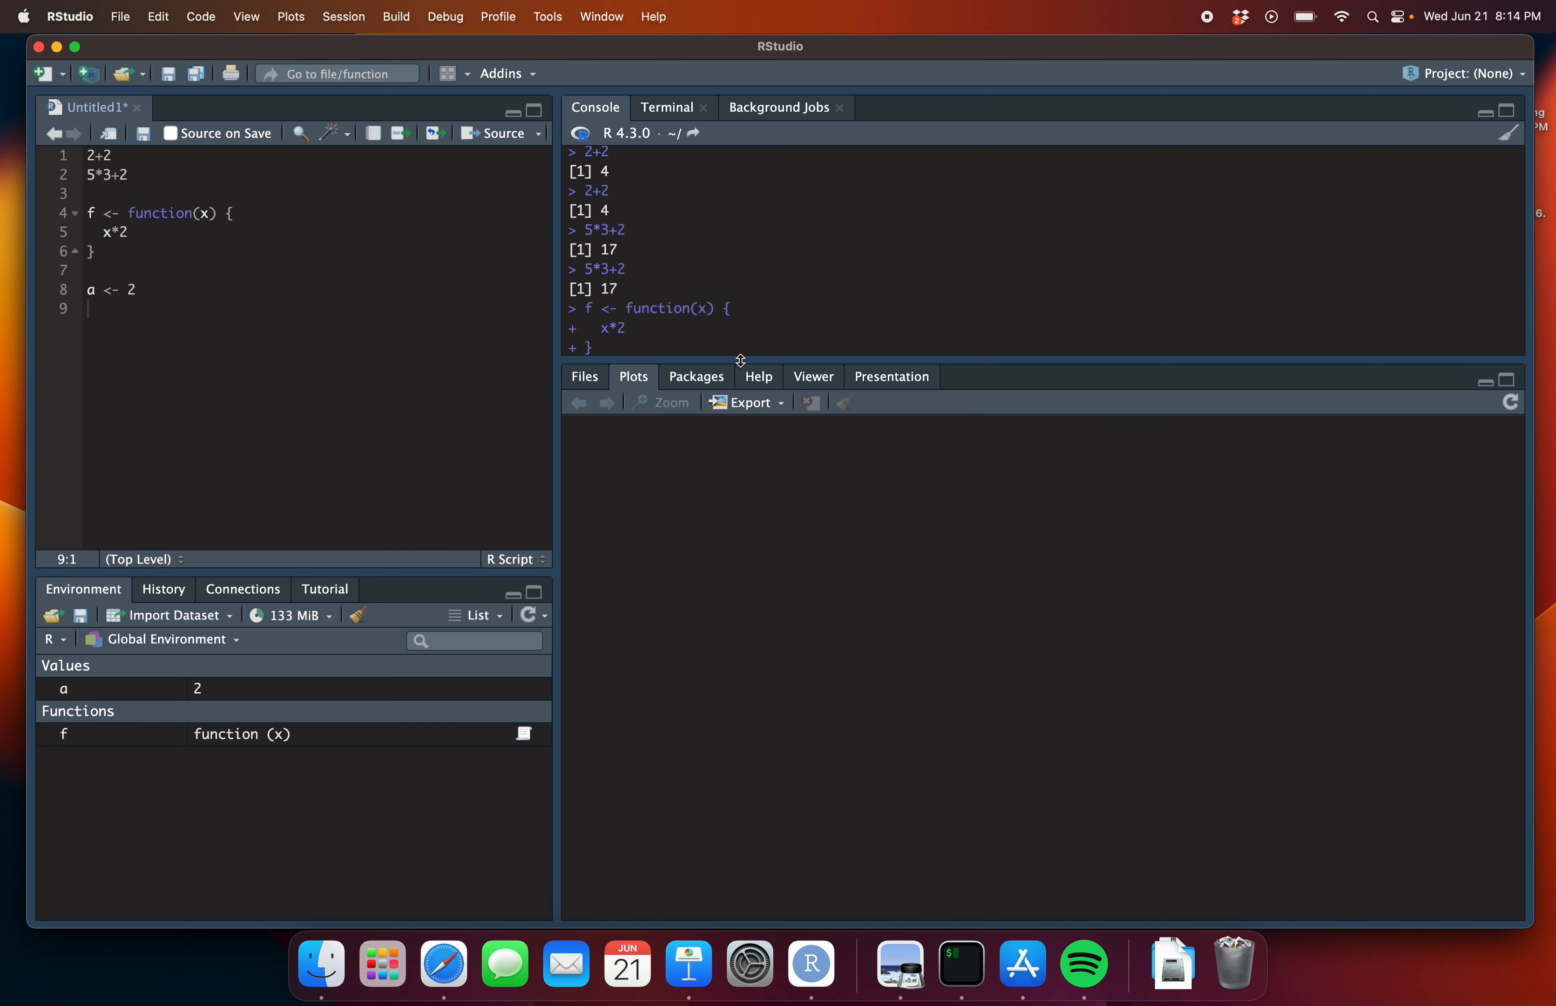
drag(741, 360, 810, 380)
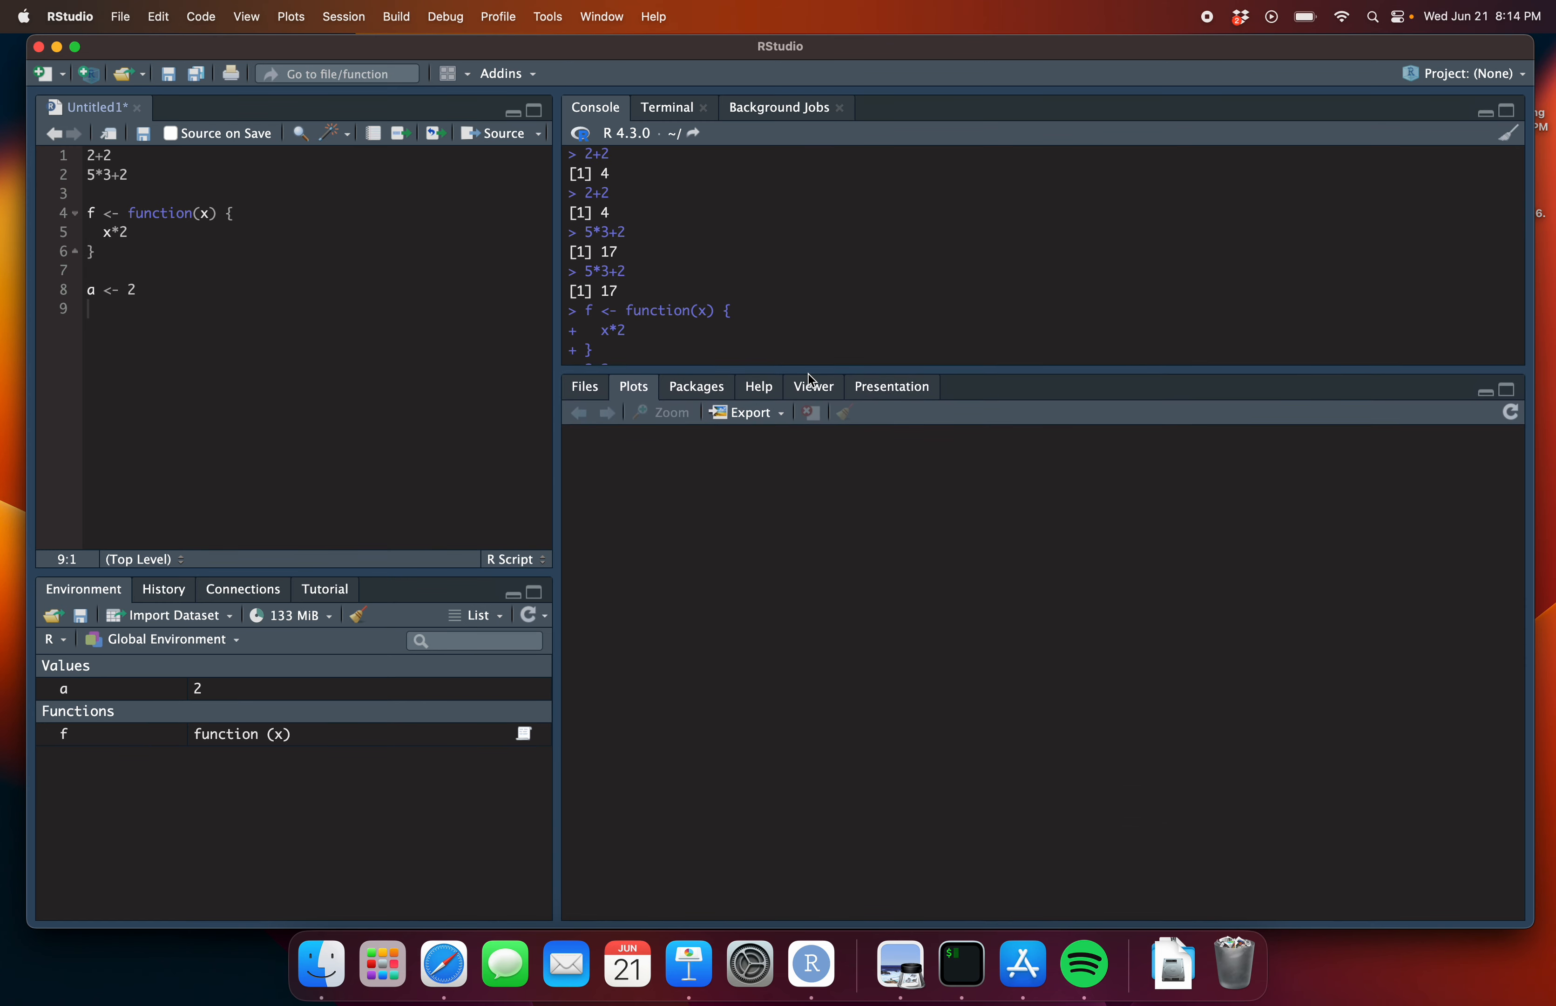
Look through the list of installed packages with their descriptions and versions
click(694, 393)
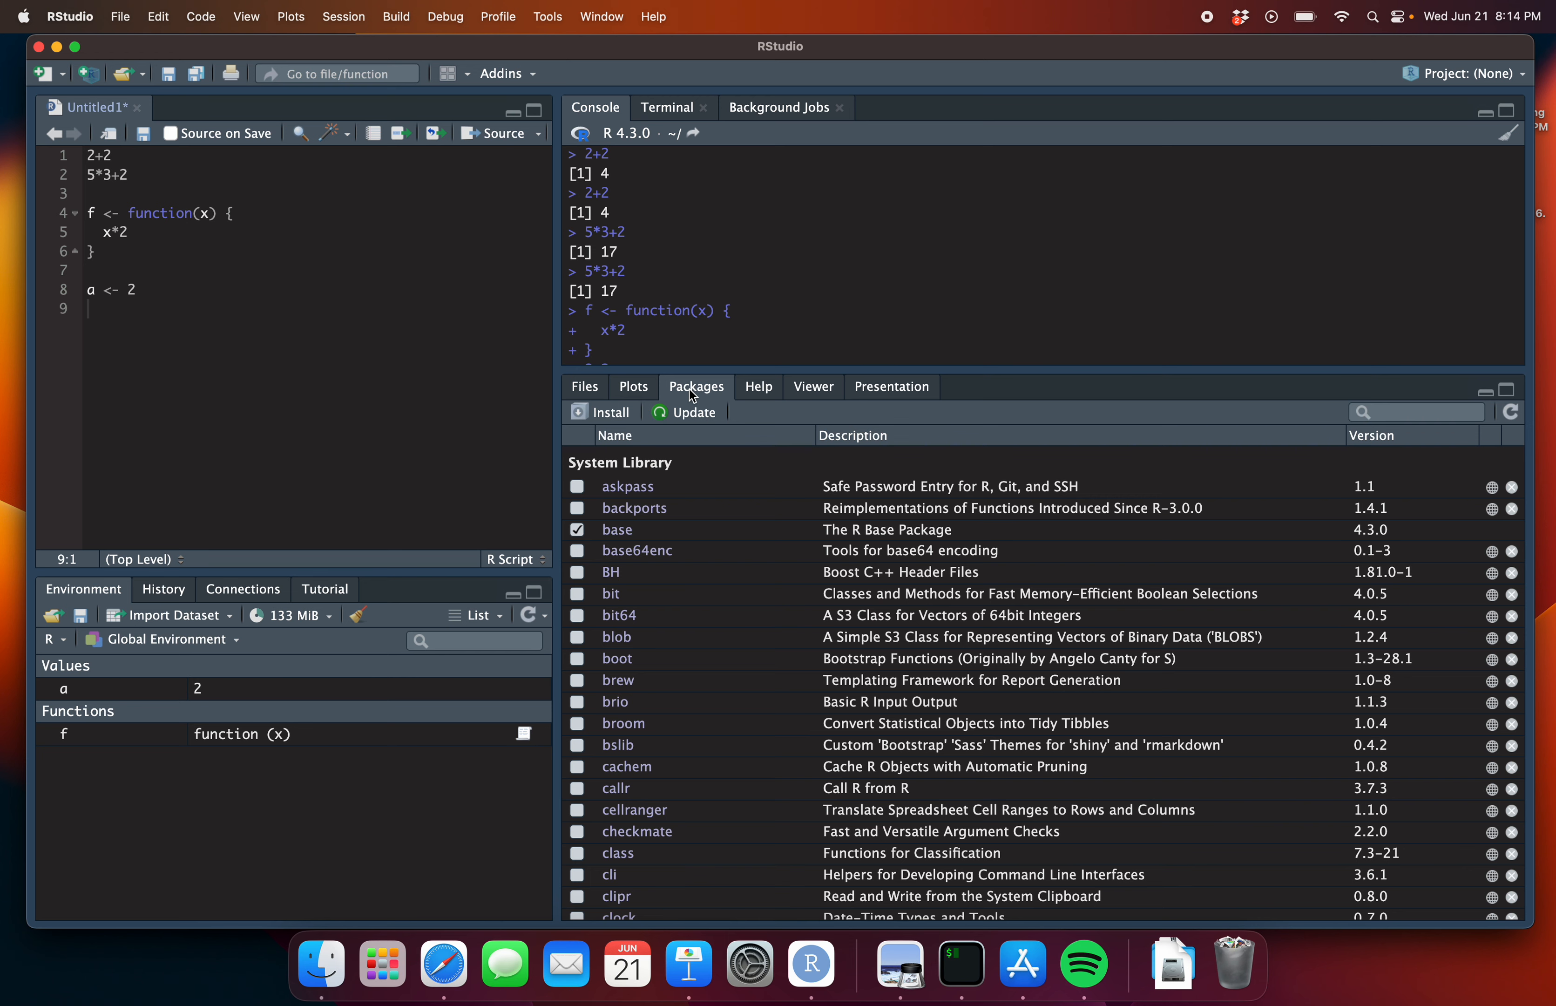
scroll(735, 647, down, 5)
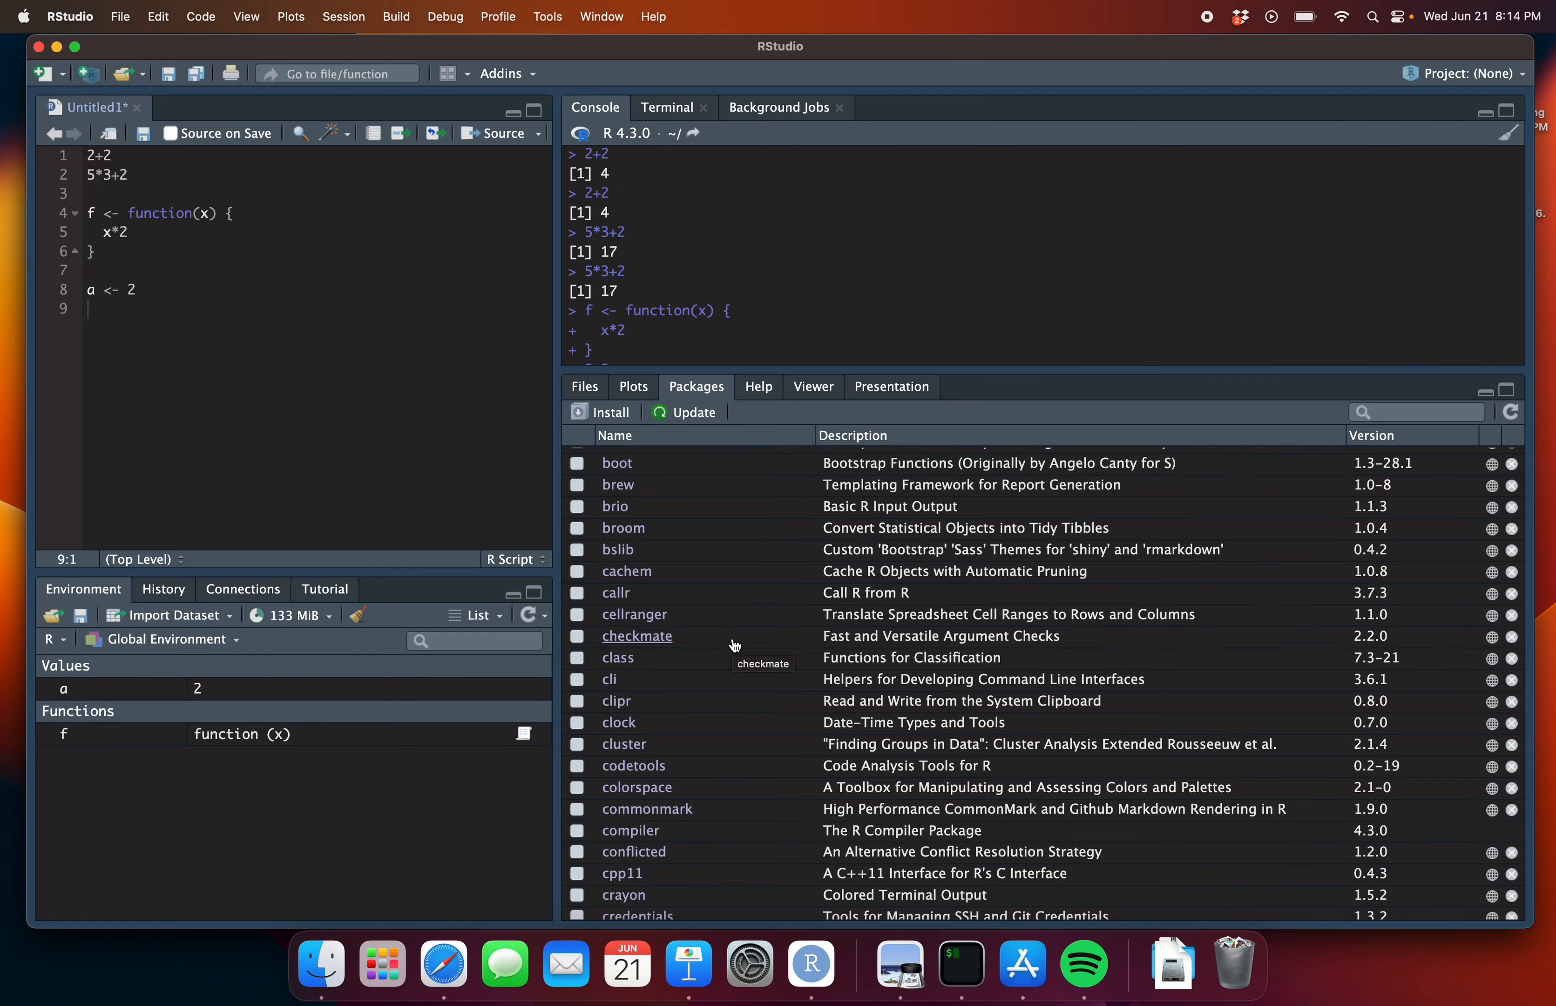
scroll(735, 646, down, 6)
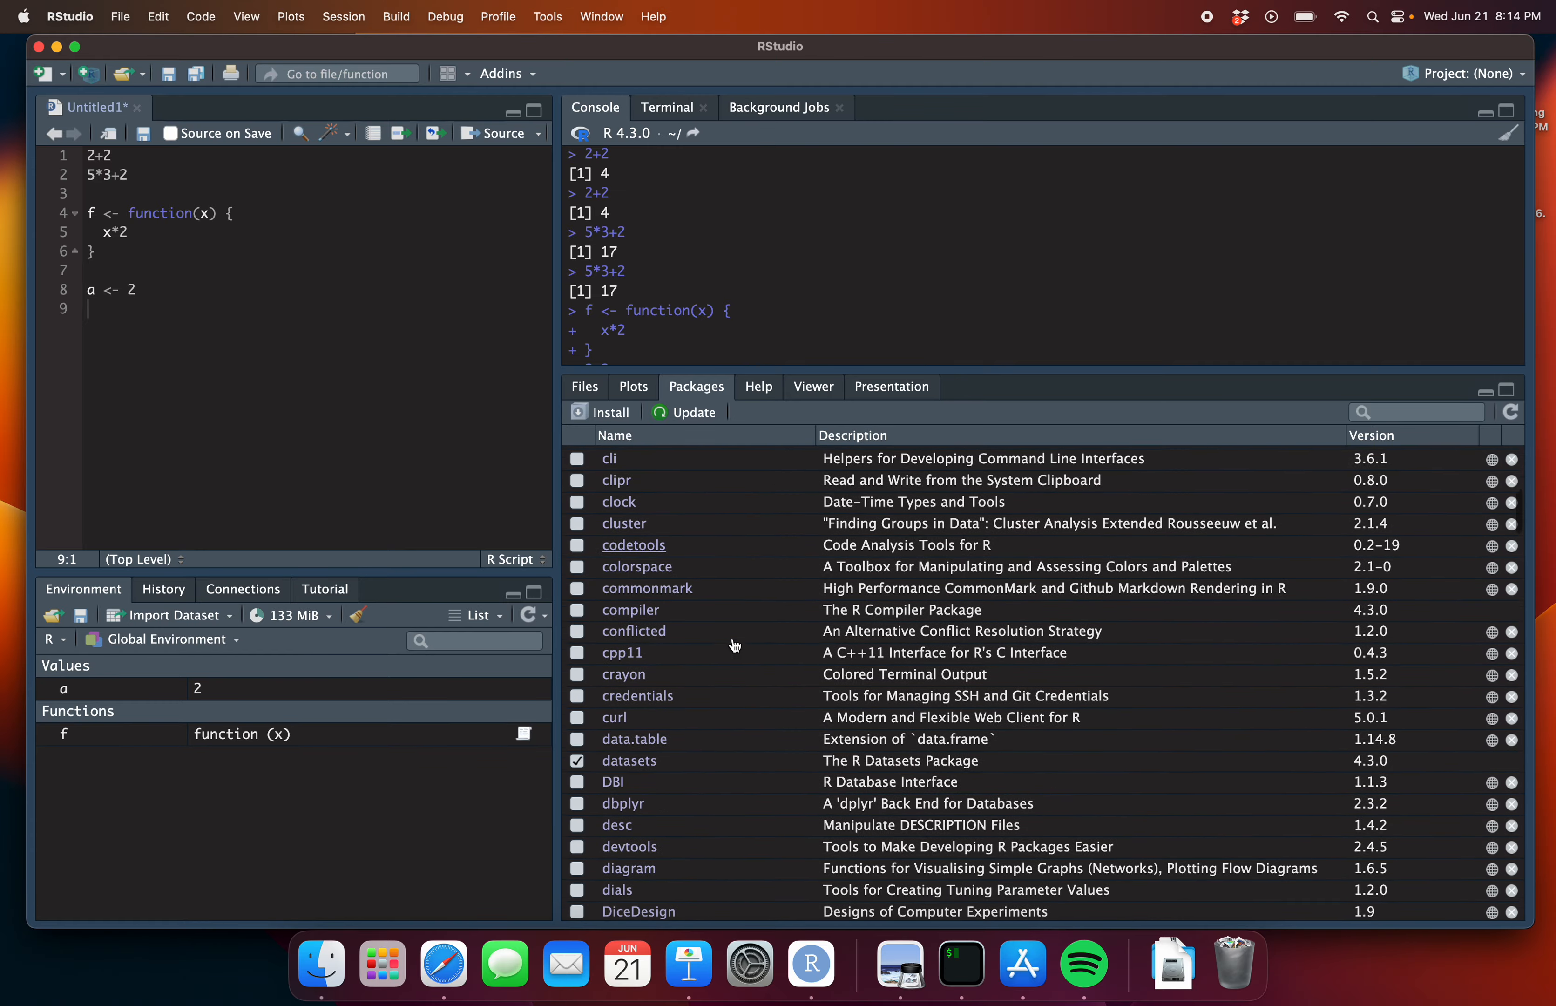
scroll(735, 647, down, 20)
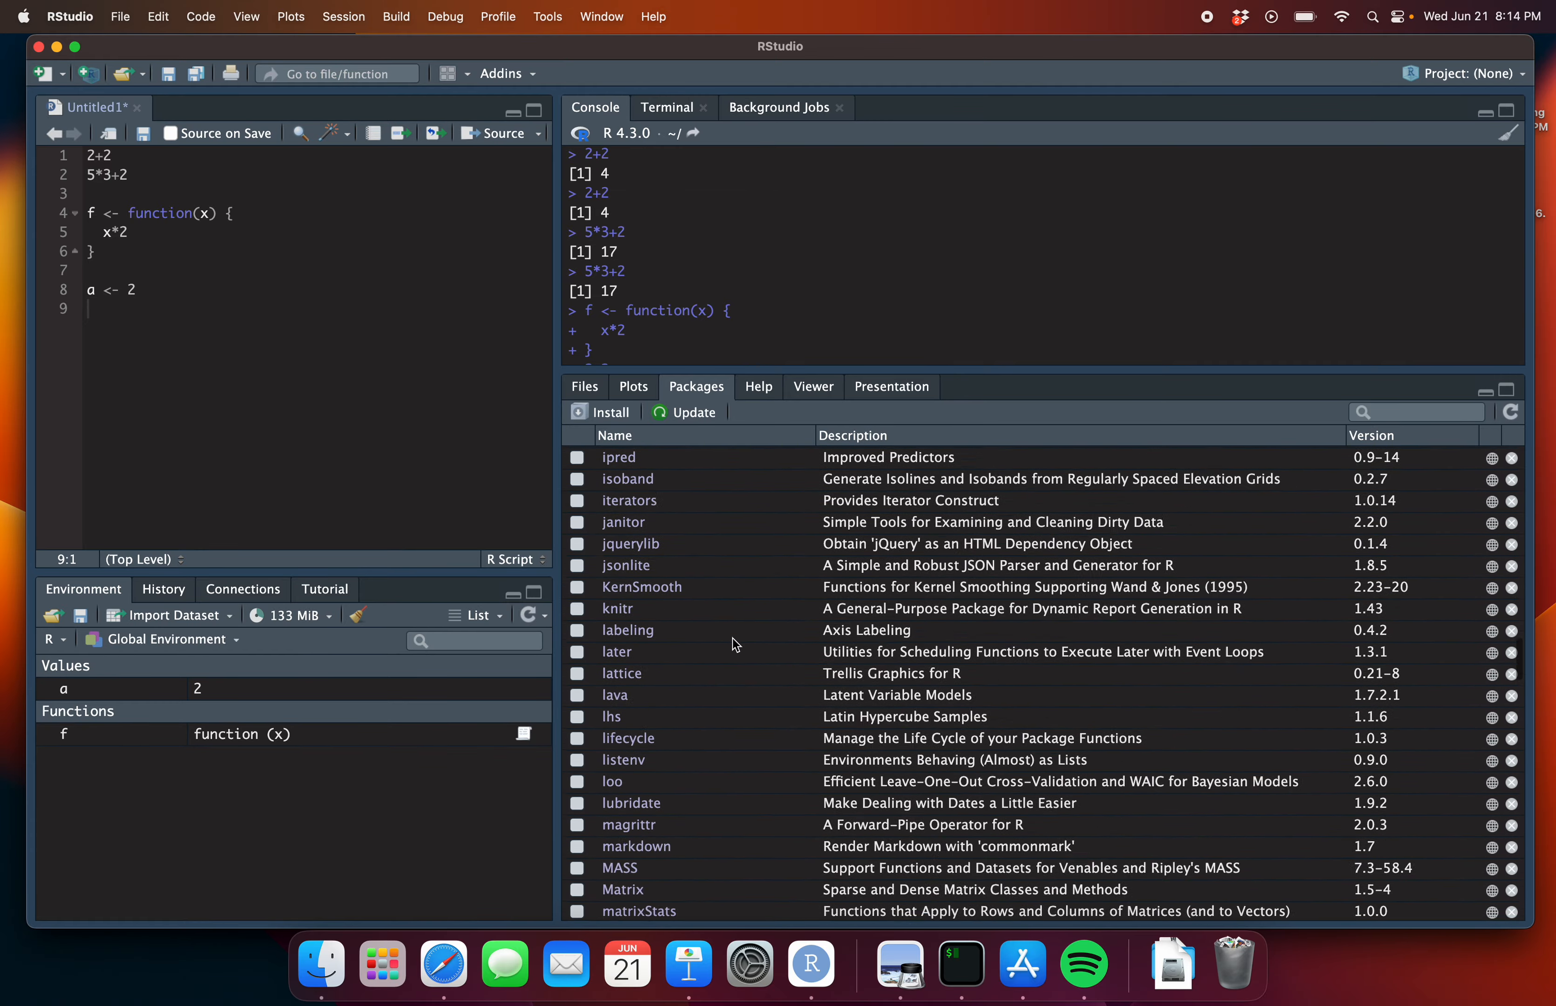
scroll(735, 646, up, 20)
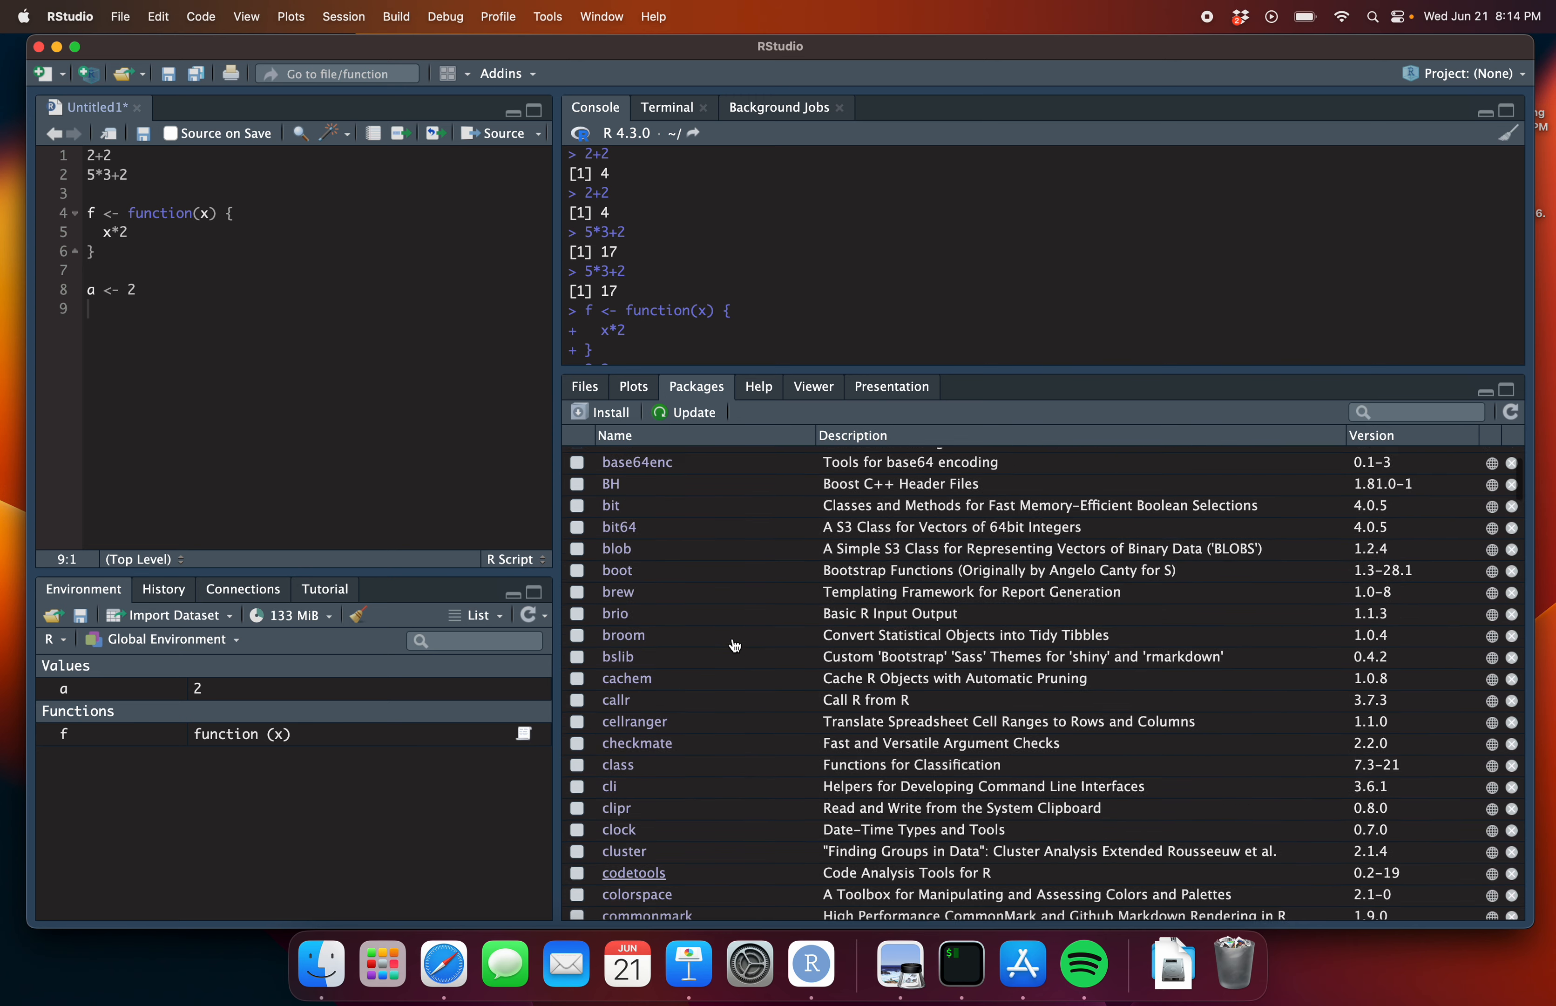
Show the help home page and make the console pane above it taller
click(759, 393)
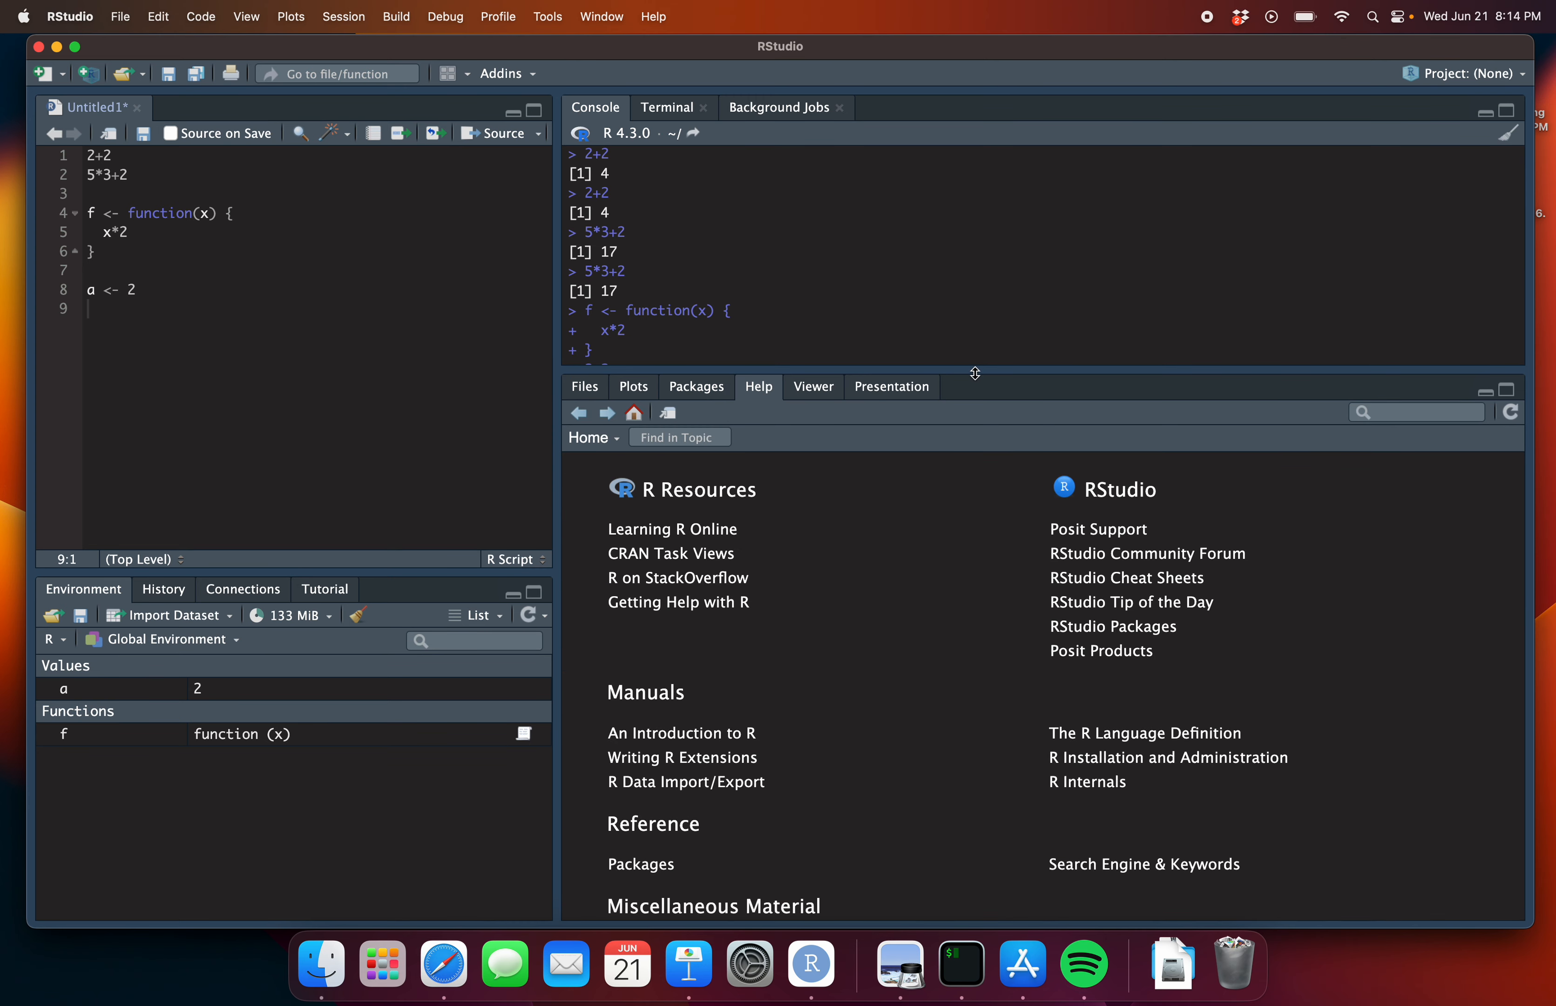
drag(973, 371, 976, 463)
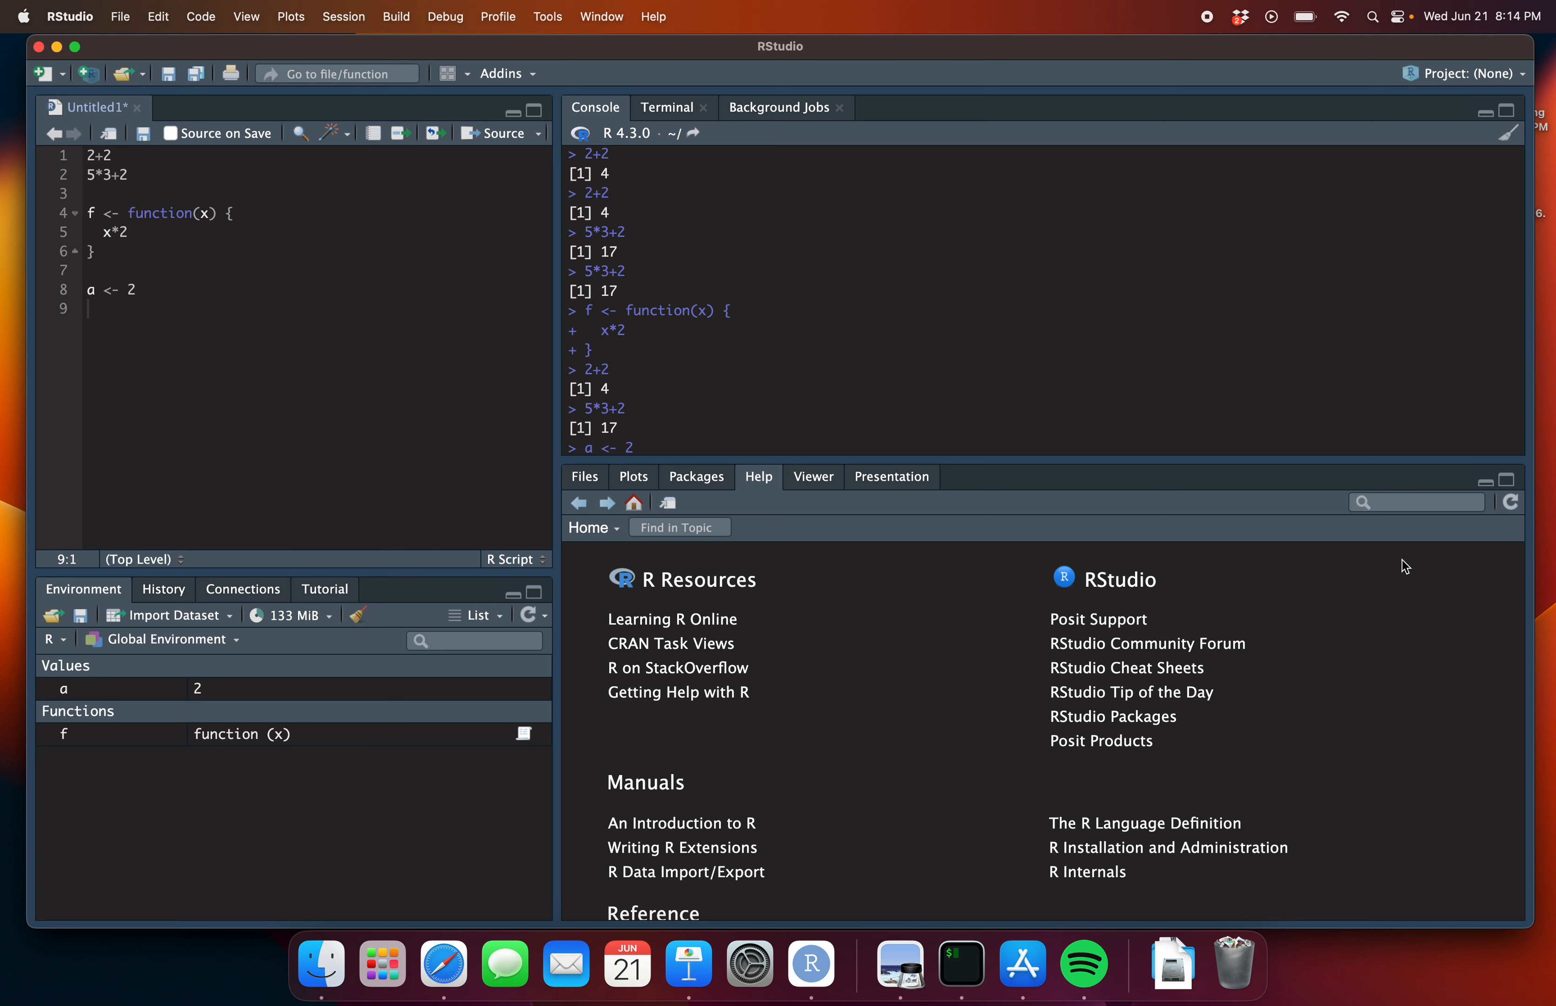
click(1423, 503)
text(groub)
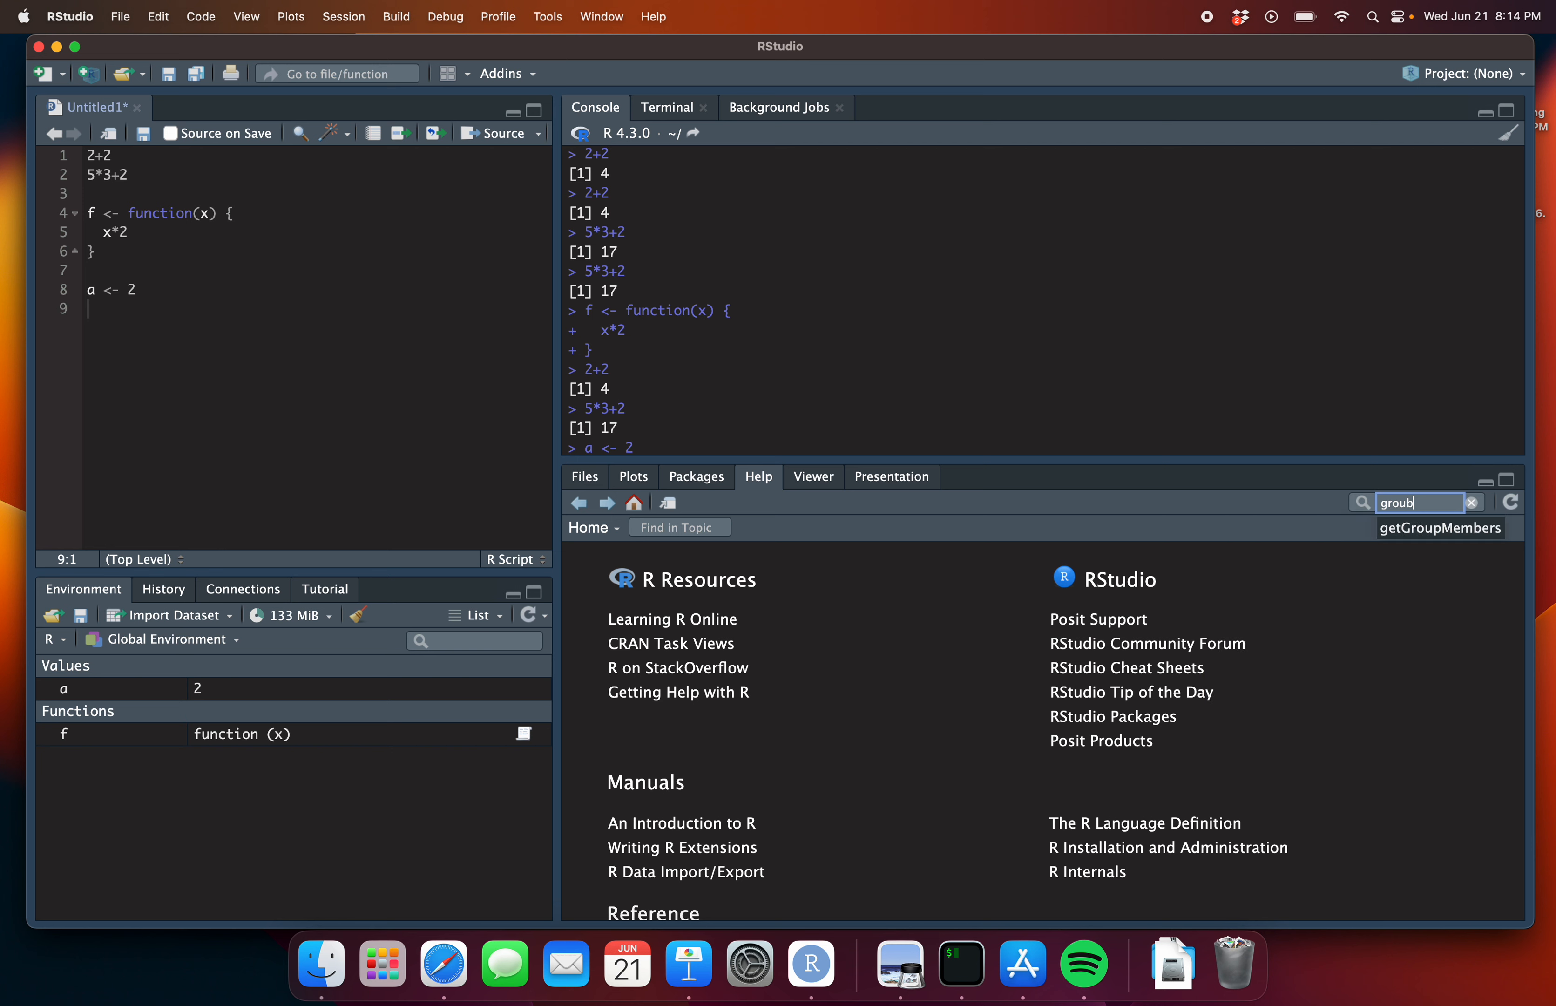
key(BackSpace)
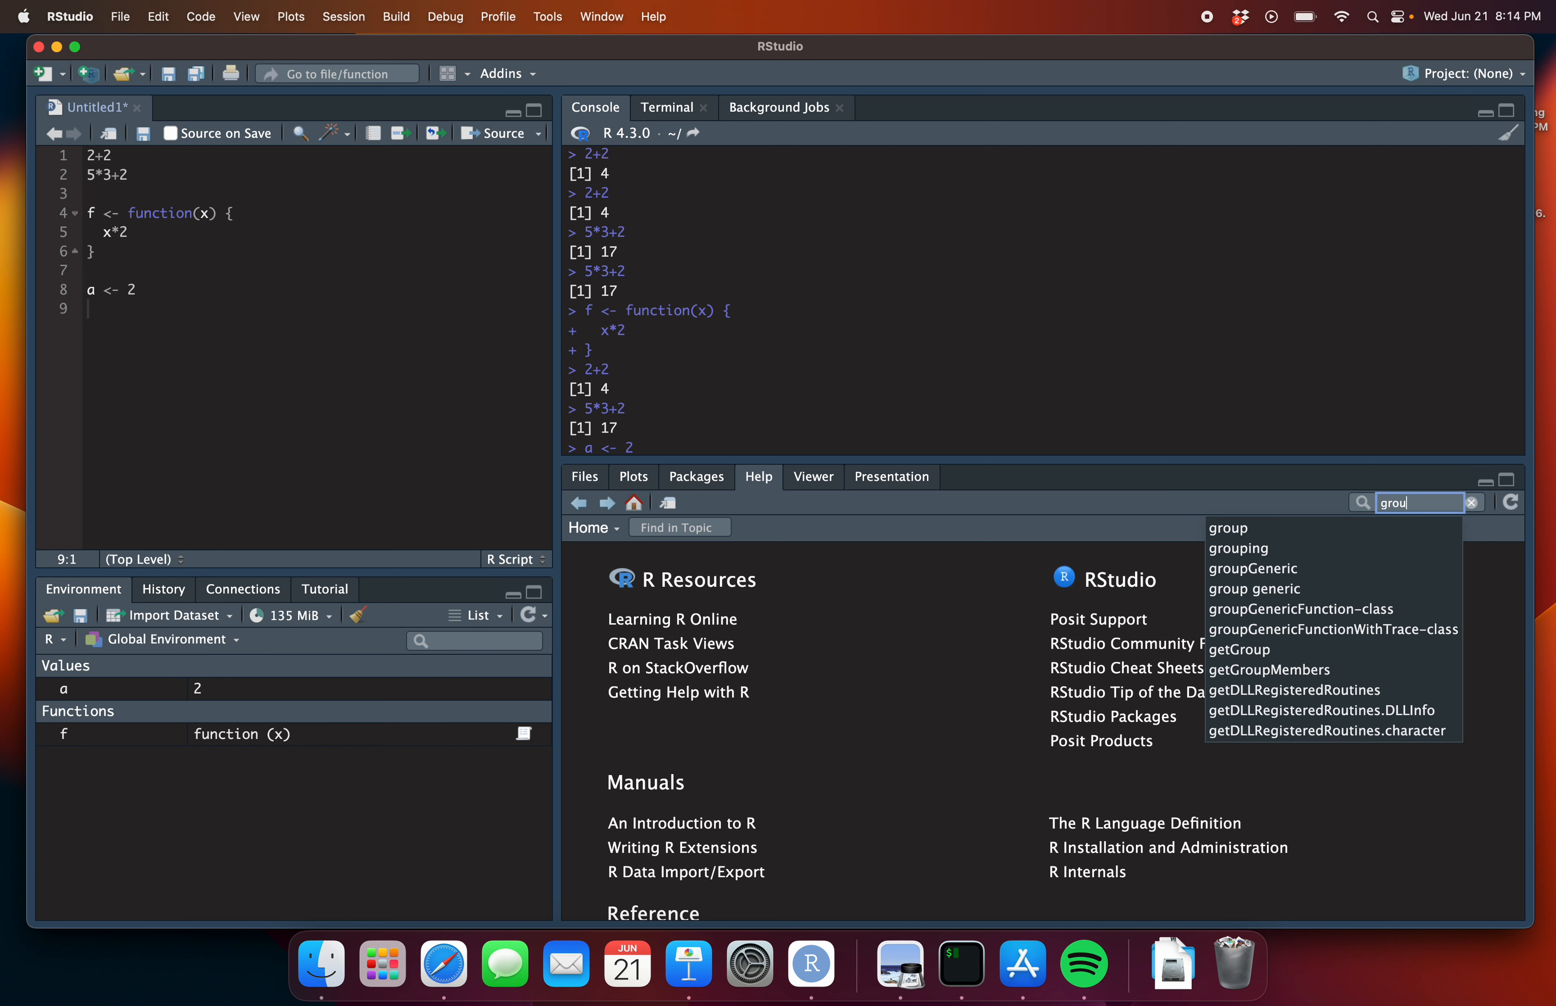
key(BackSpace)
key(BackSpace)
key(BackSpace)
key(BackSpace)
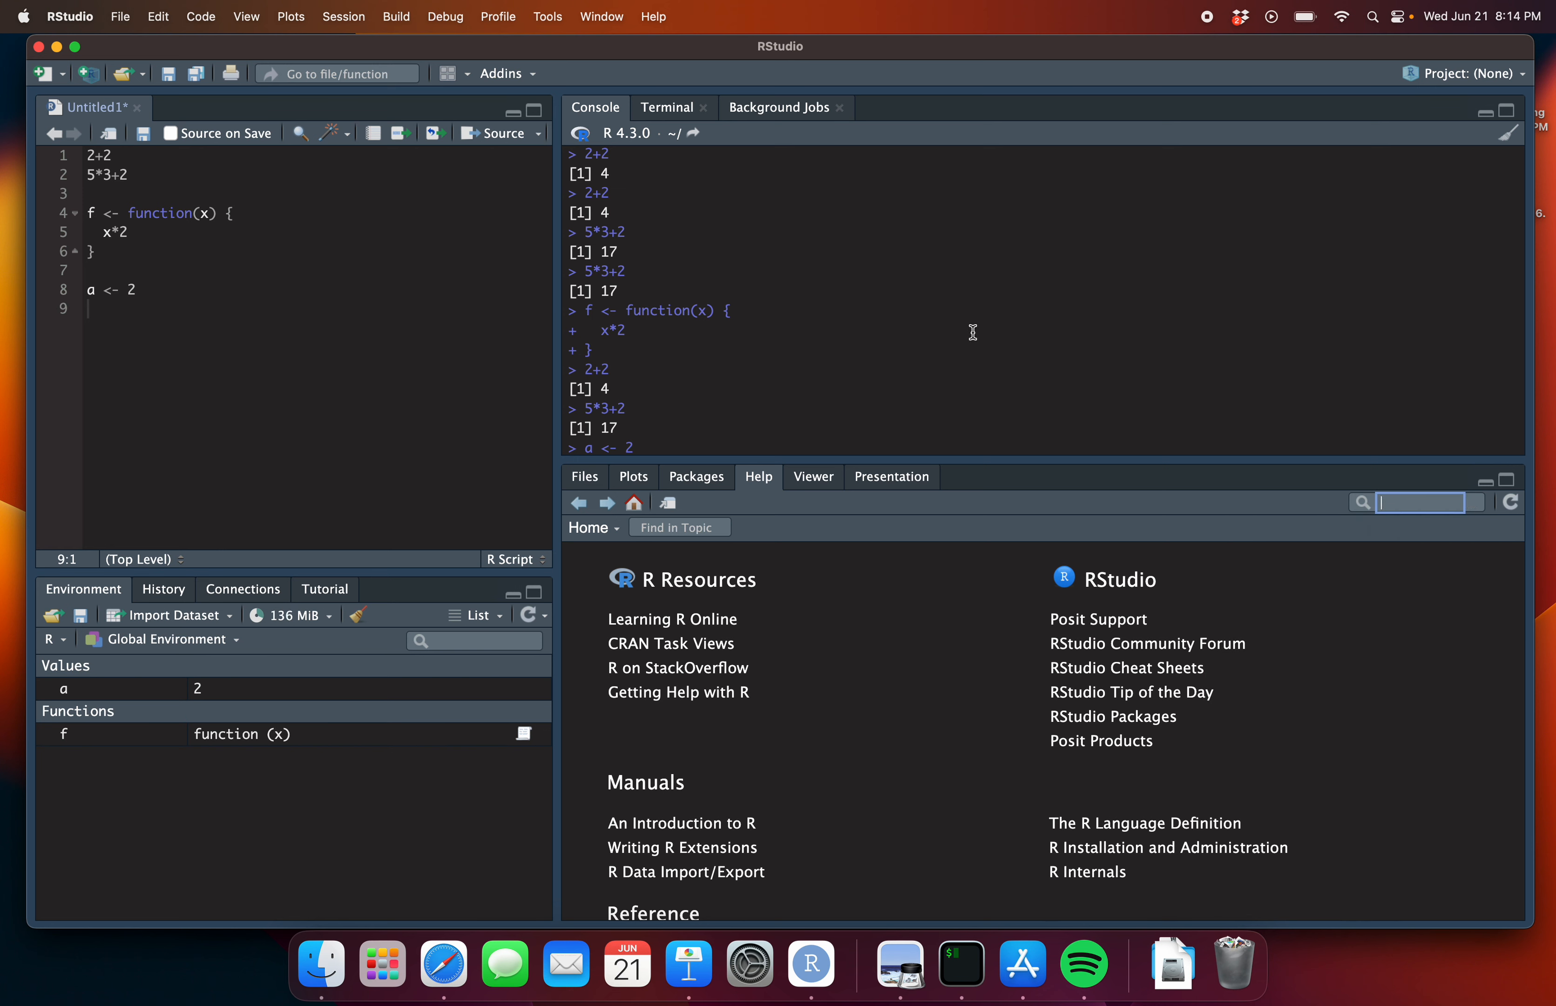
Load the tidyverse package by running library(tidyverse) in the console
scroll(961, 337, down, 2)
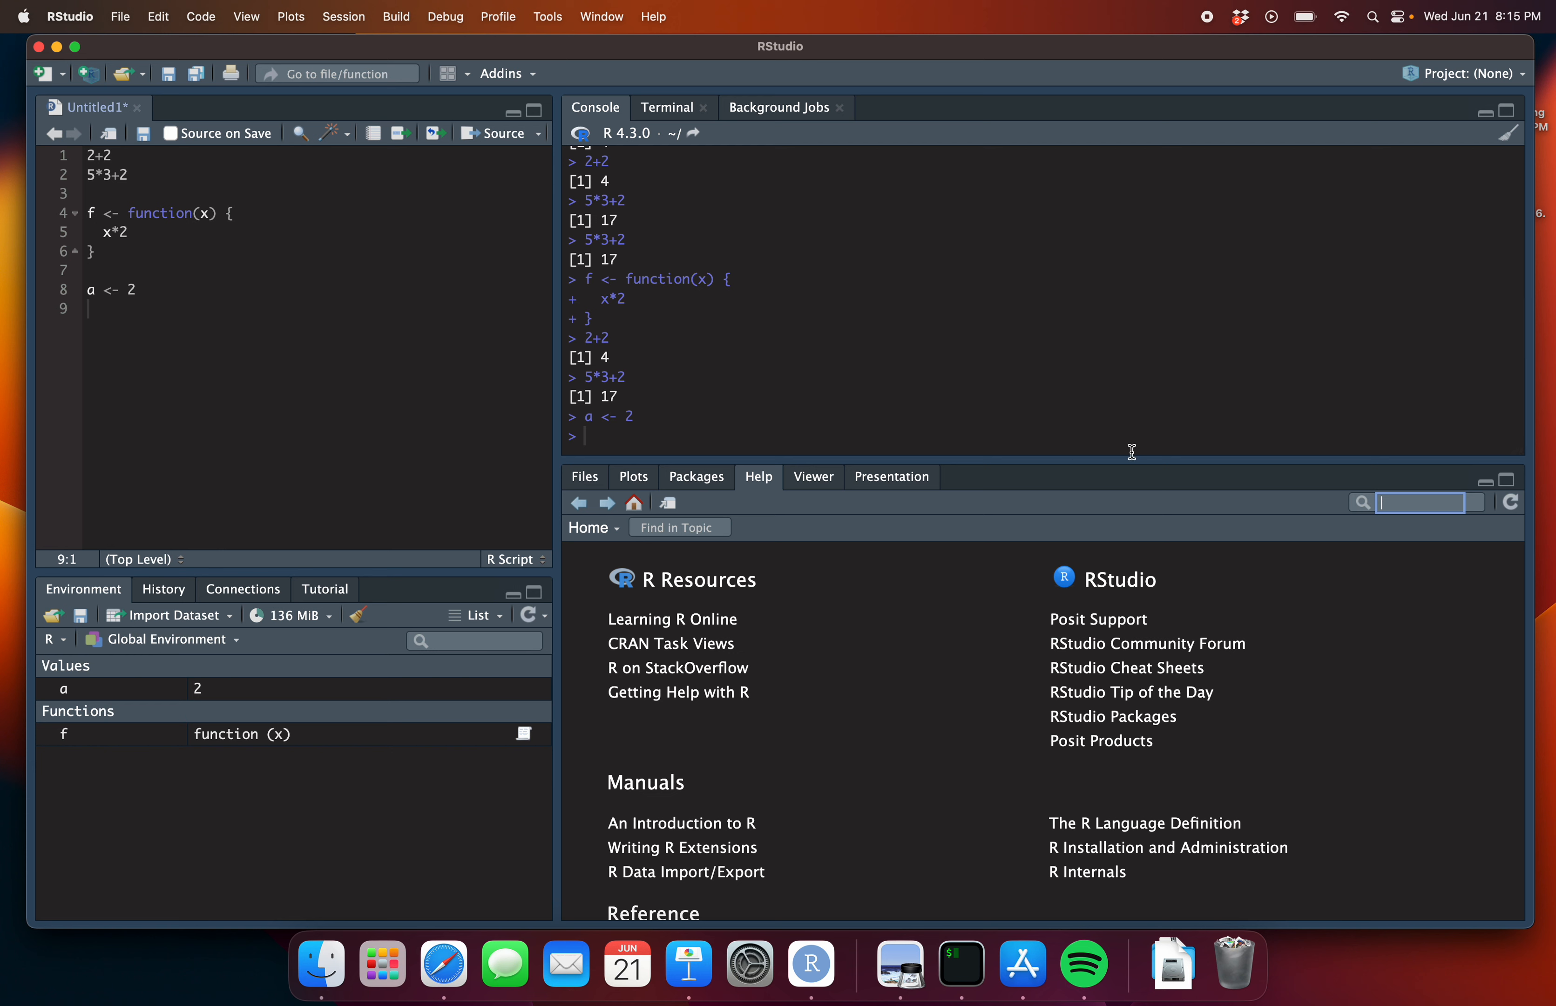
text(lib)
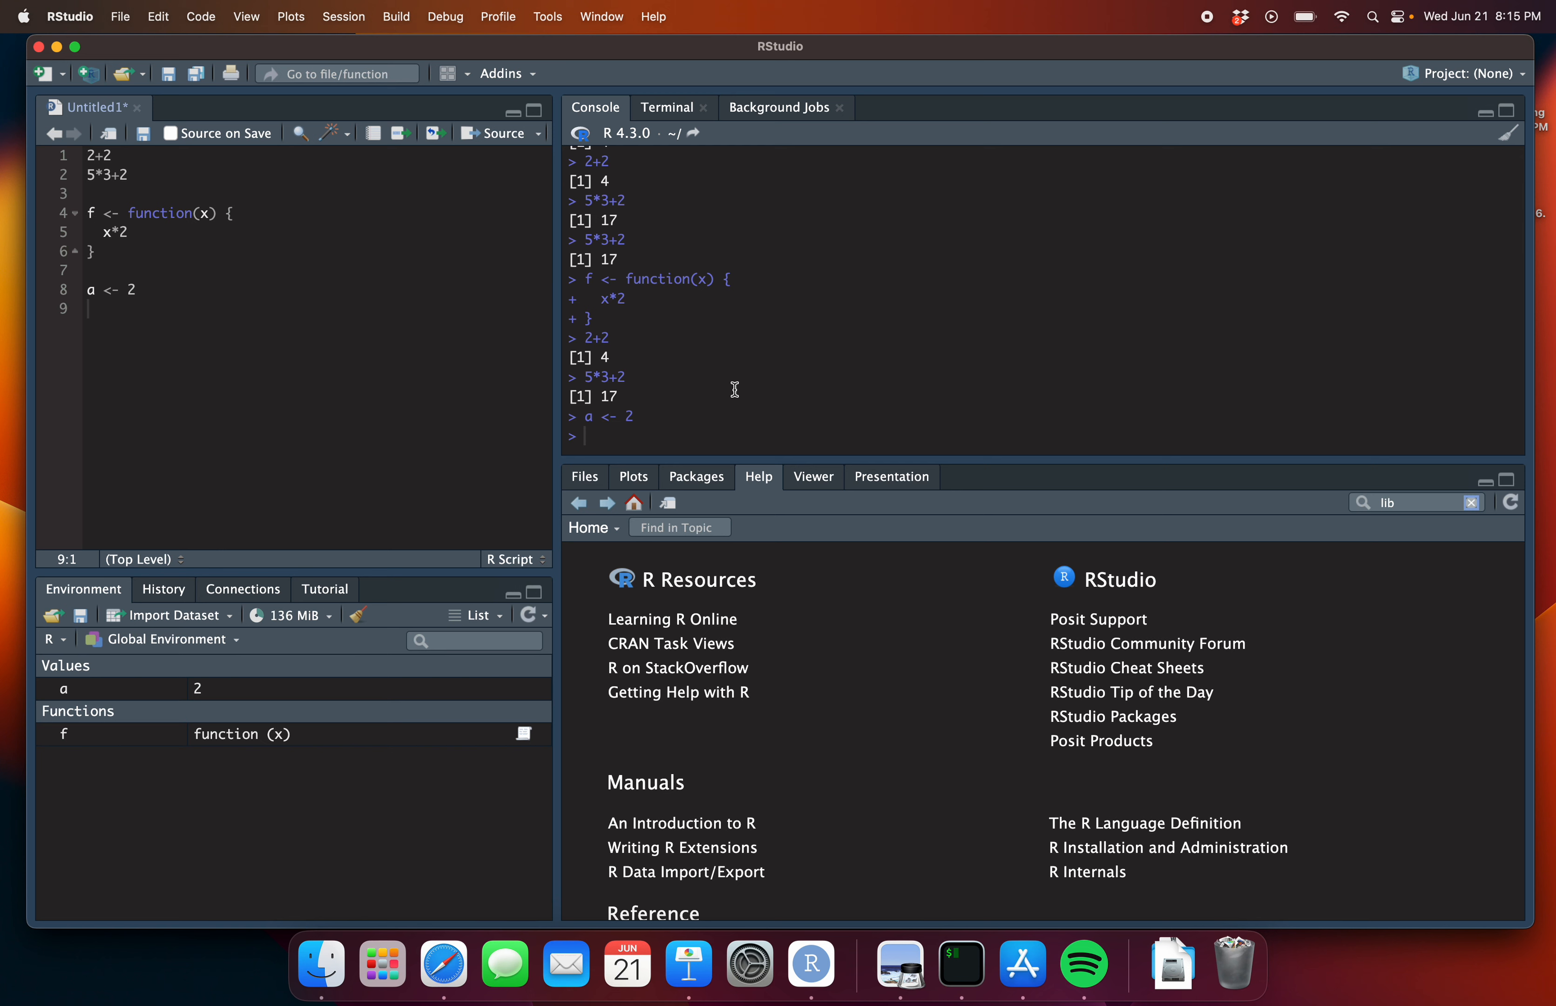
click(1471, 503)
click(620, 435)
text(lib)
key(Tab)
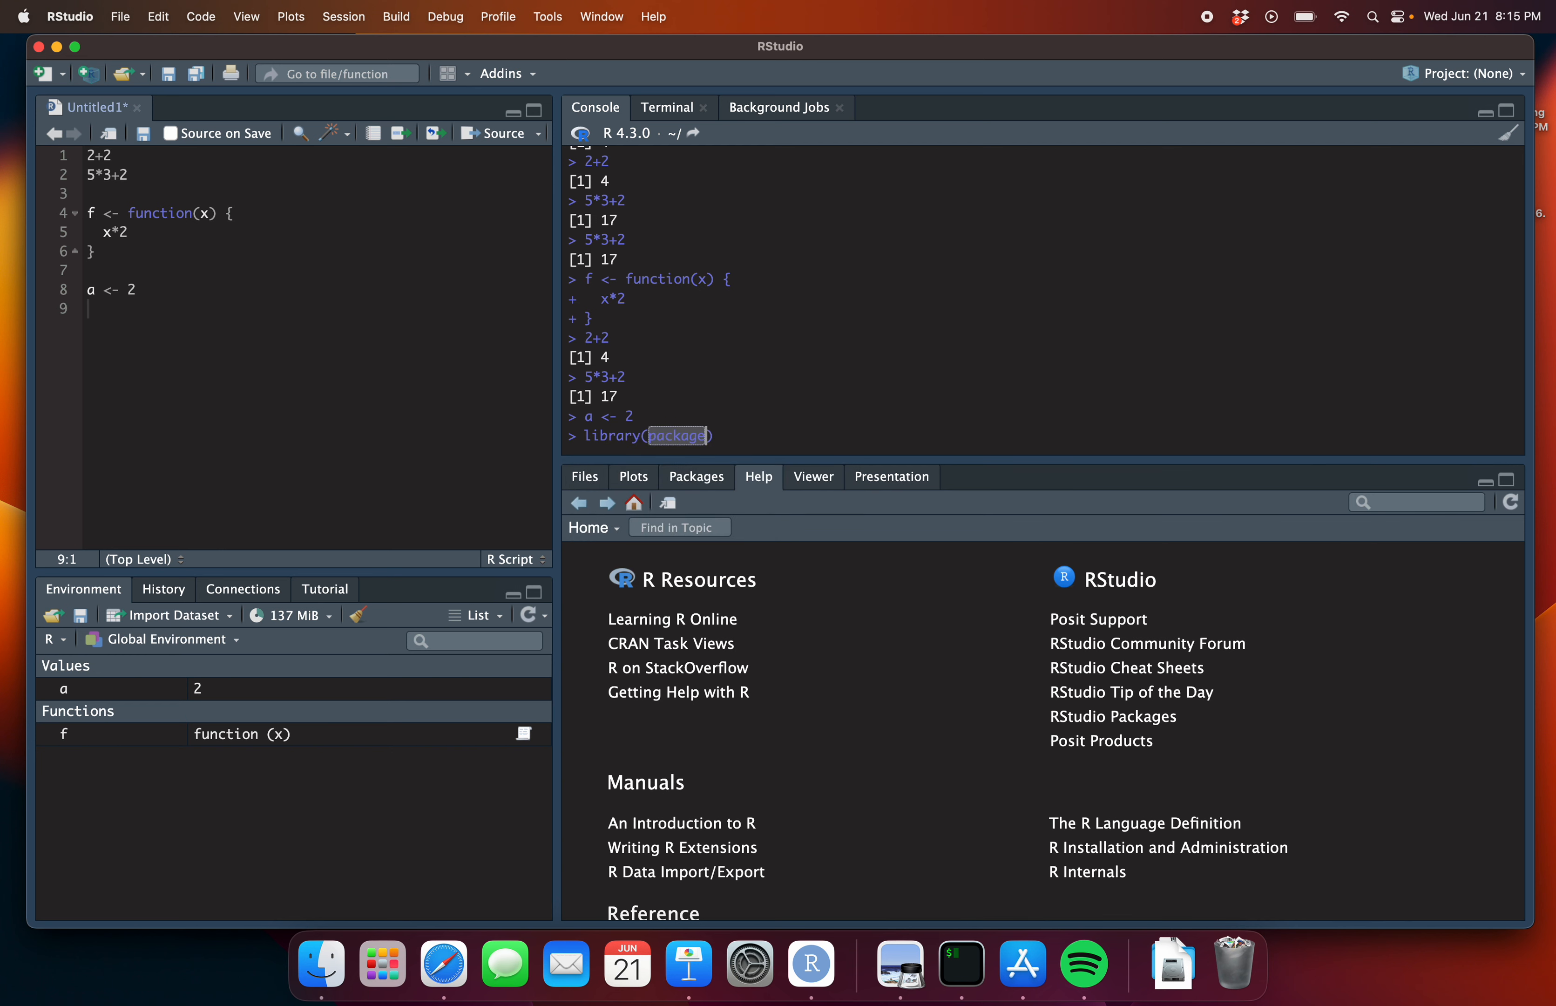
text(tidyverse)
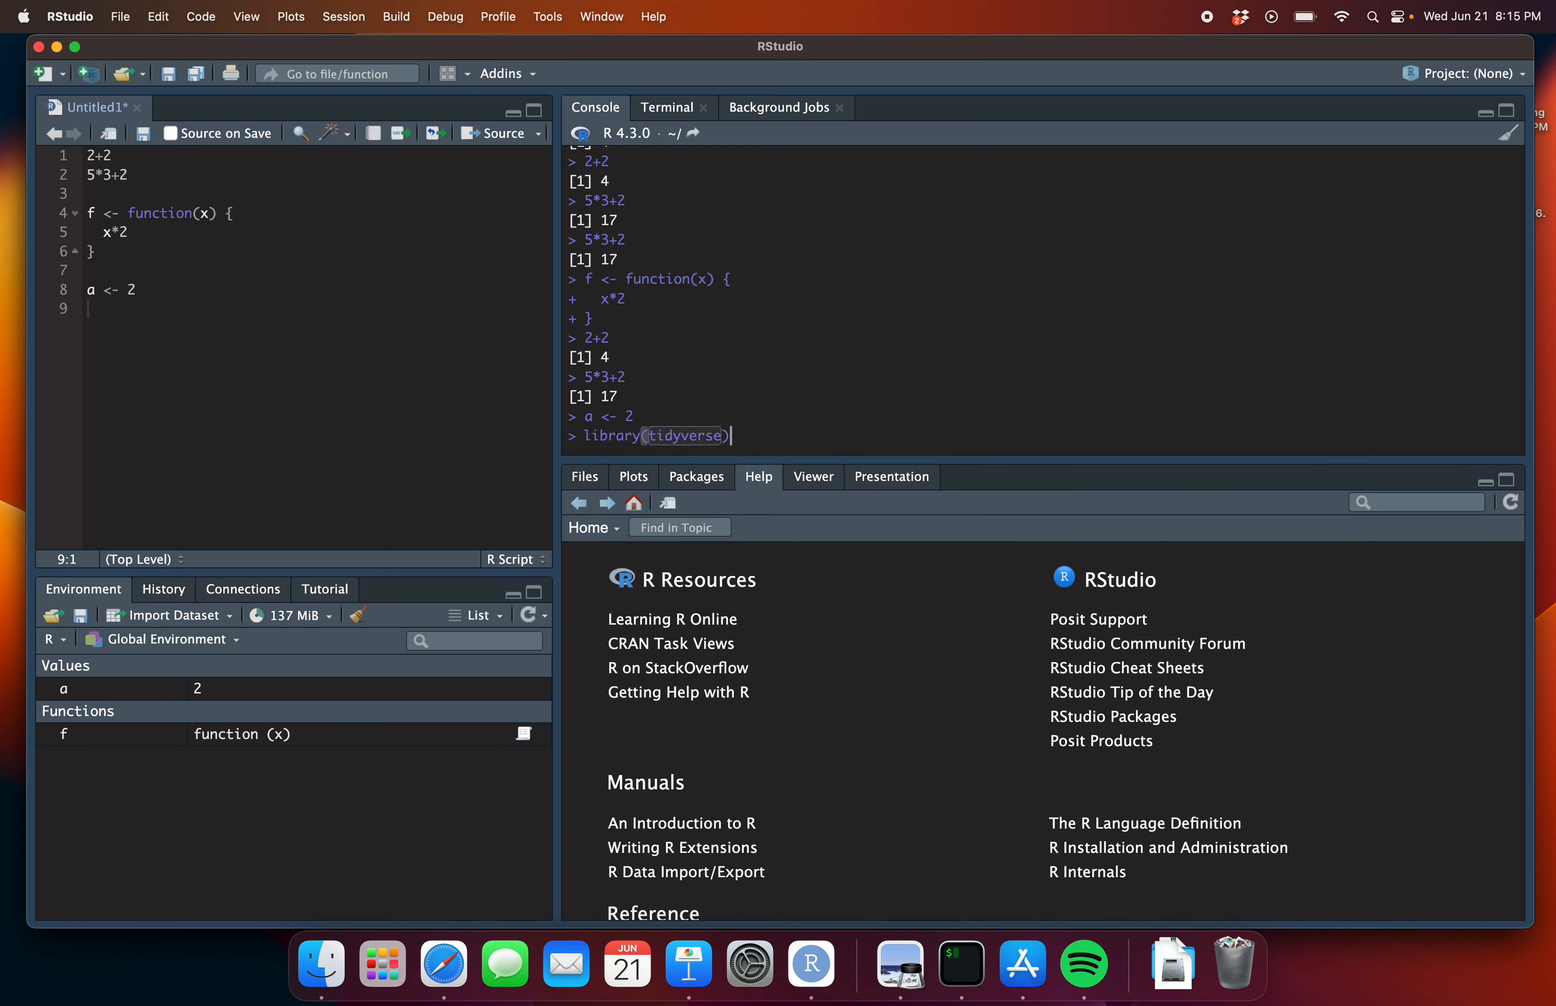
key(Return)
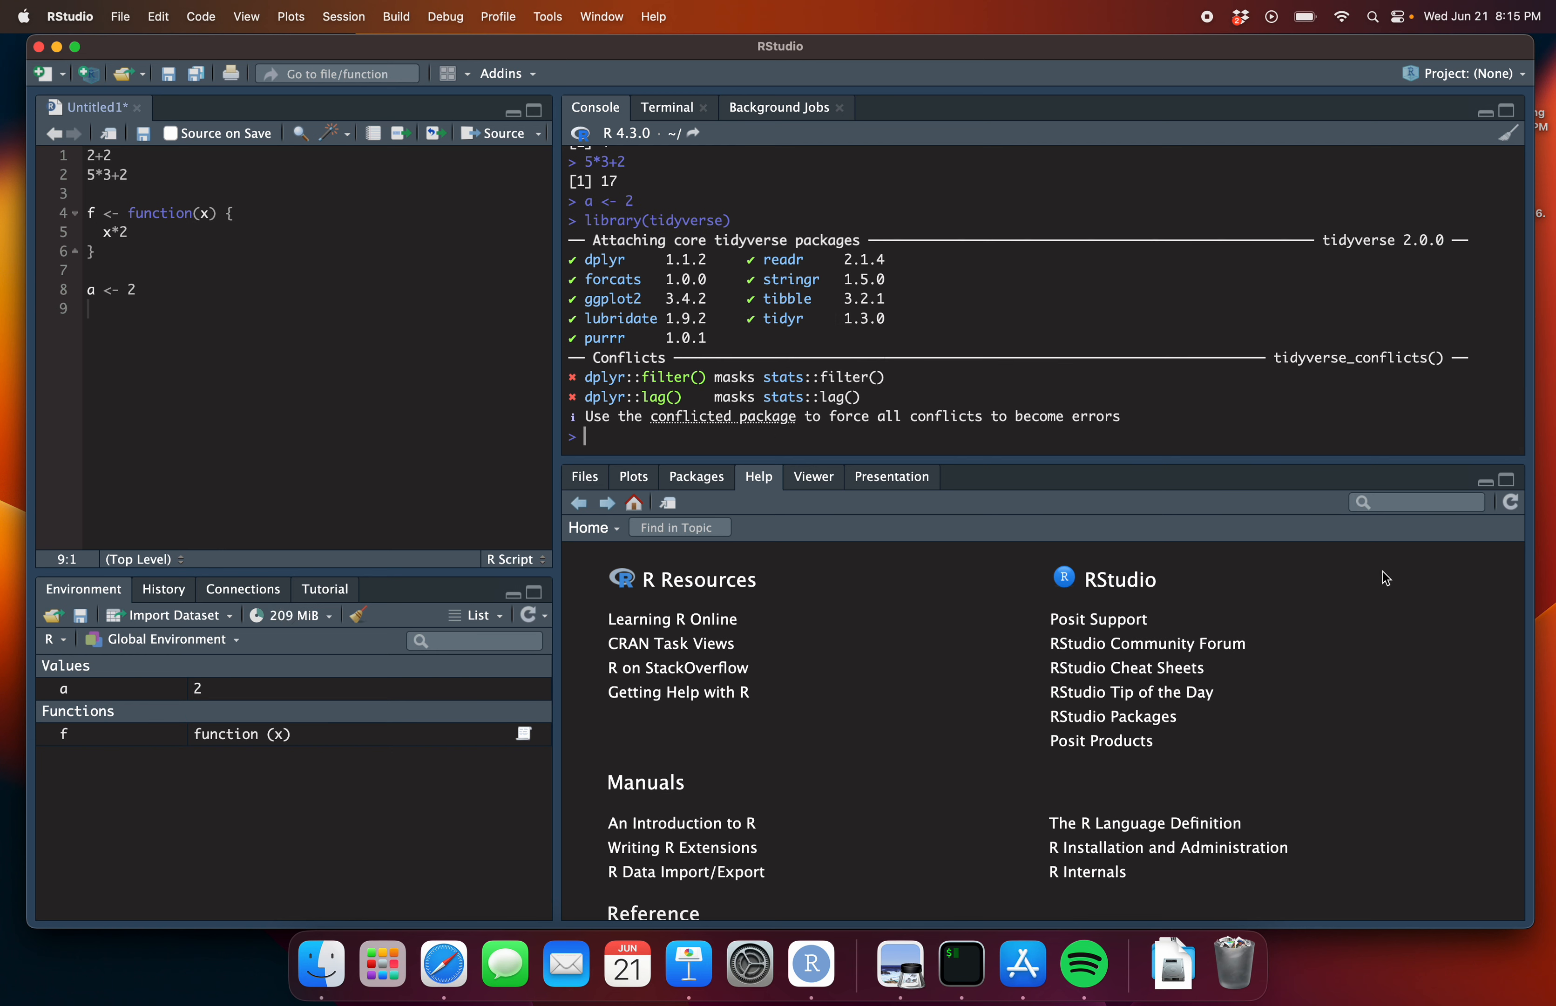
Search the help for "group", show the group_by documentation, and make the help pane taller
click(1428, 502)
text(group)
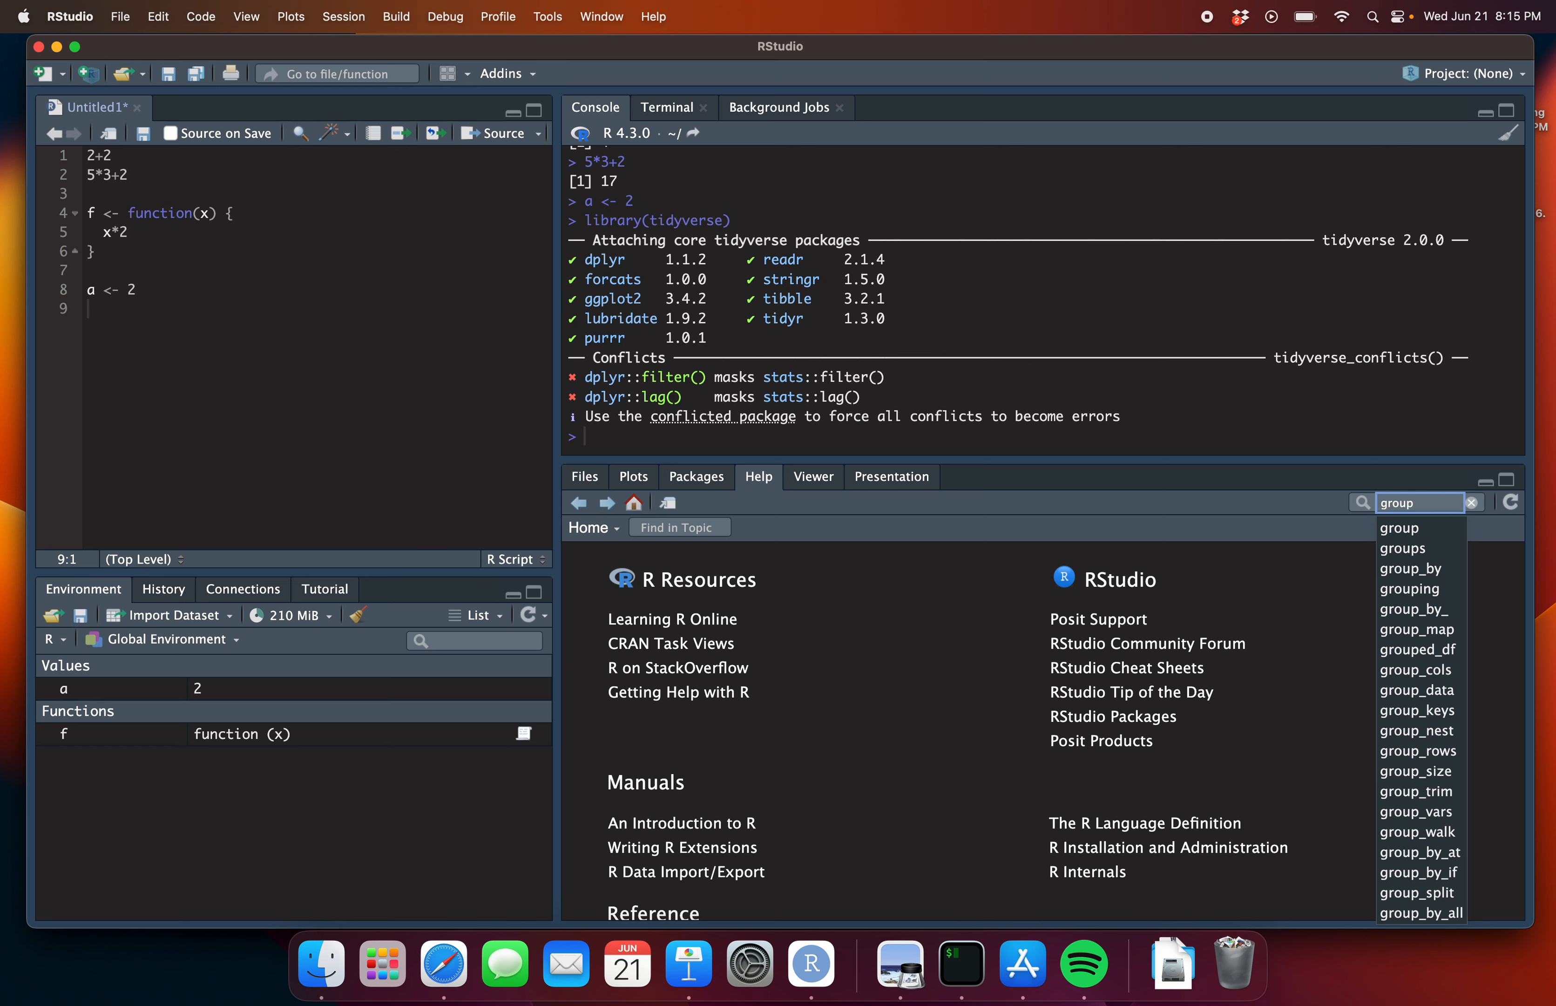
key(Down)
key(Down)
key(Down)
key(Return)
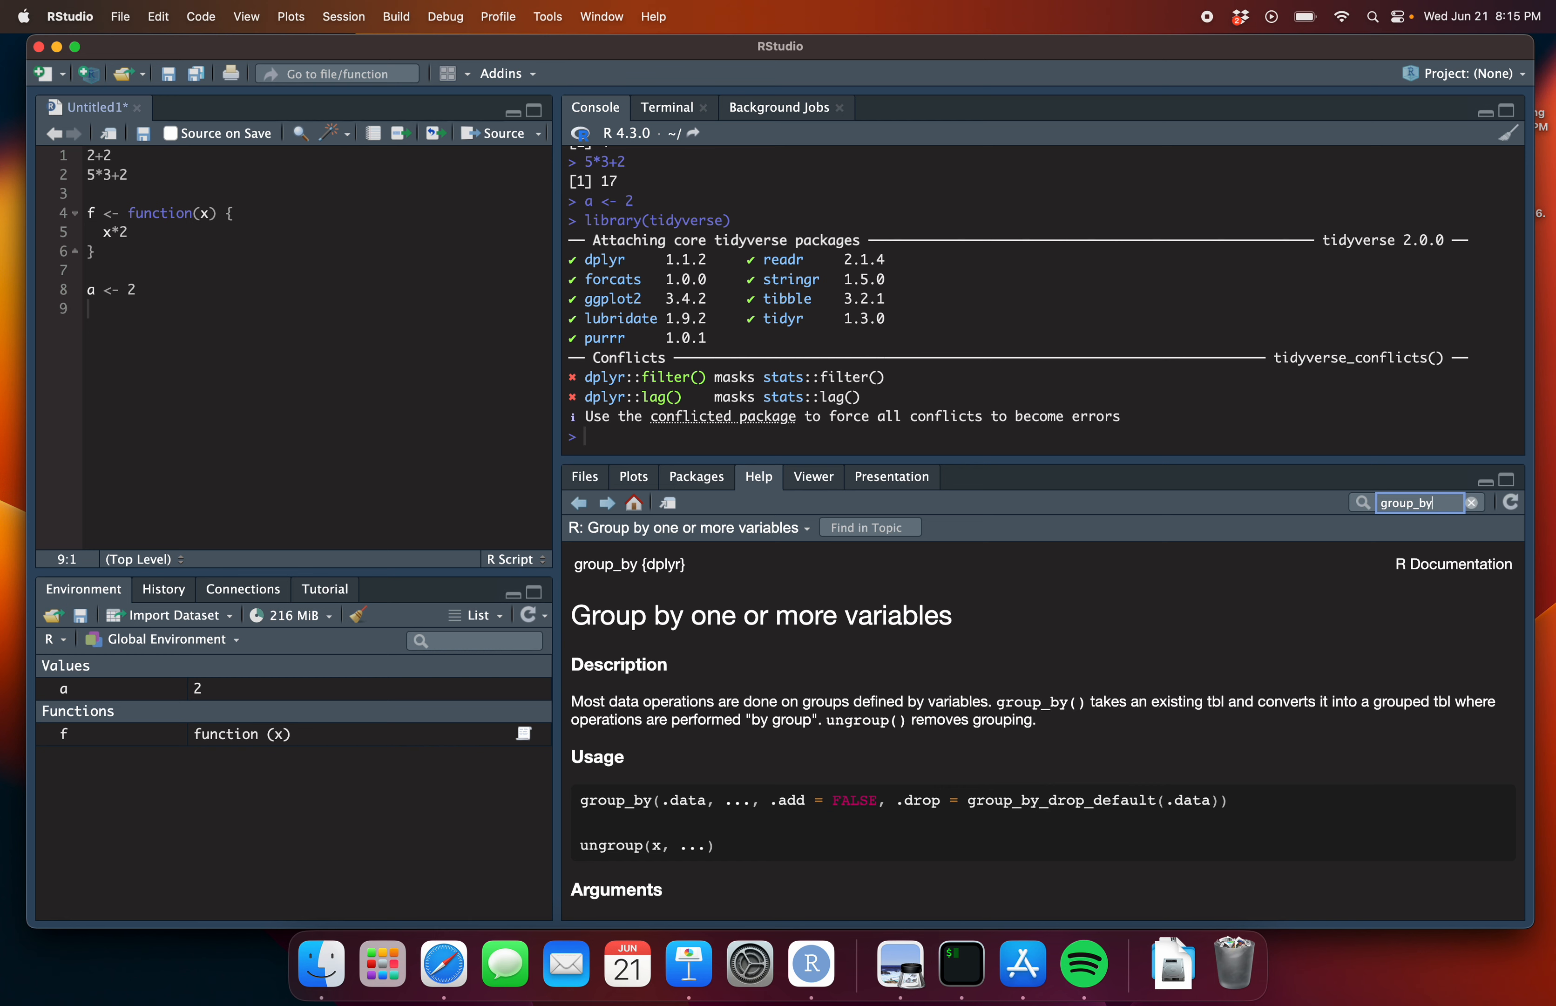
drag(1317, 461, 1314, 359)
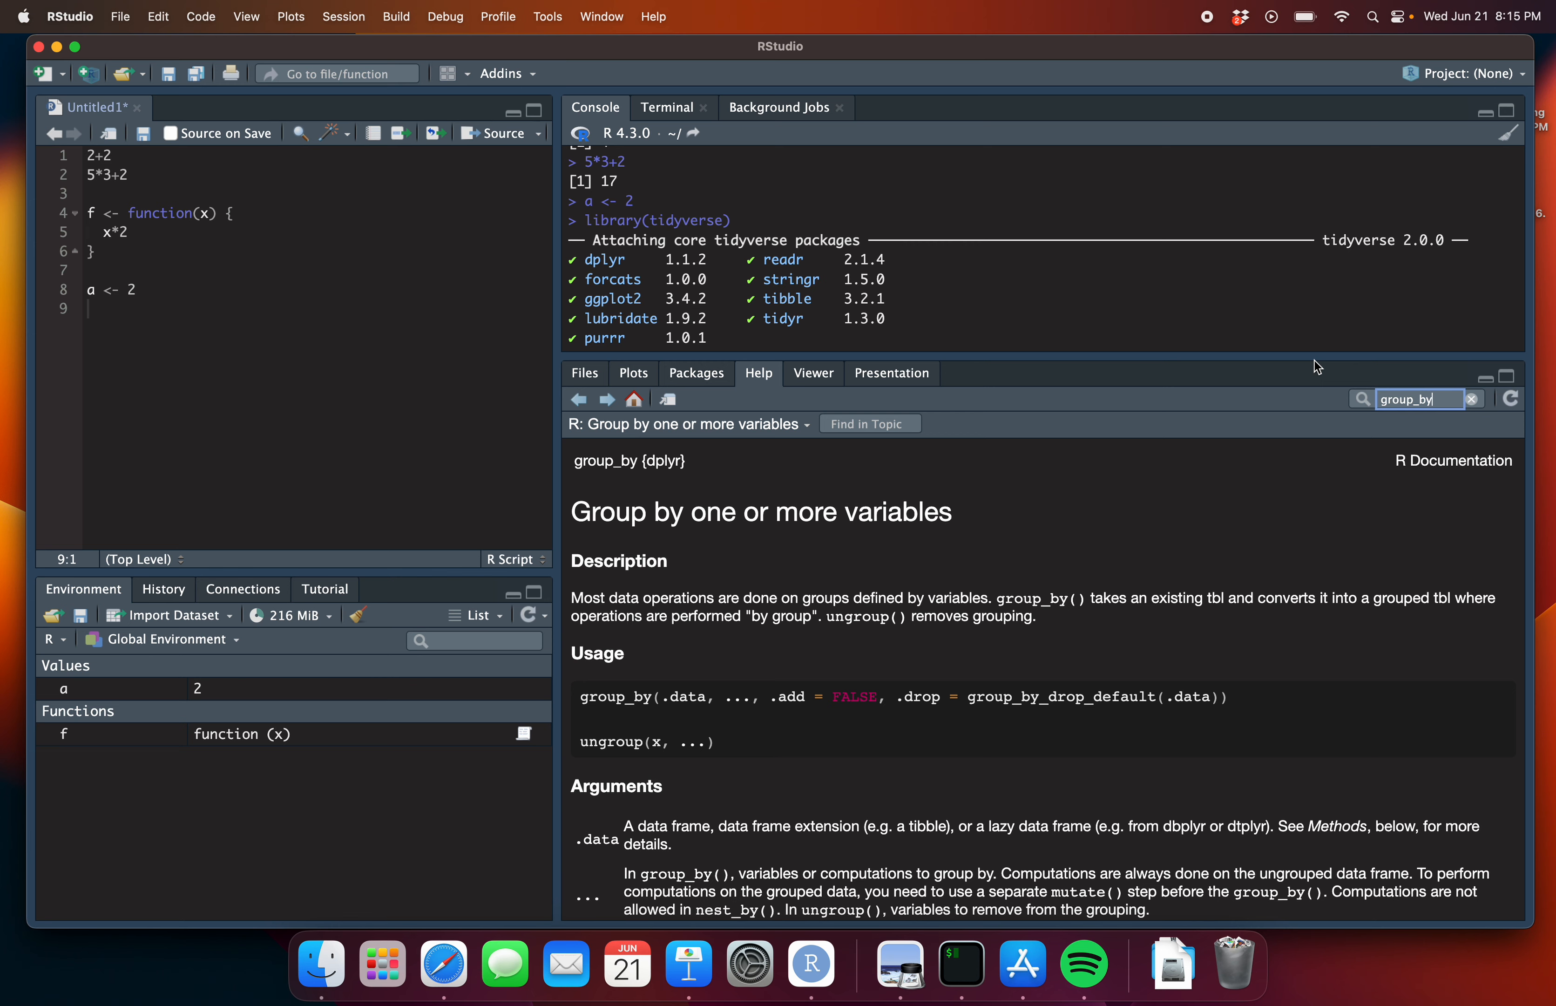
Read through the group_by documentation, examining its usage, arguments, methods, related functions and example code
scroll(1123, 592, down, 5)
scroll(1123, 592, up, 2)
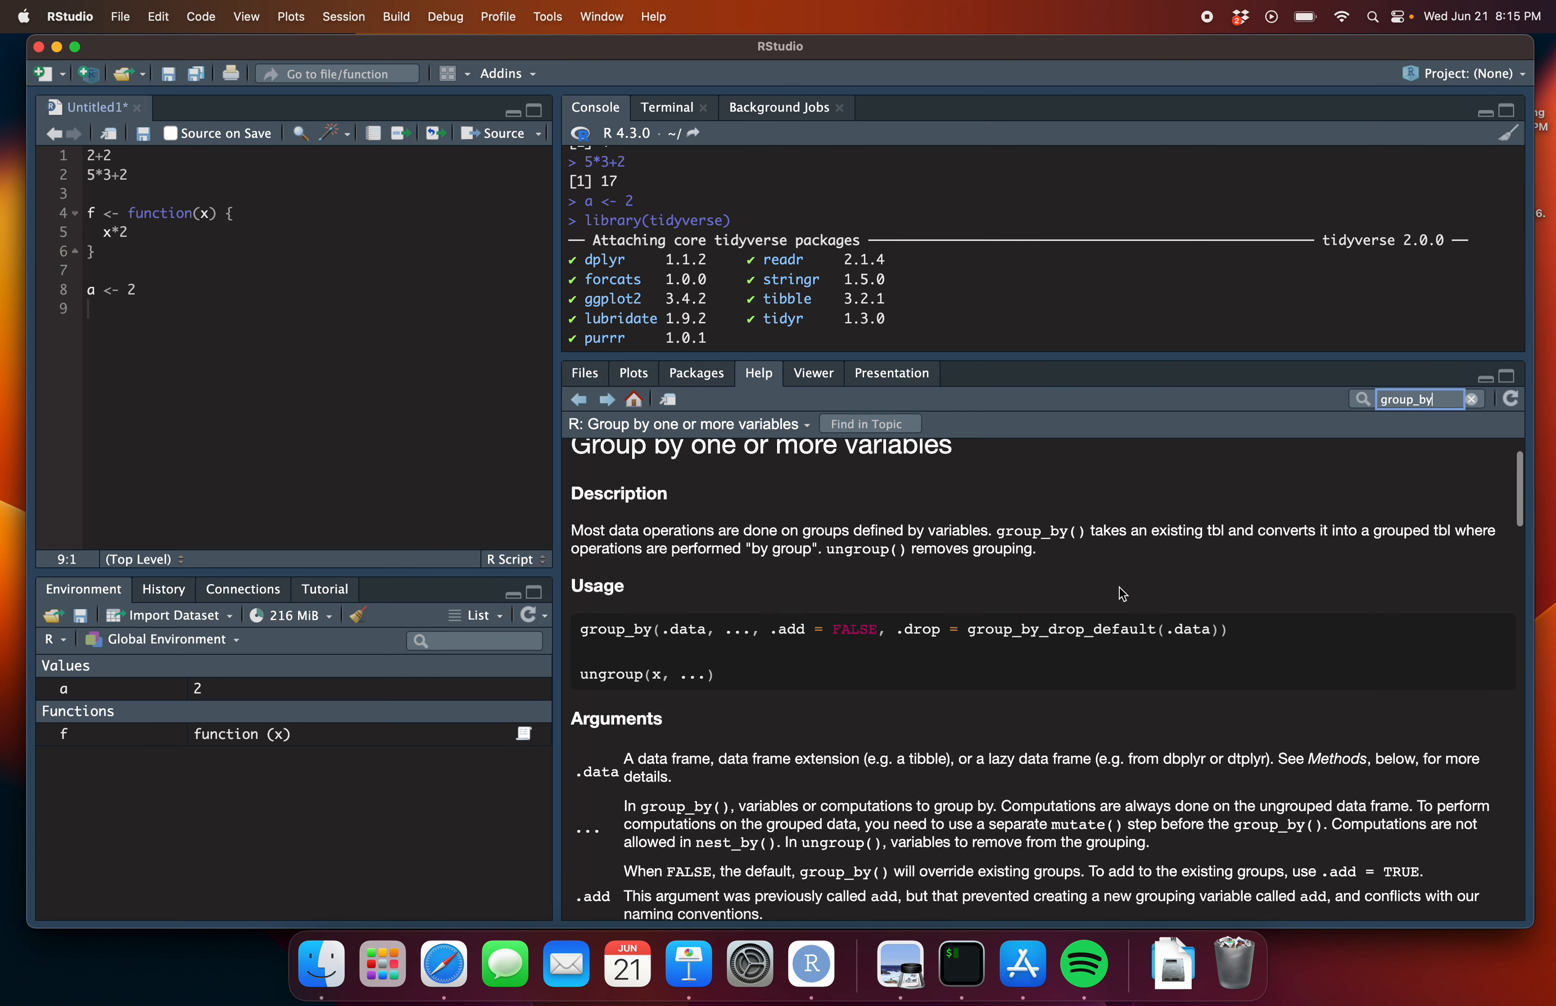
scroll(1120, 588, down, 3)
scroll(1119, 587, up, 1)
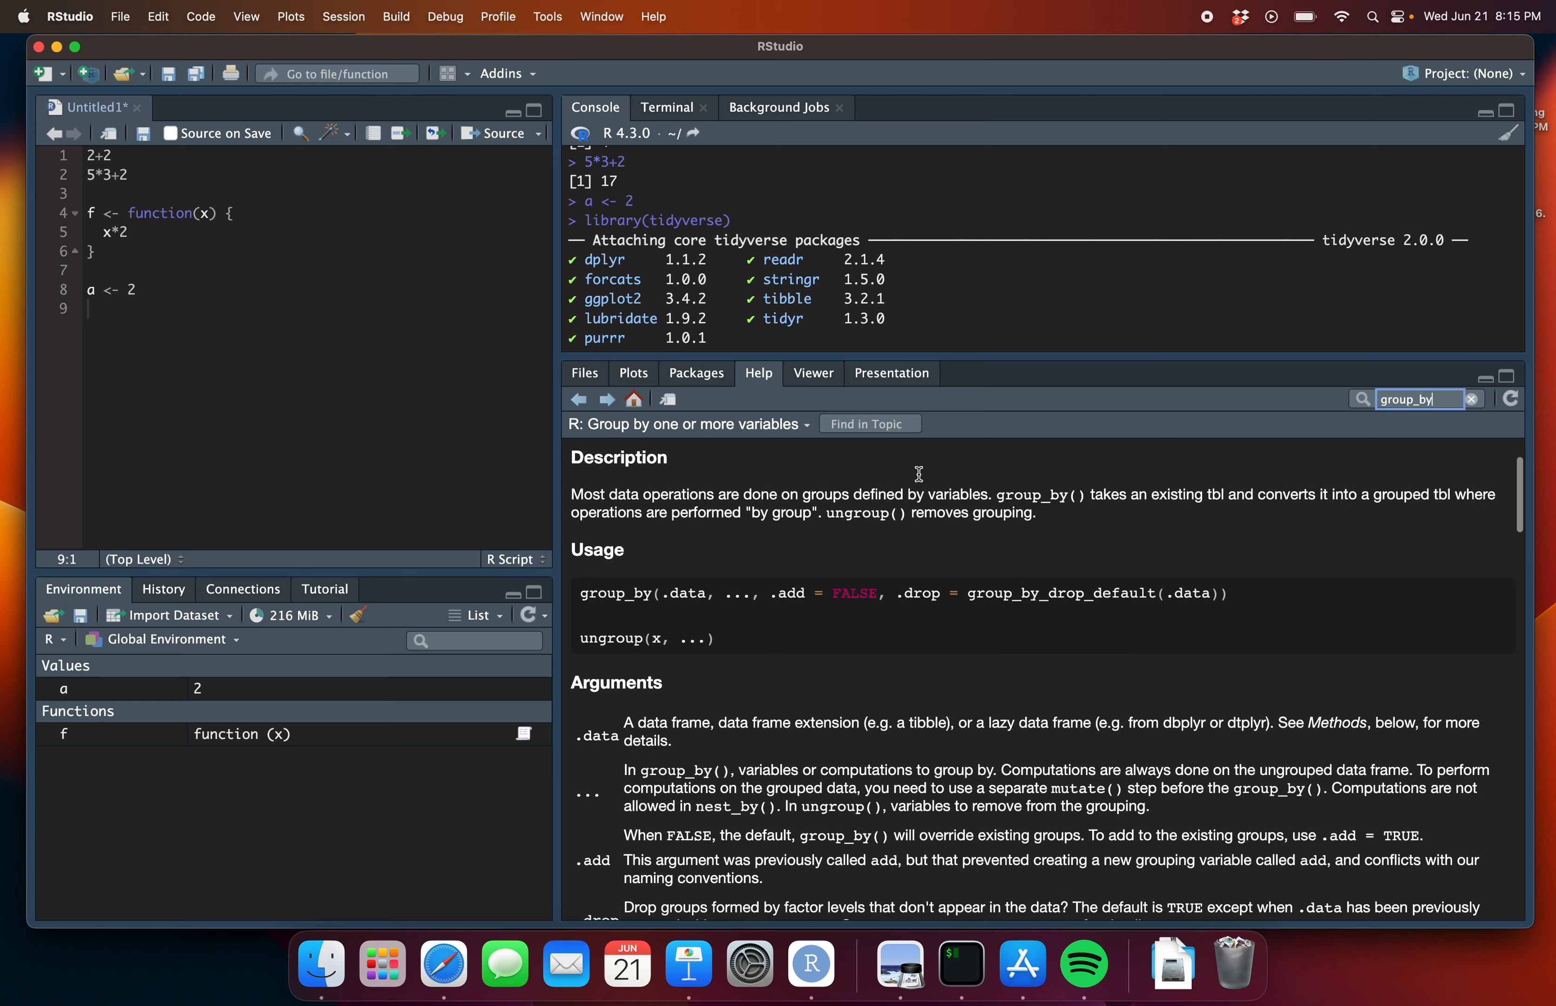
scroll(863, 629, down, 1)
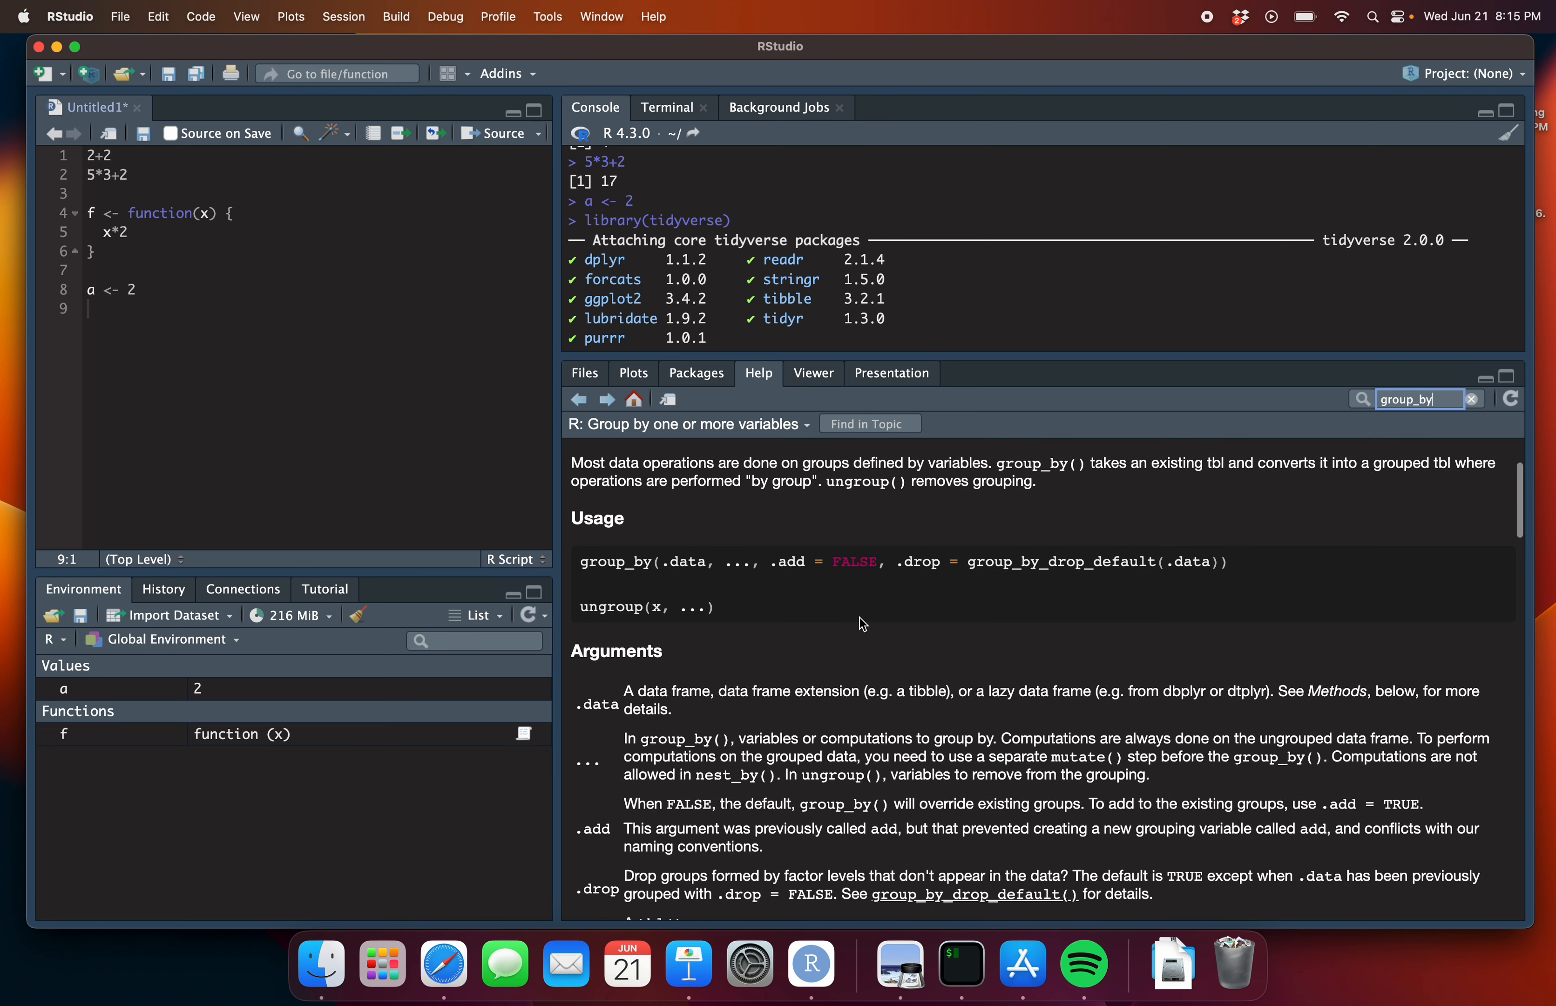
scroll(837, 644, down, 6)
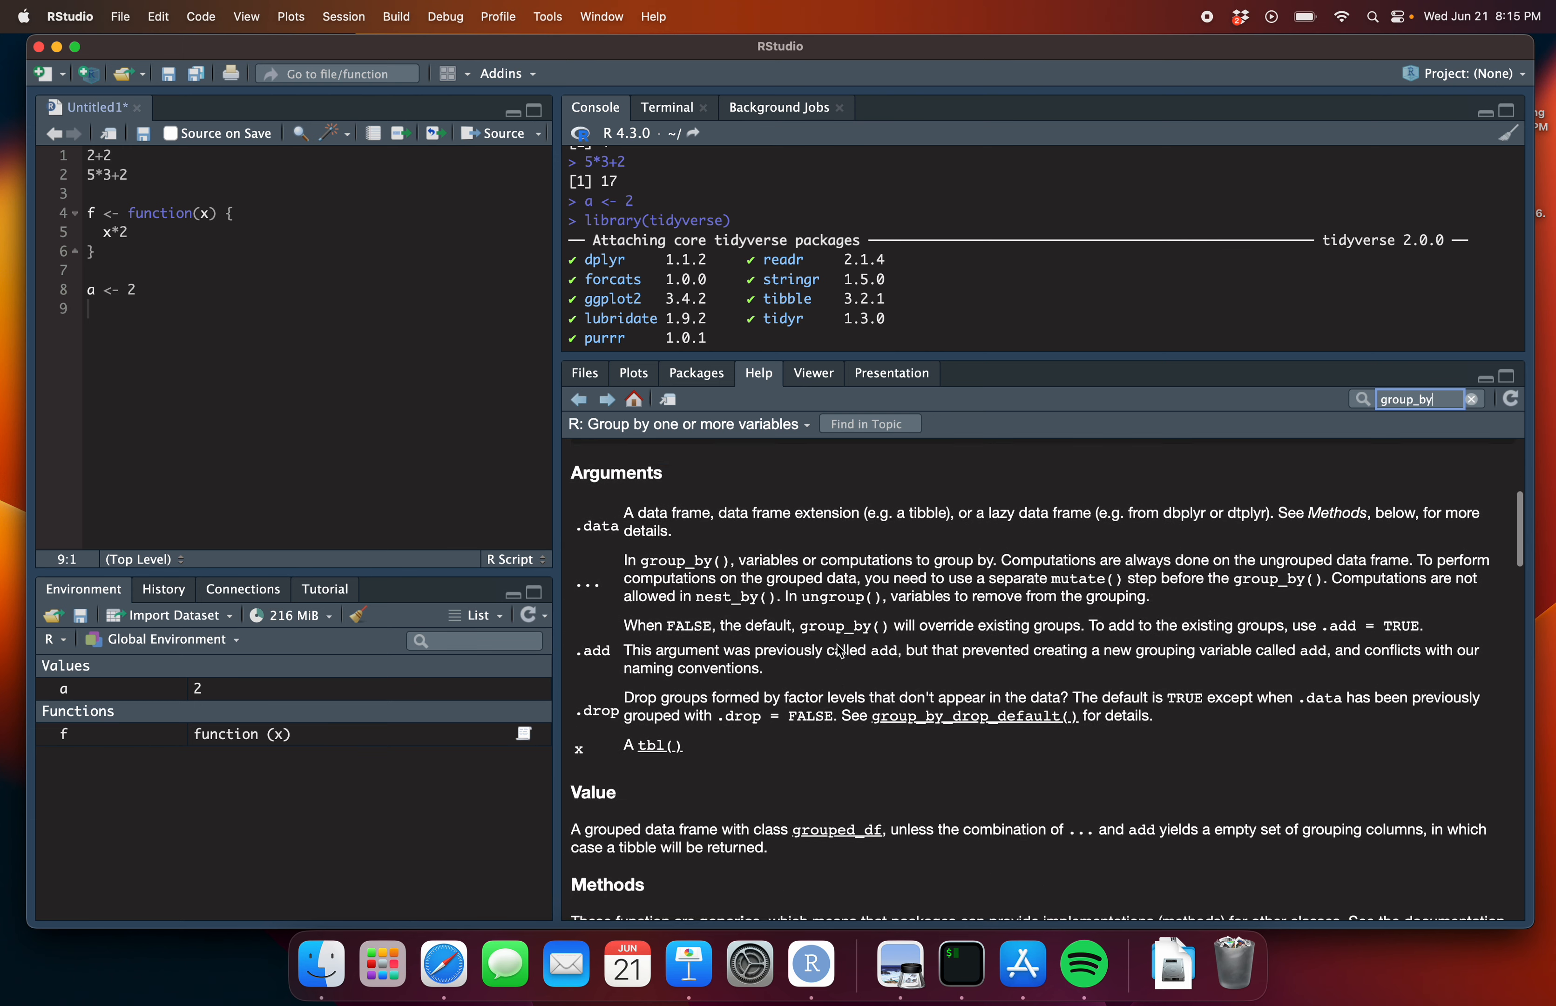
scroll(839, 647, up, 1)
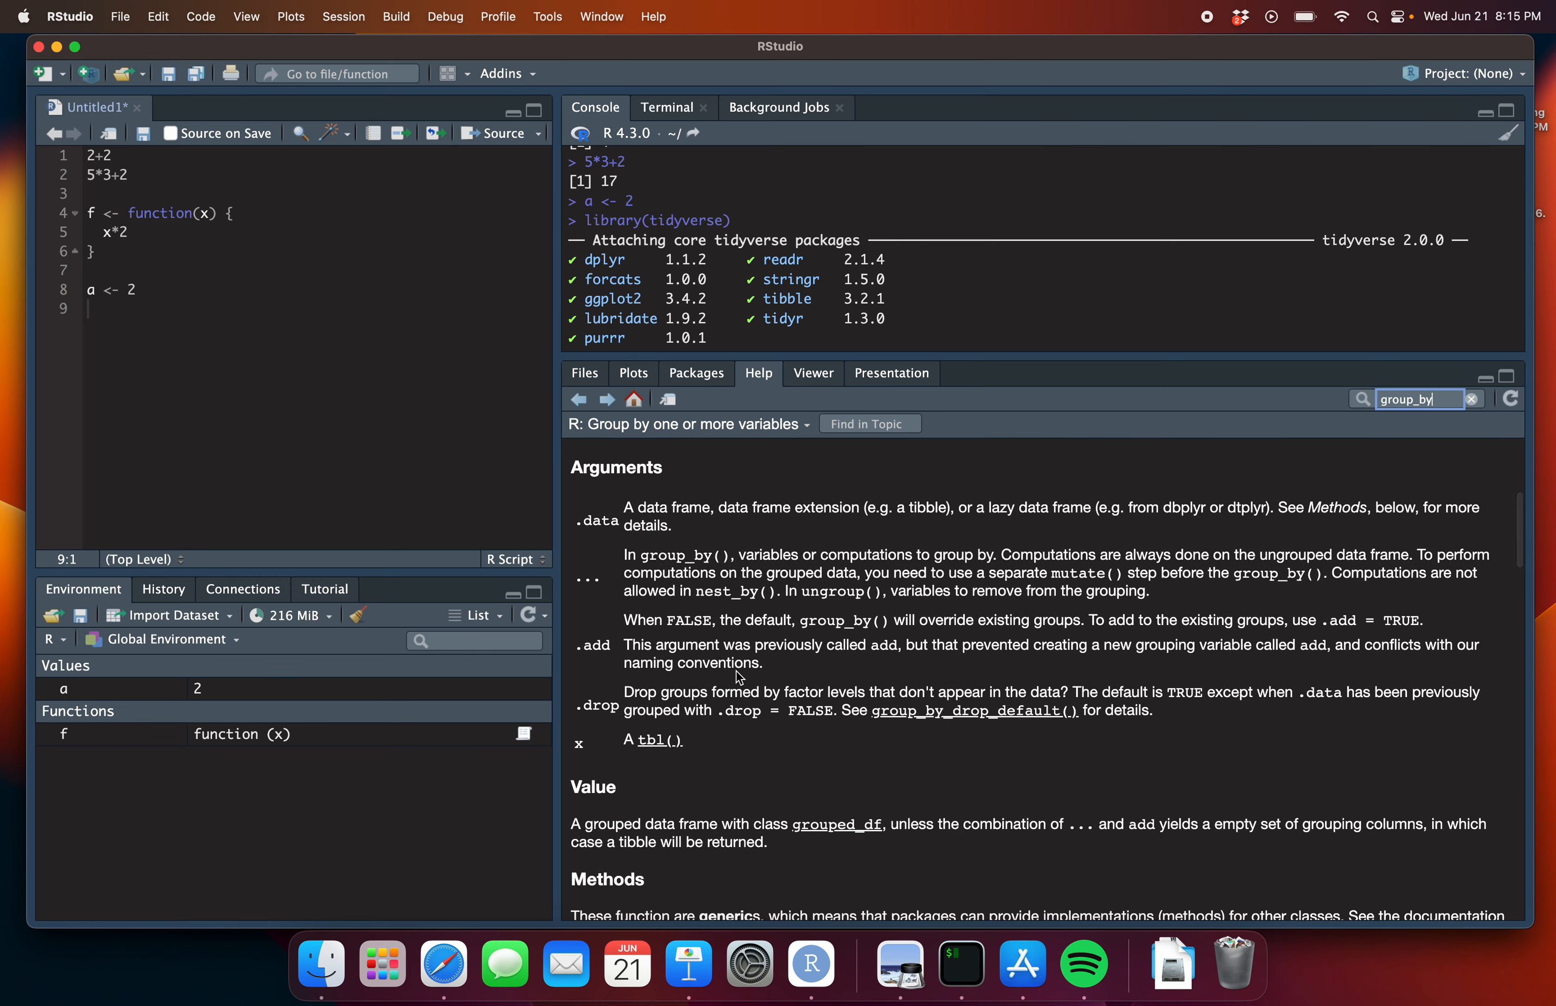
scroll(739, 677, down, 5)
scroll(739, 678, down, 8)
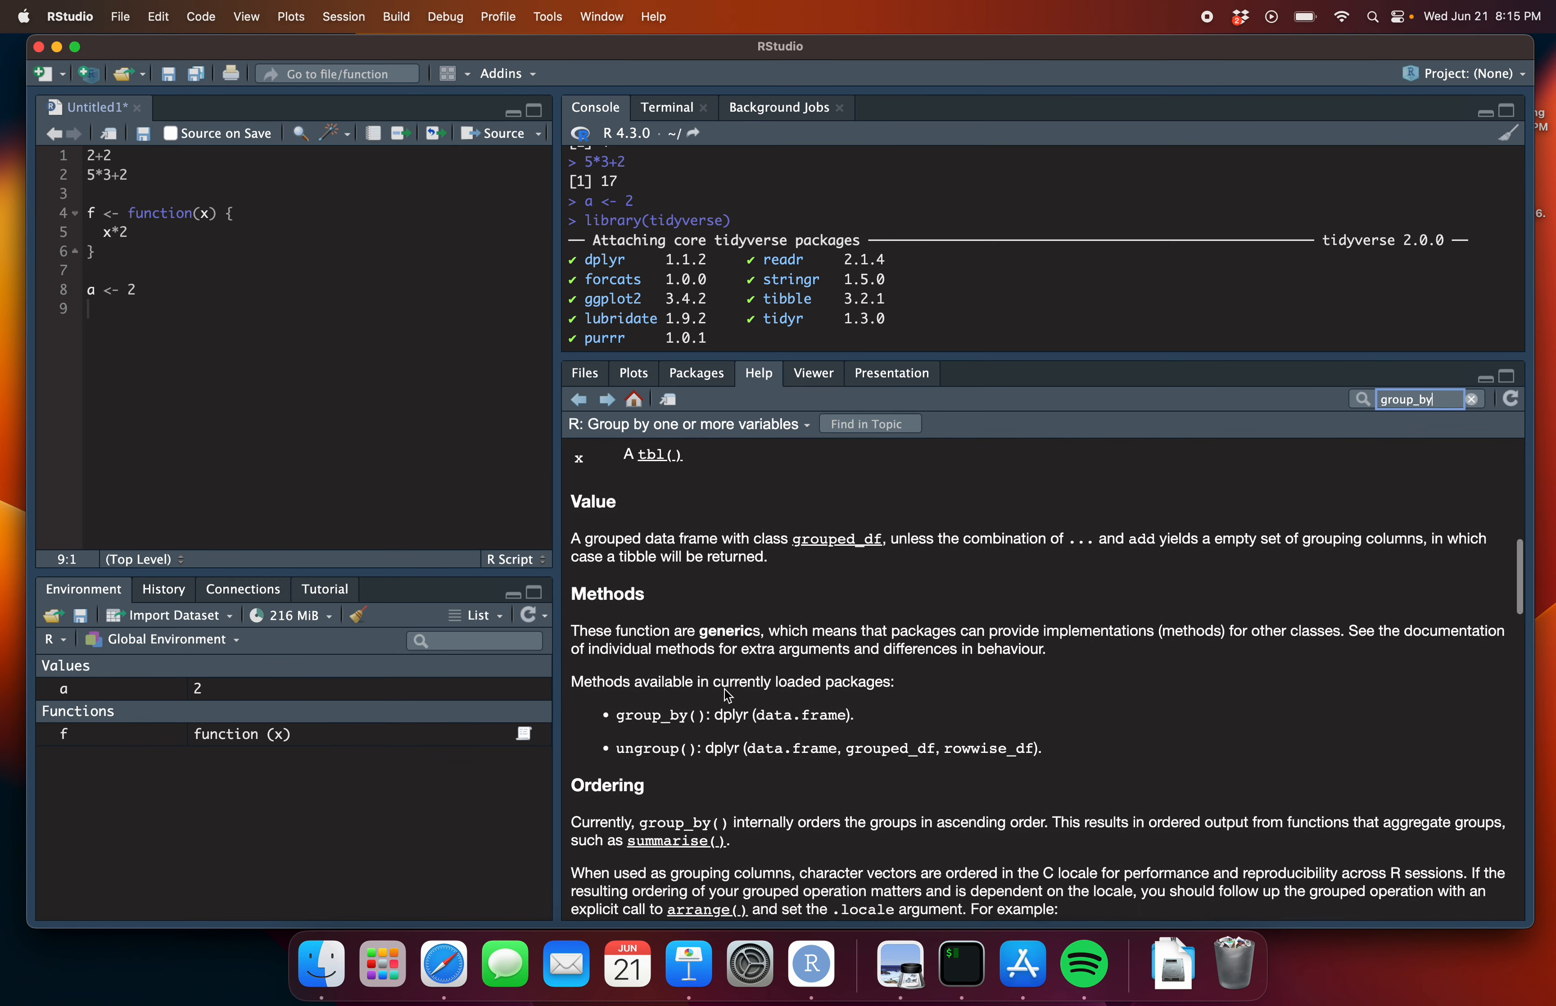
scroll(724, 688, down, 13)
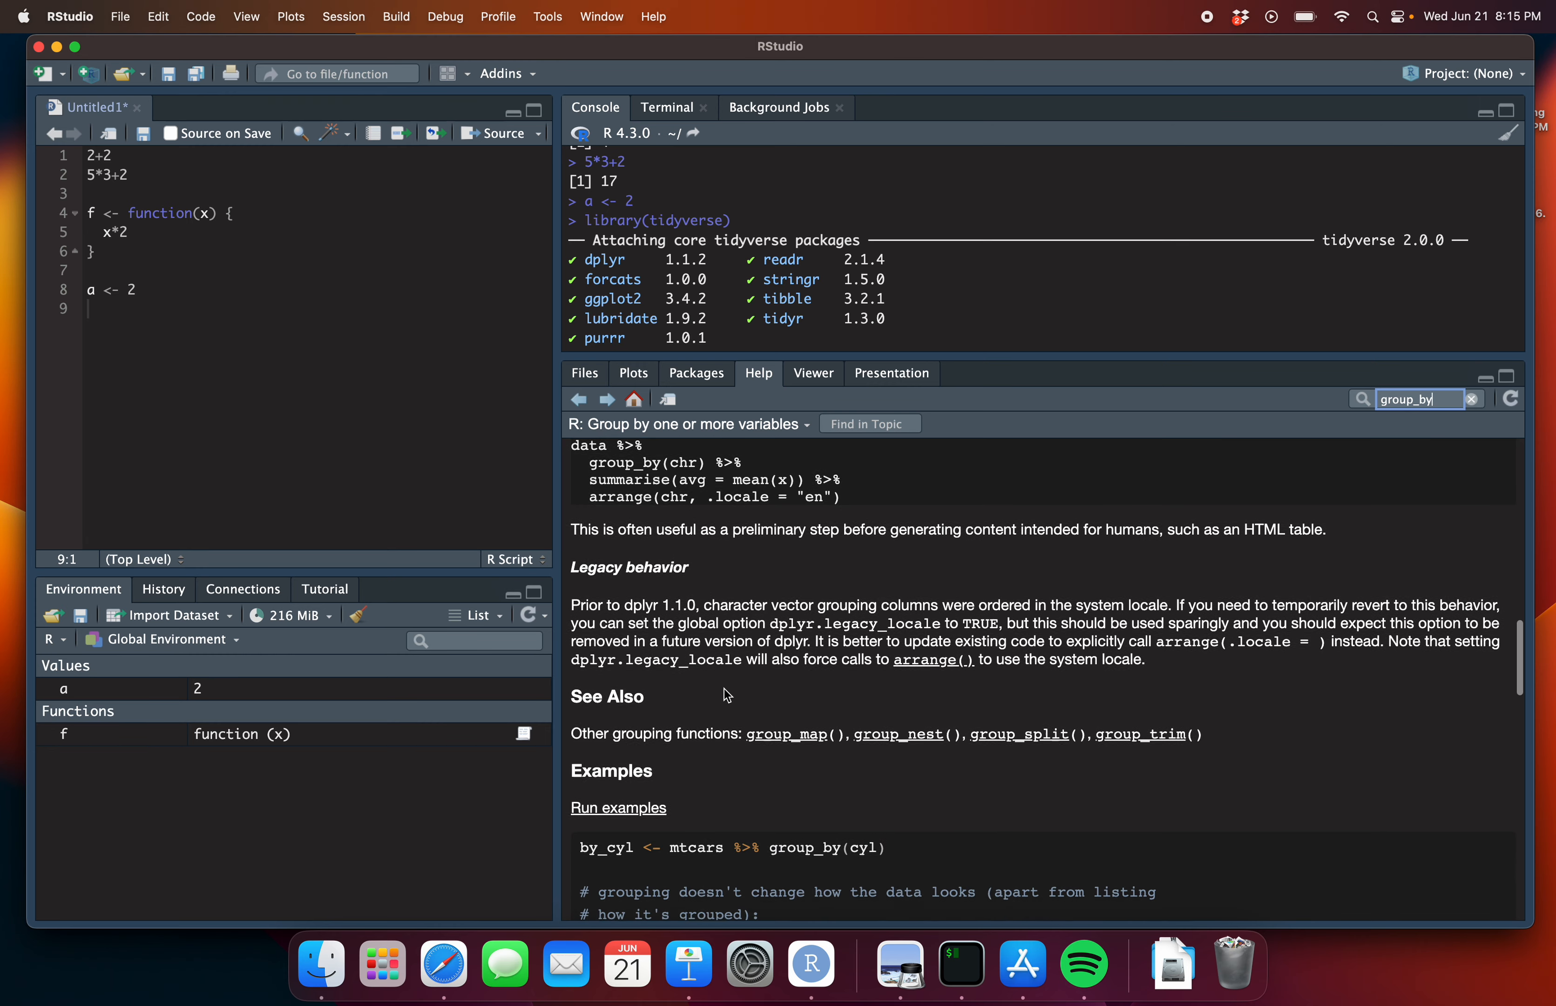
scroll(725, 688, down, 14)
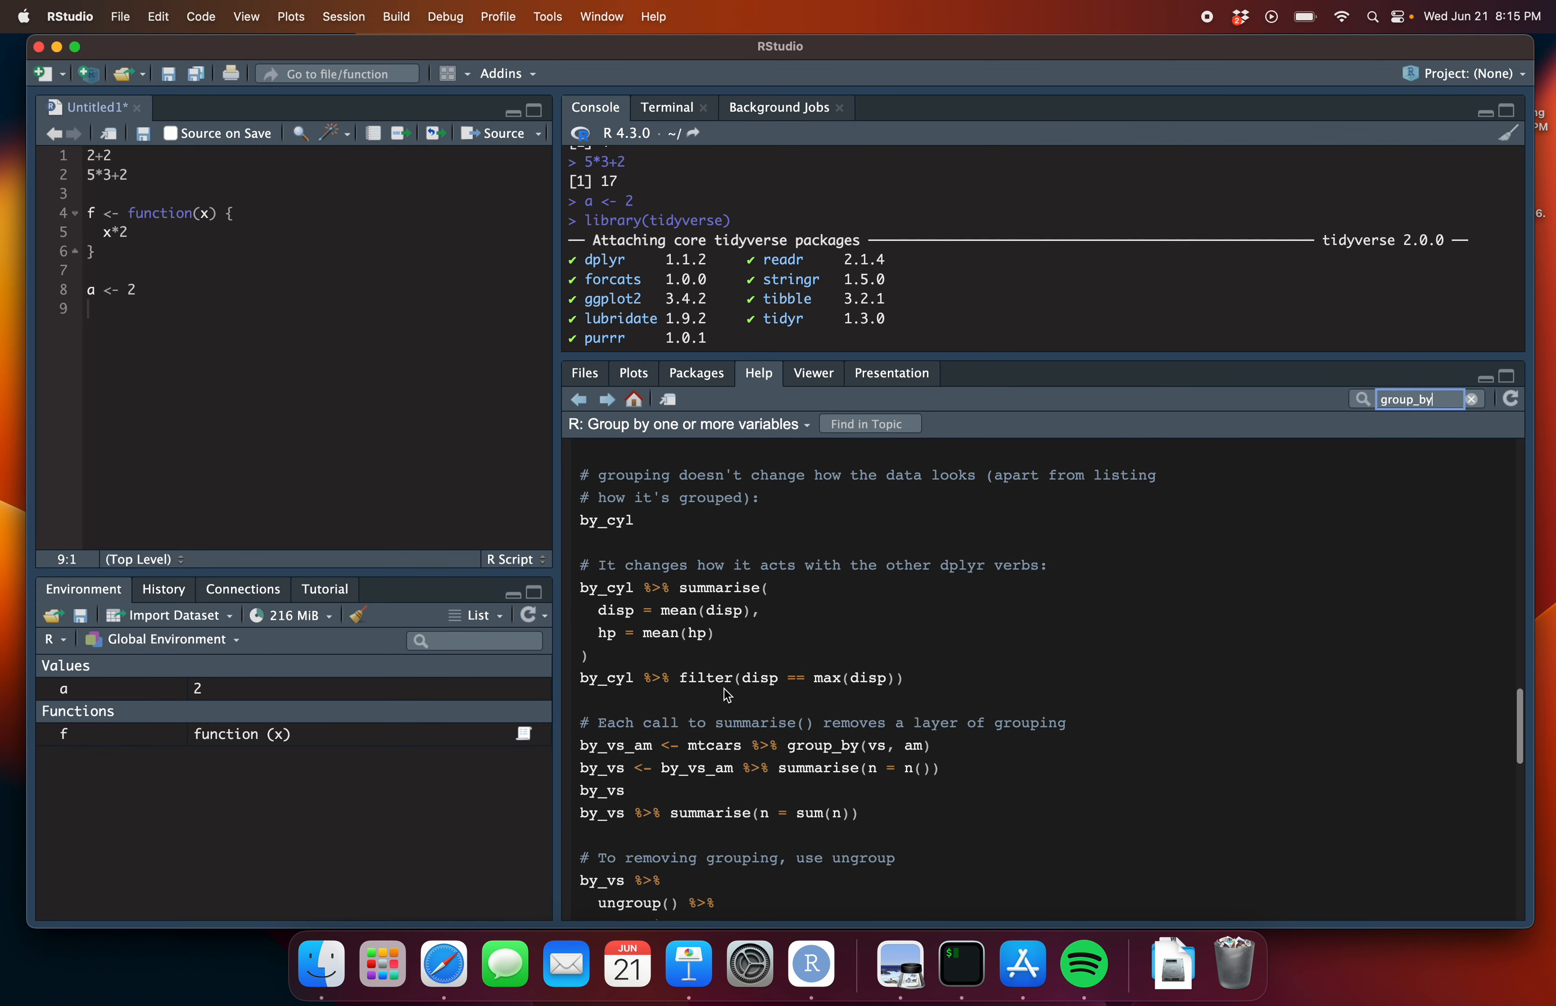
scroll(725, 687, down, 20)
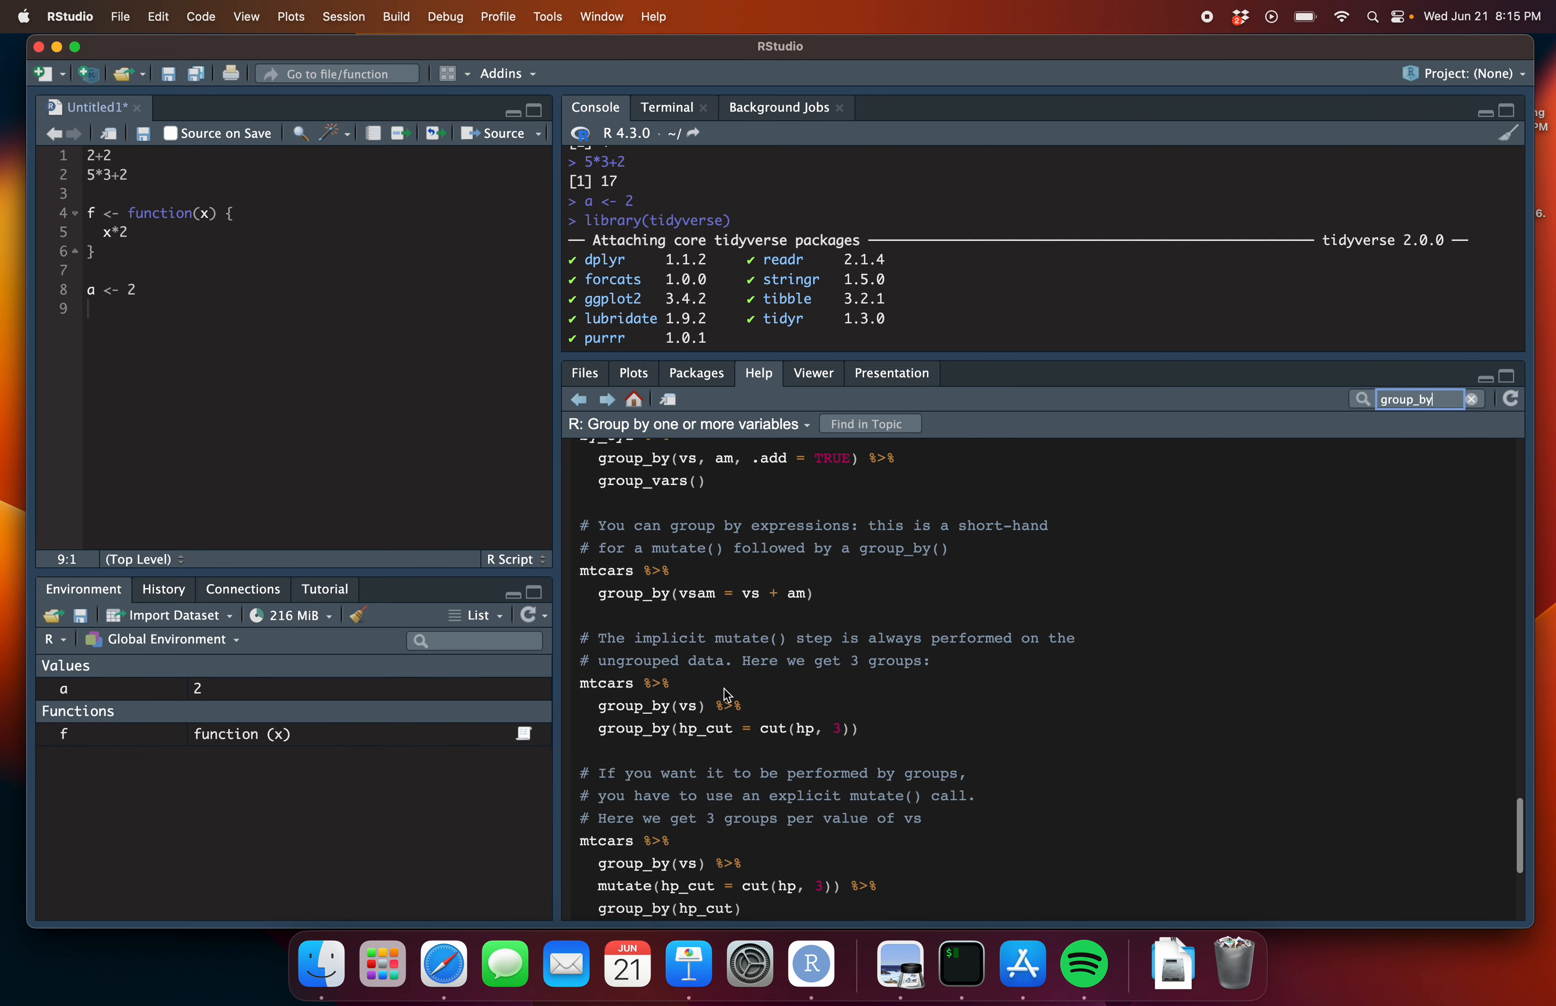
scroll(727, 694, down, 1)
scroll(725, 688, up, 20)
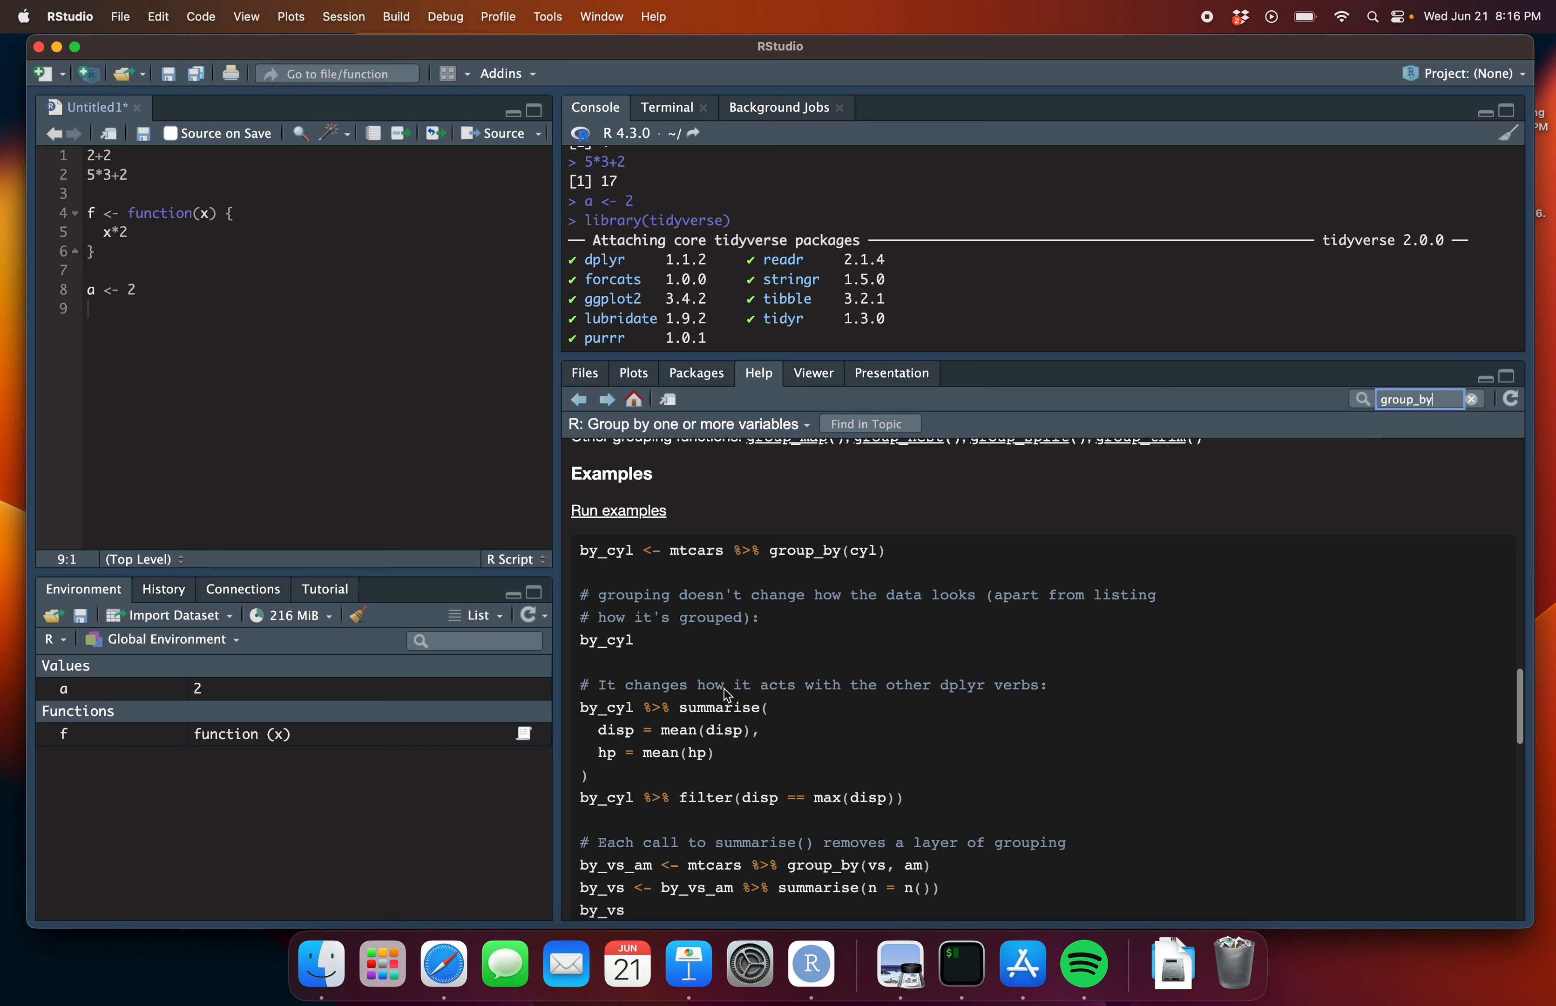
scroll(726, 693, down, 3)
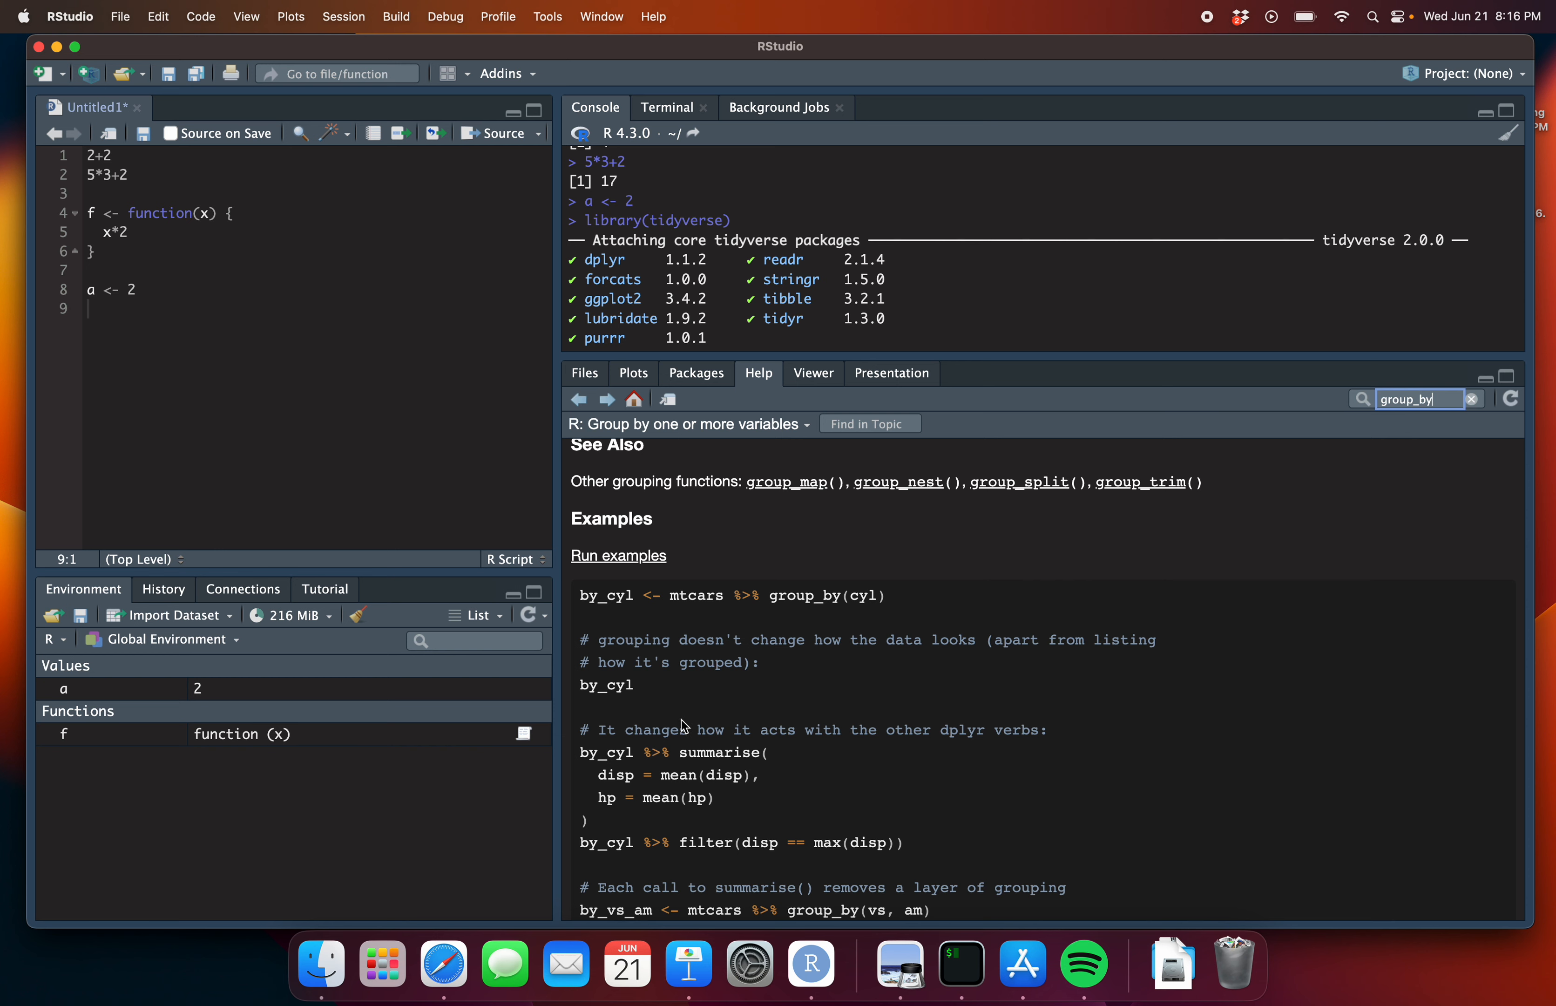
scroll(681, 720, down, 10)
scroll(699, 782, up, 12)
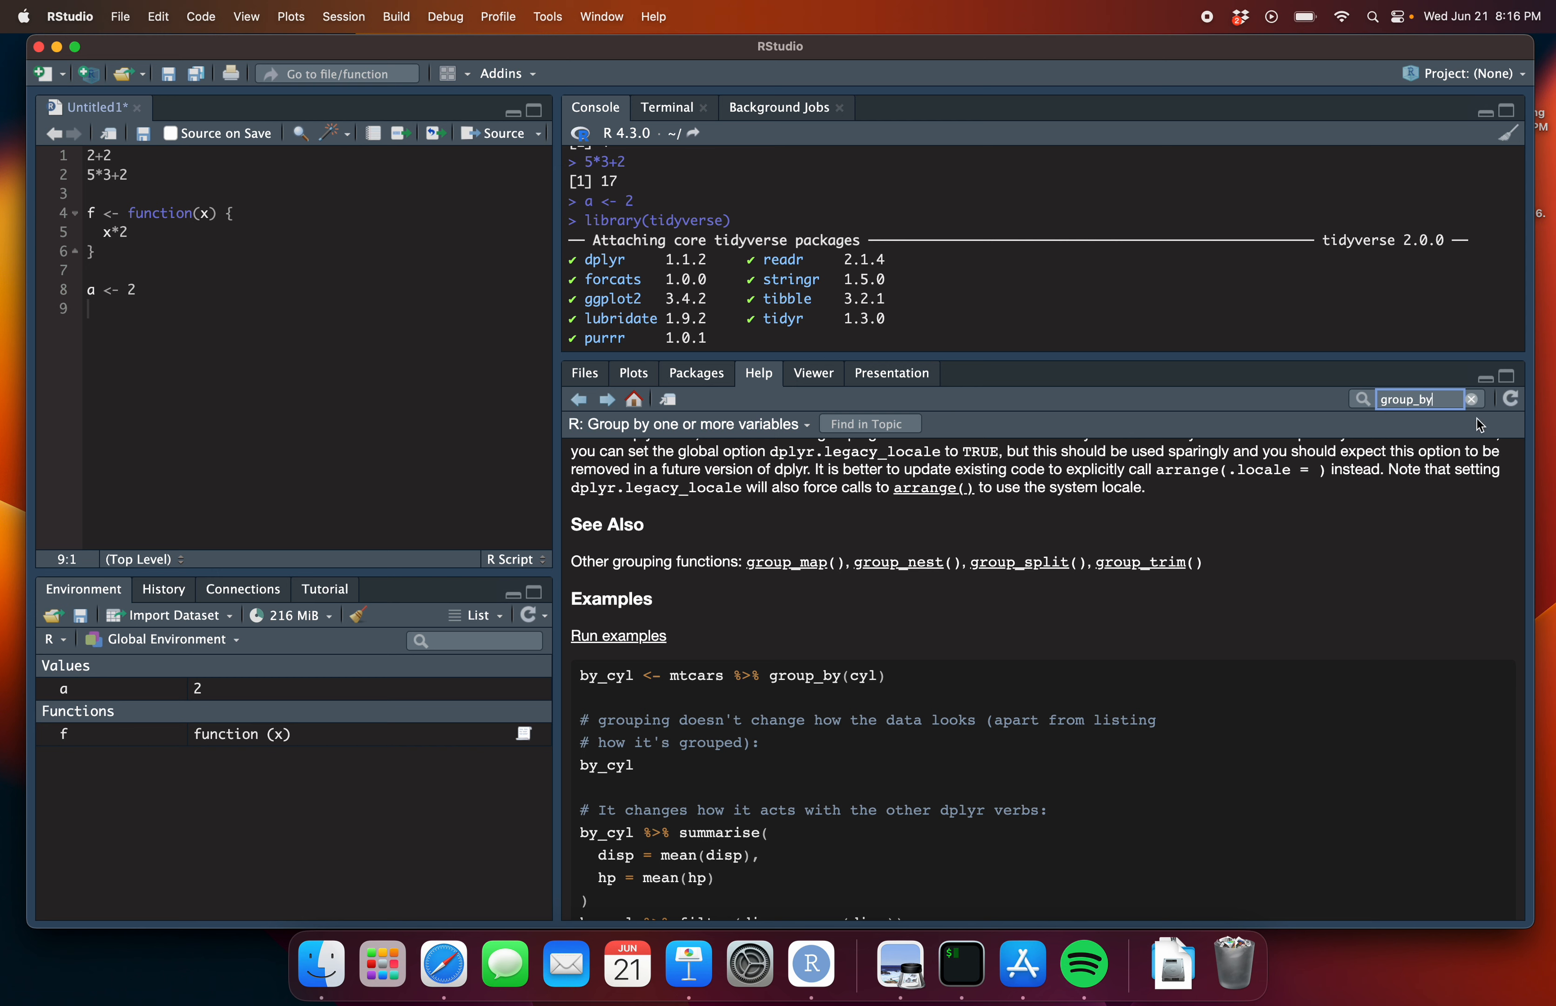
Minimize the help pane so the console fills its column, and widen the source and environment column
click(1484, 378)
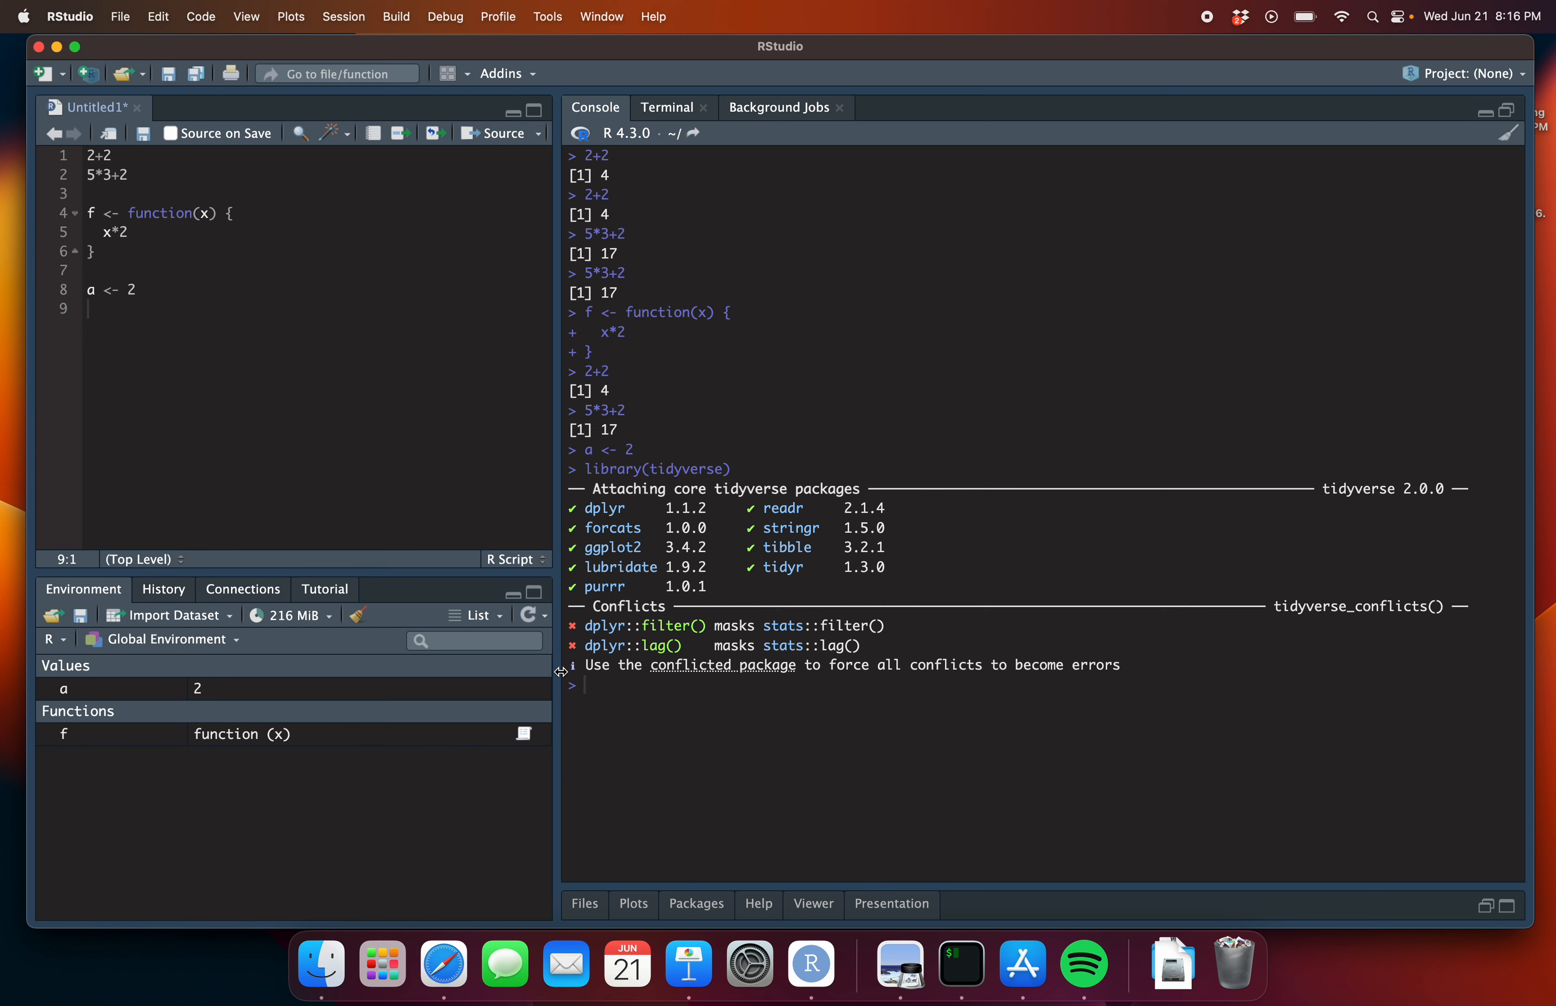
drag(561, 672, 662, 662)
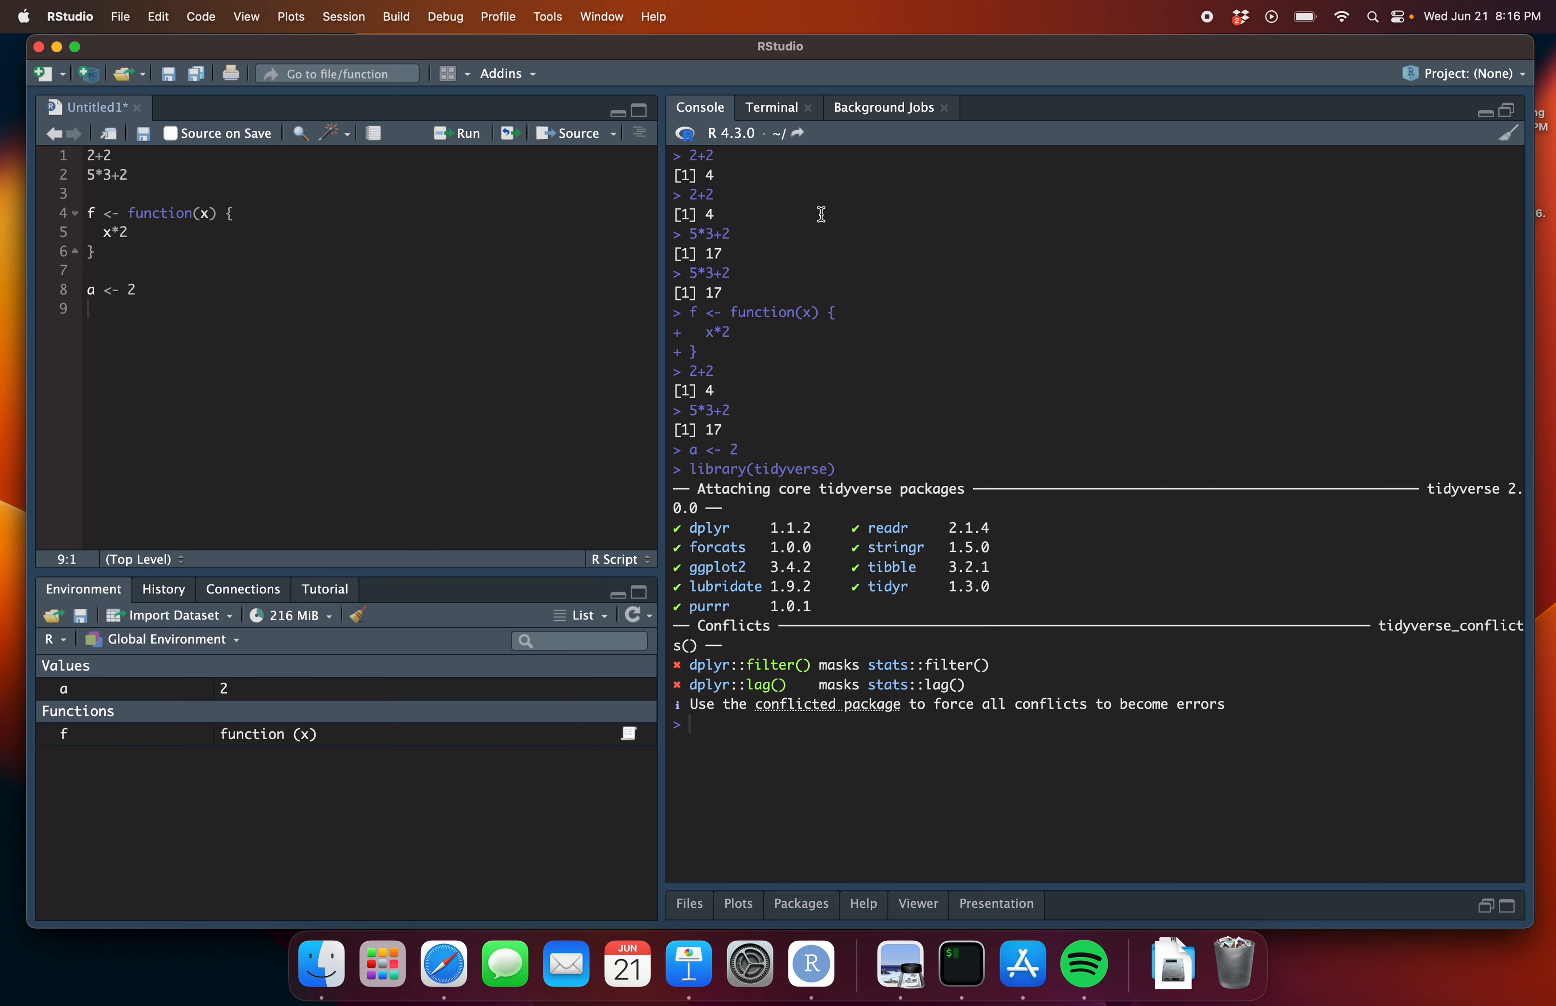
Switch to Posit Cloud in Safari, resume the sleeping untitled project, and open its Global Options
key(super+Tab)
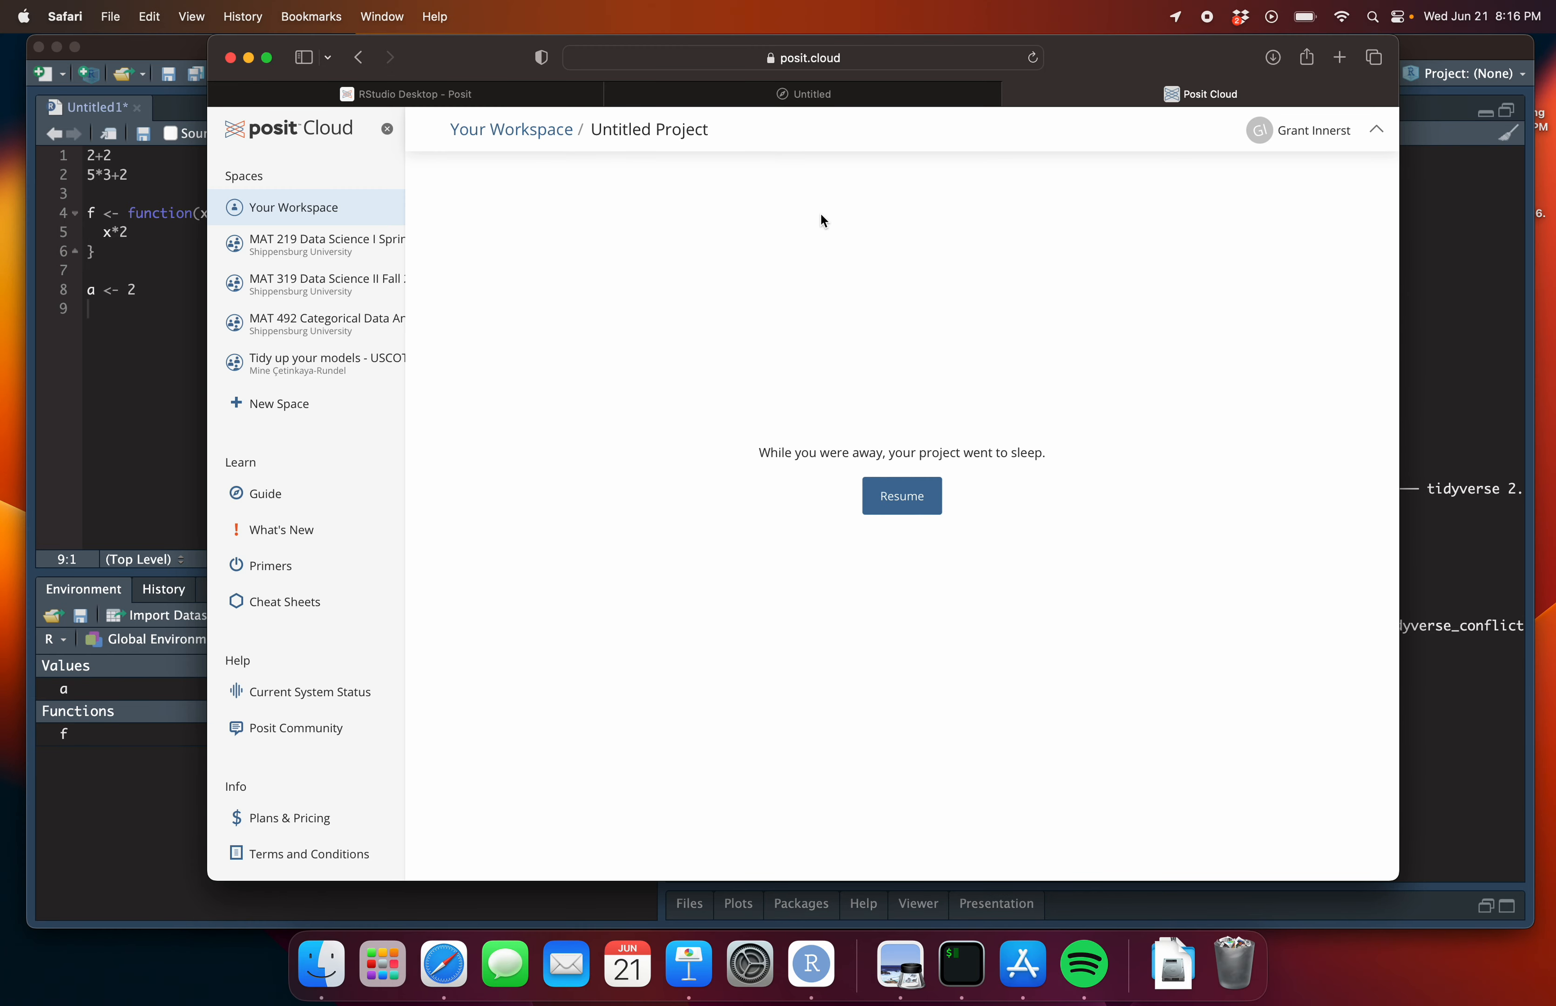
click(903, 497)
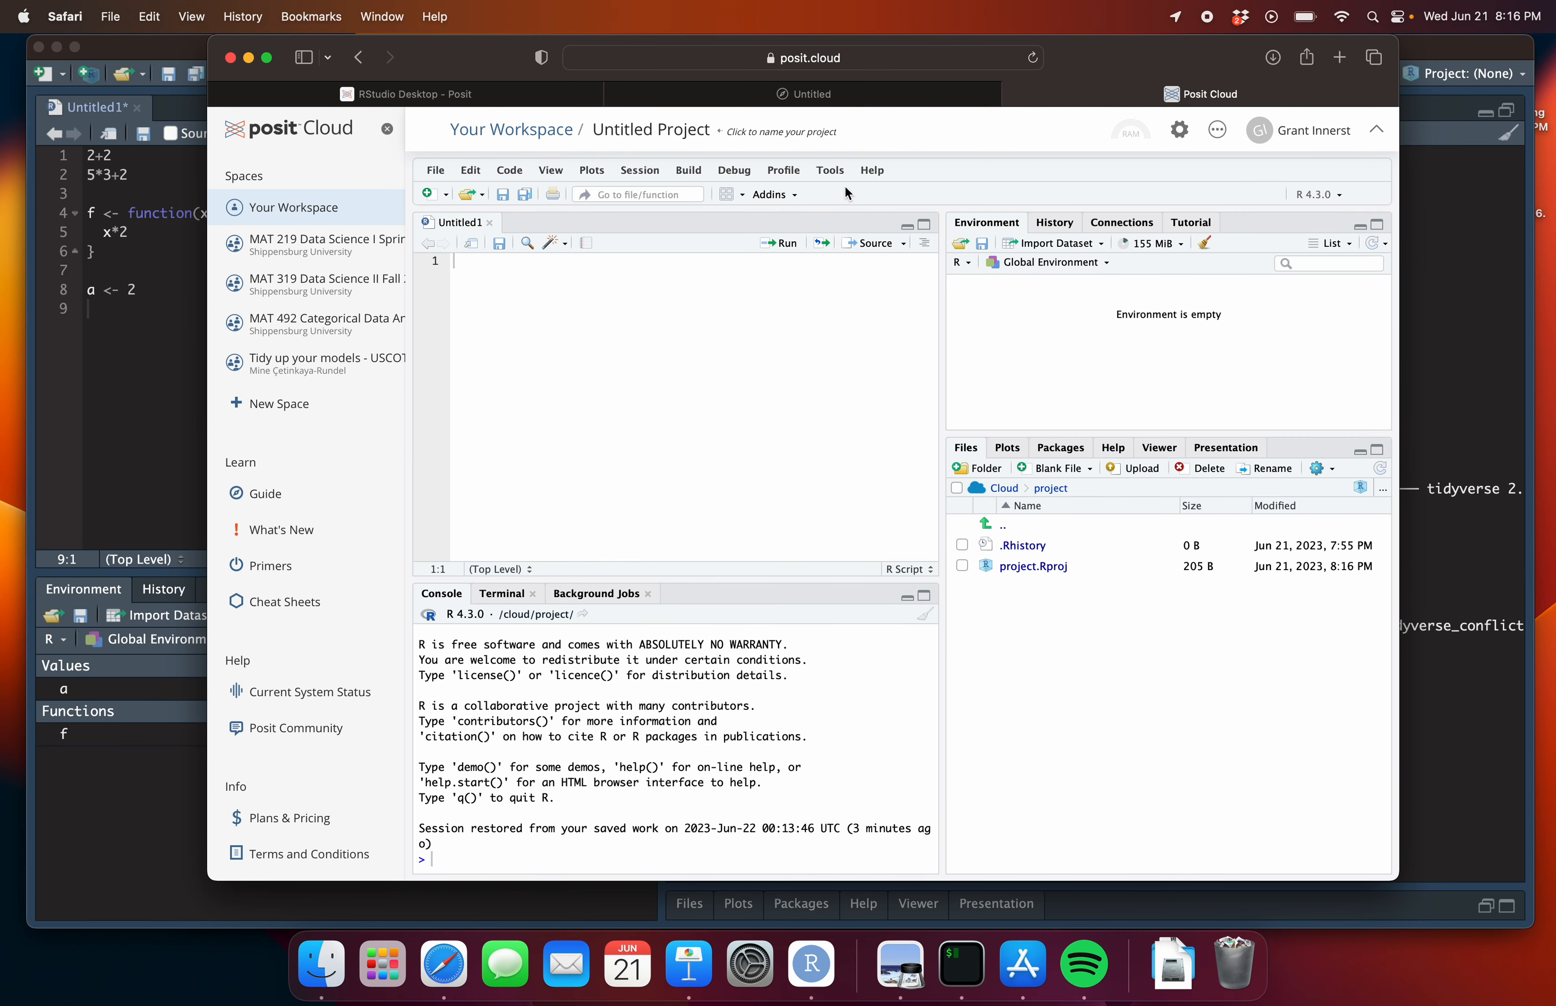
click(831, 172)
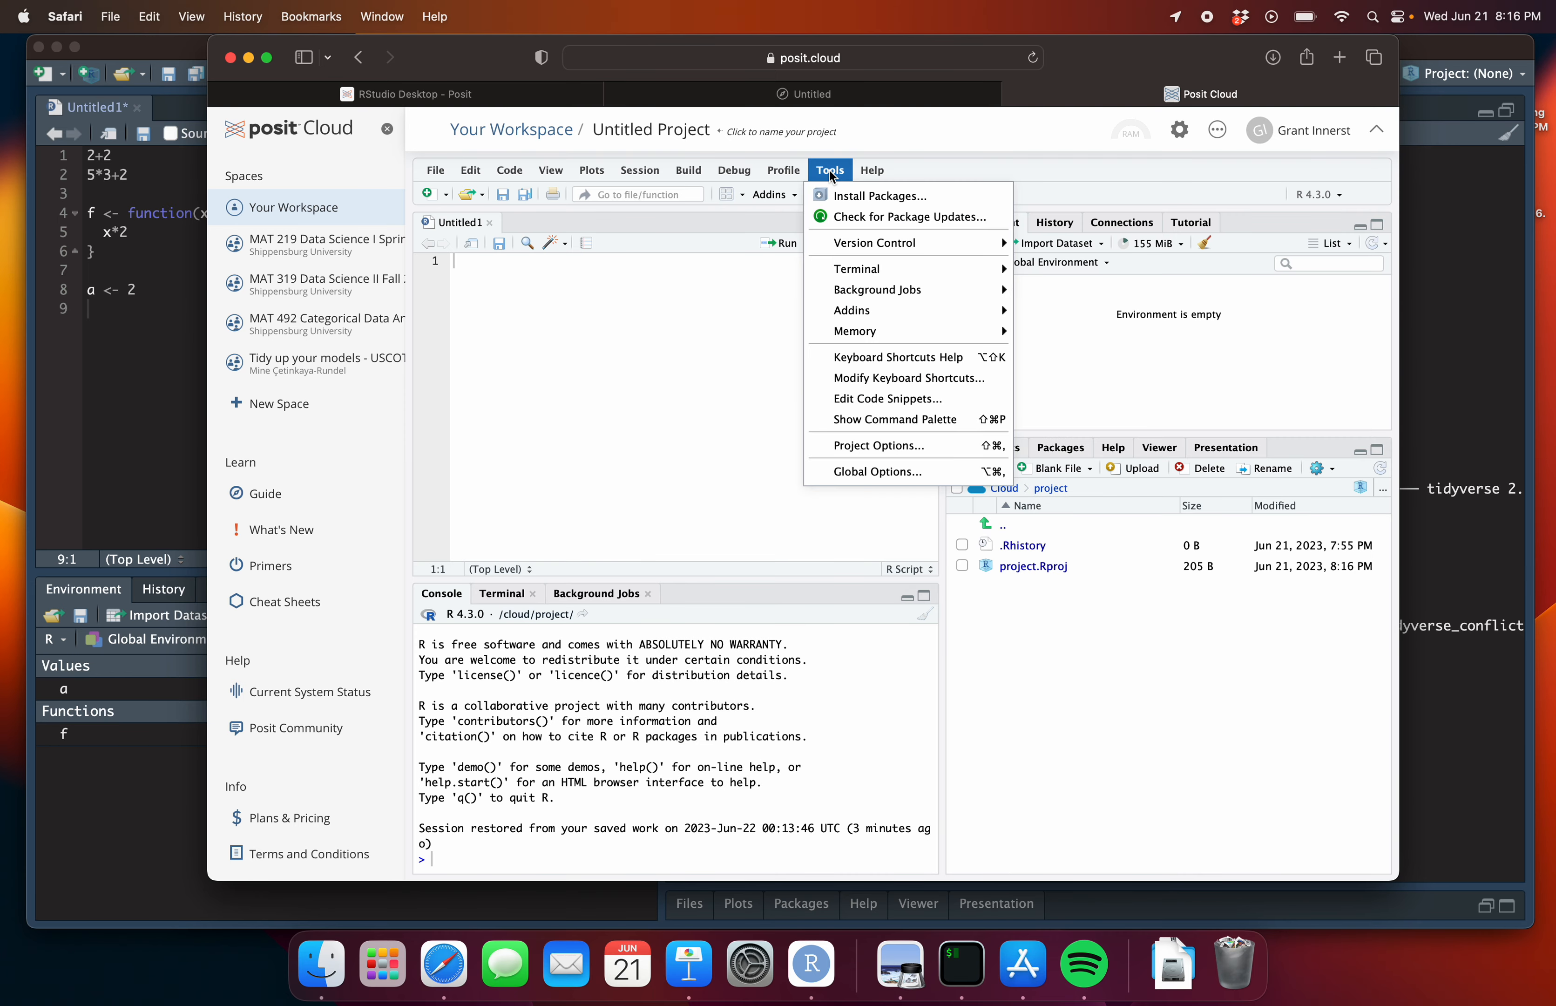
click(861, 472)
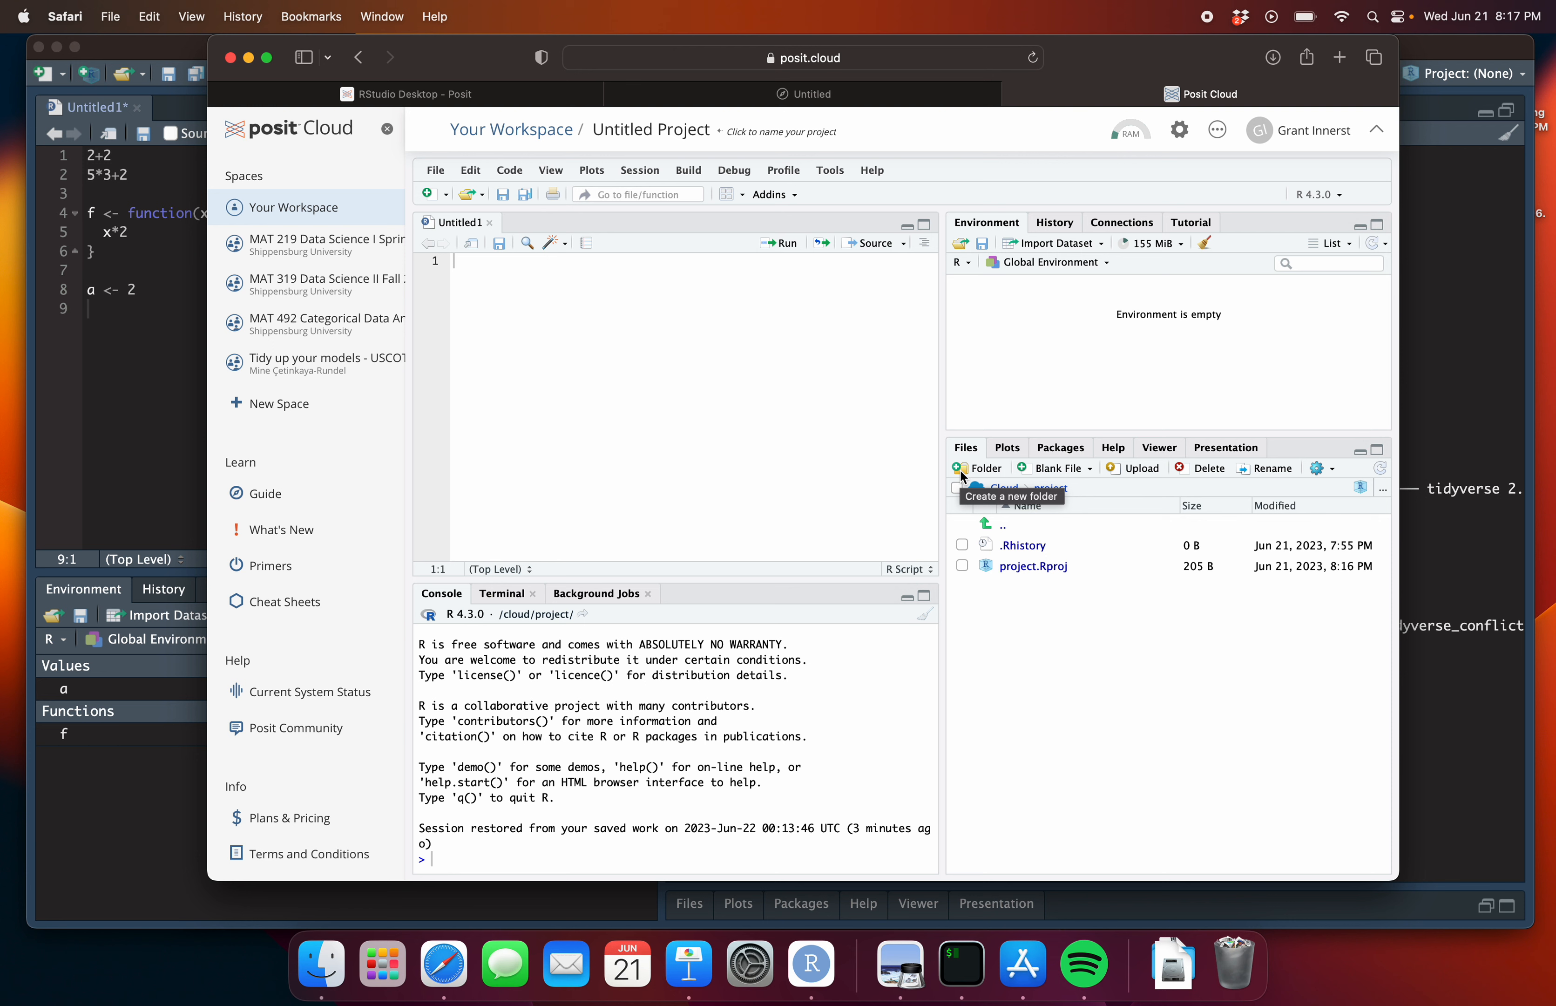
View the upload dialog for the cloud project and the additional file actions, including Export, dismissing both
click(1138, 473)
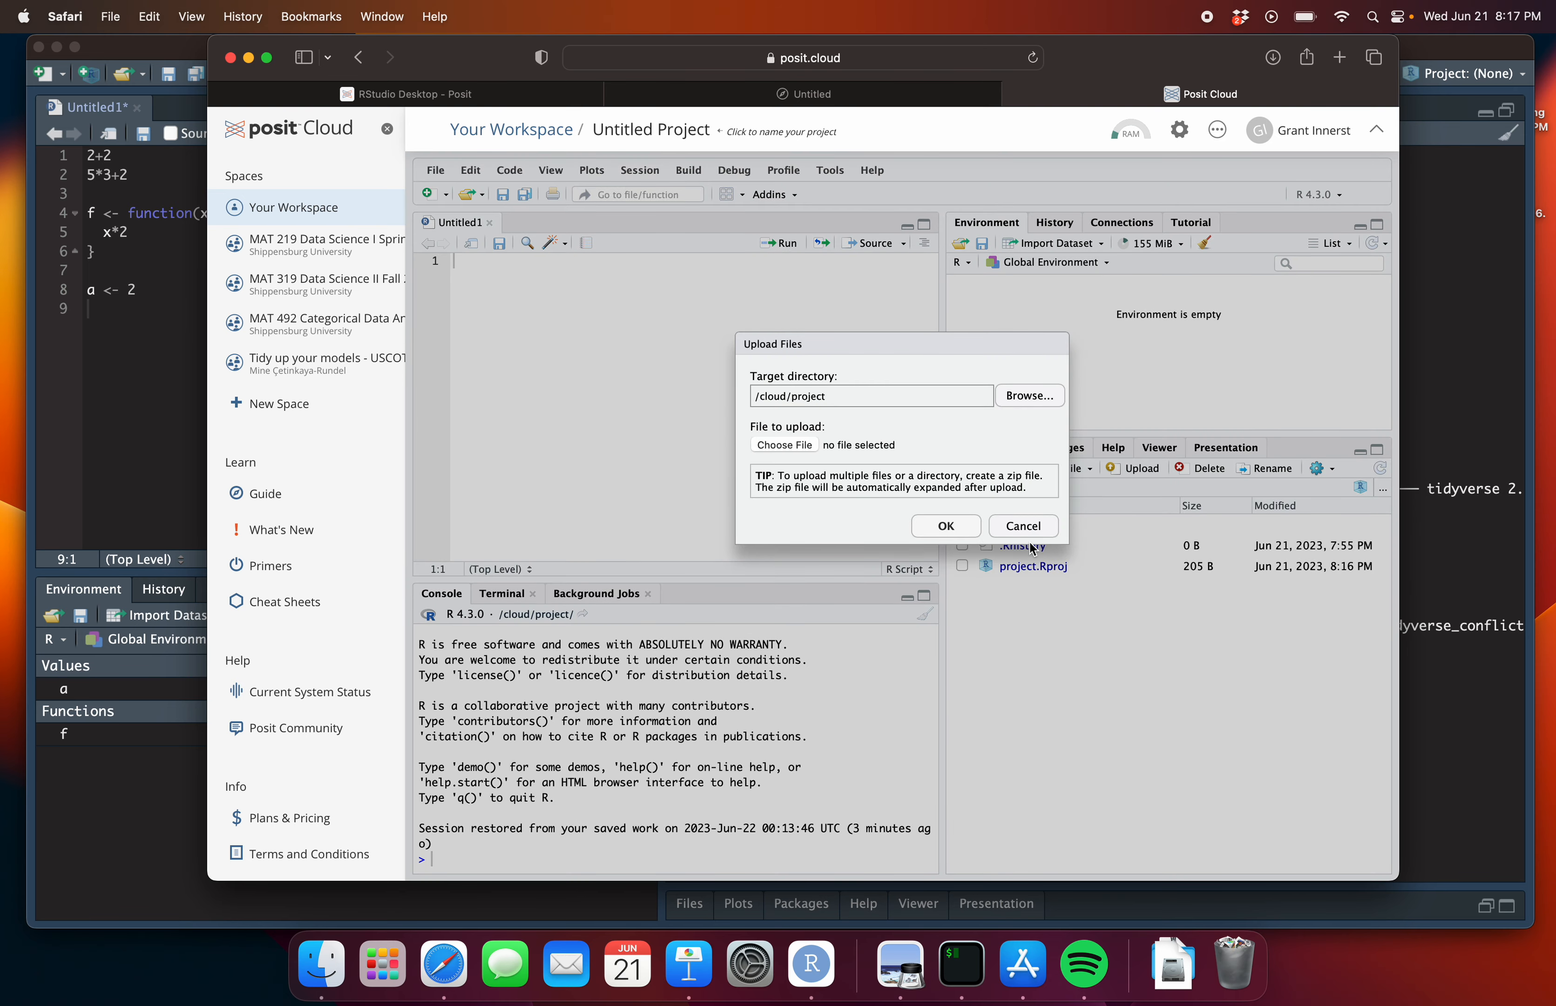
click(1024, 526)
click(1320, 469)
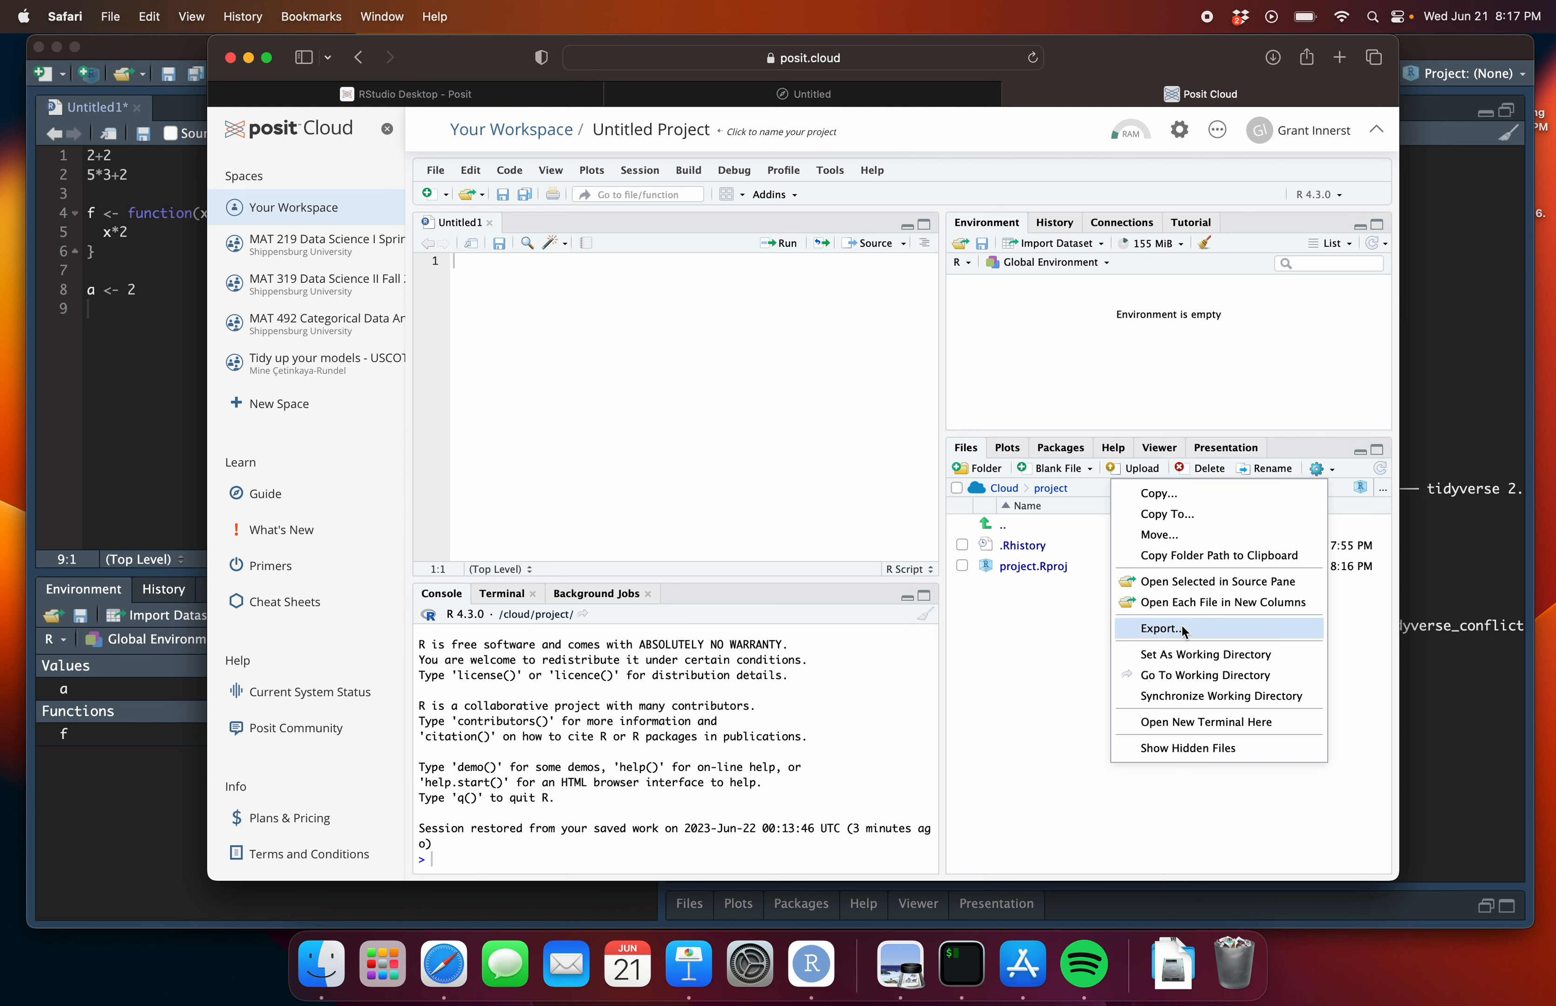
click(1040, 626)
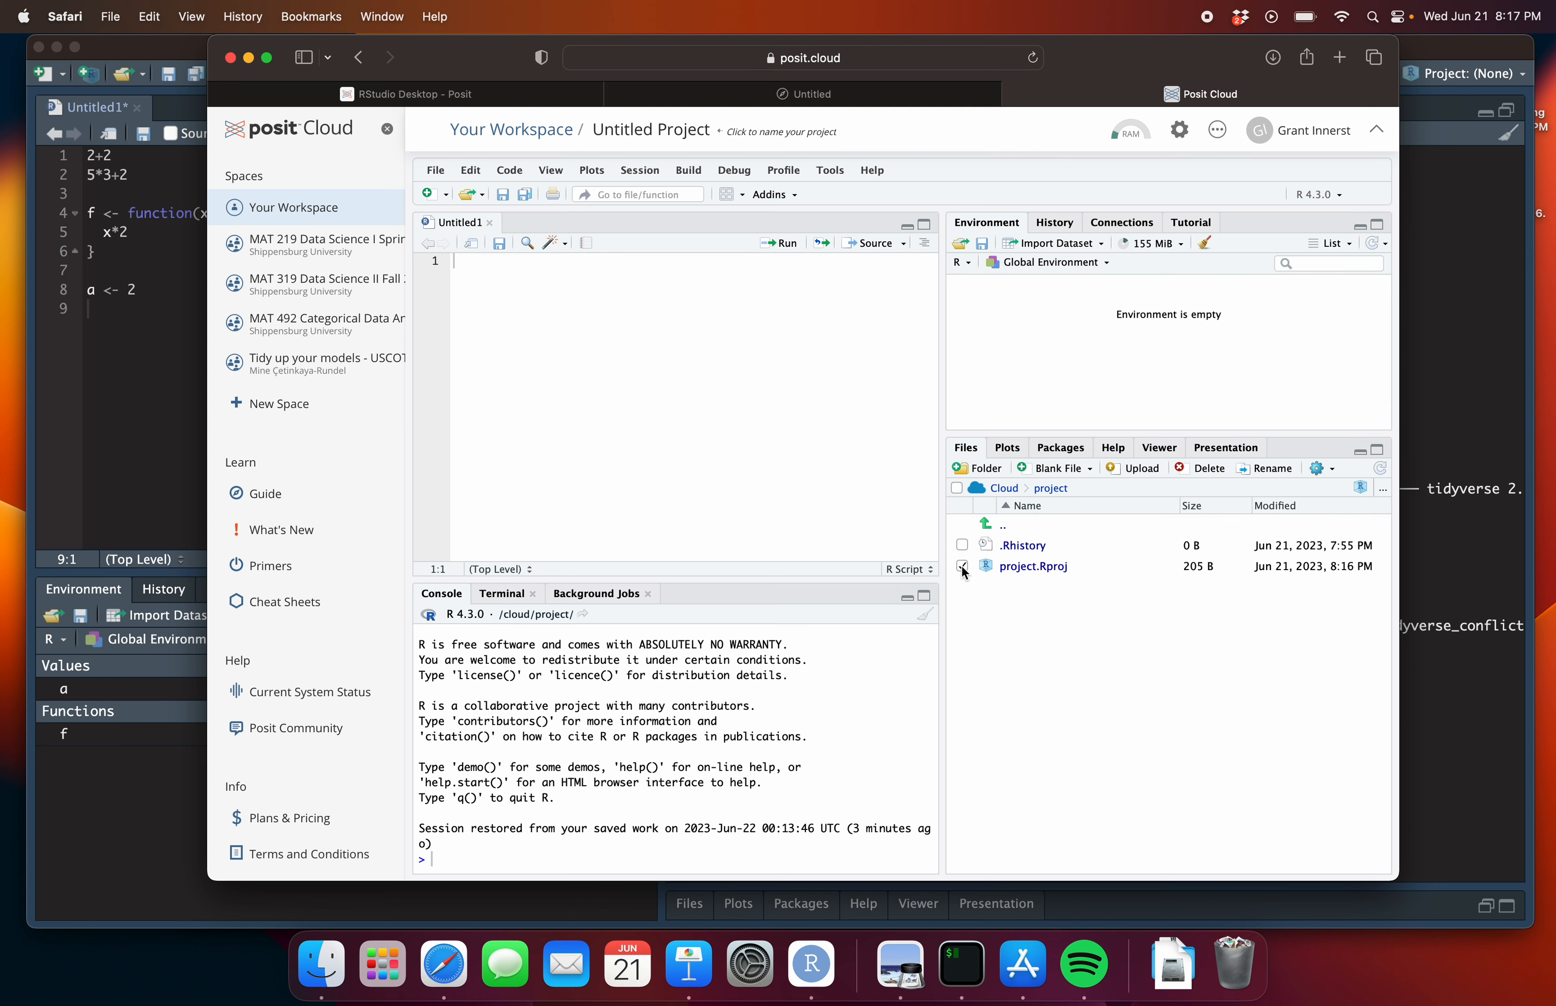
View the export dialog for project.Rproj and cancel it without downloading the file
click(1322, 471)
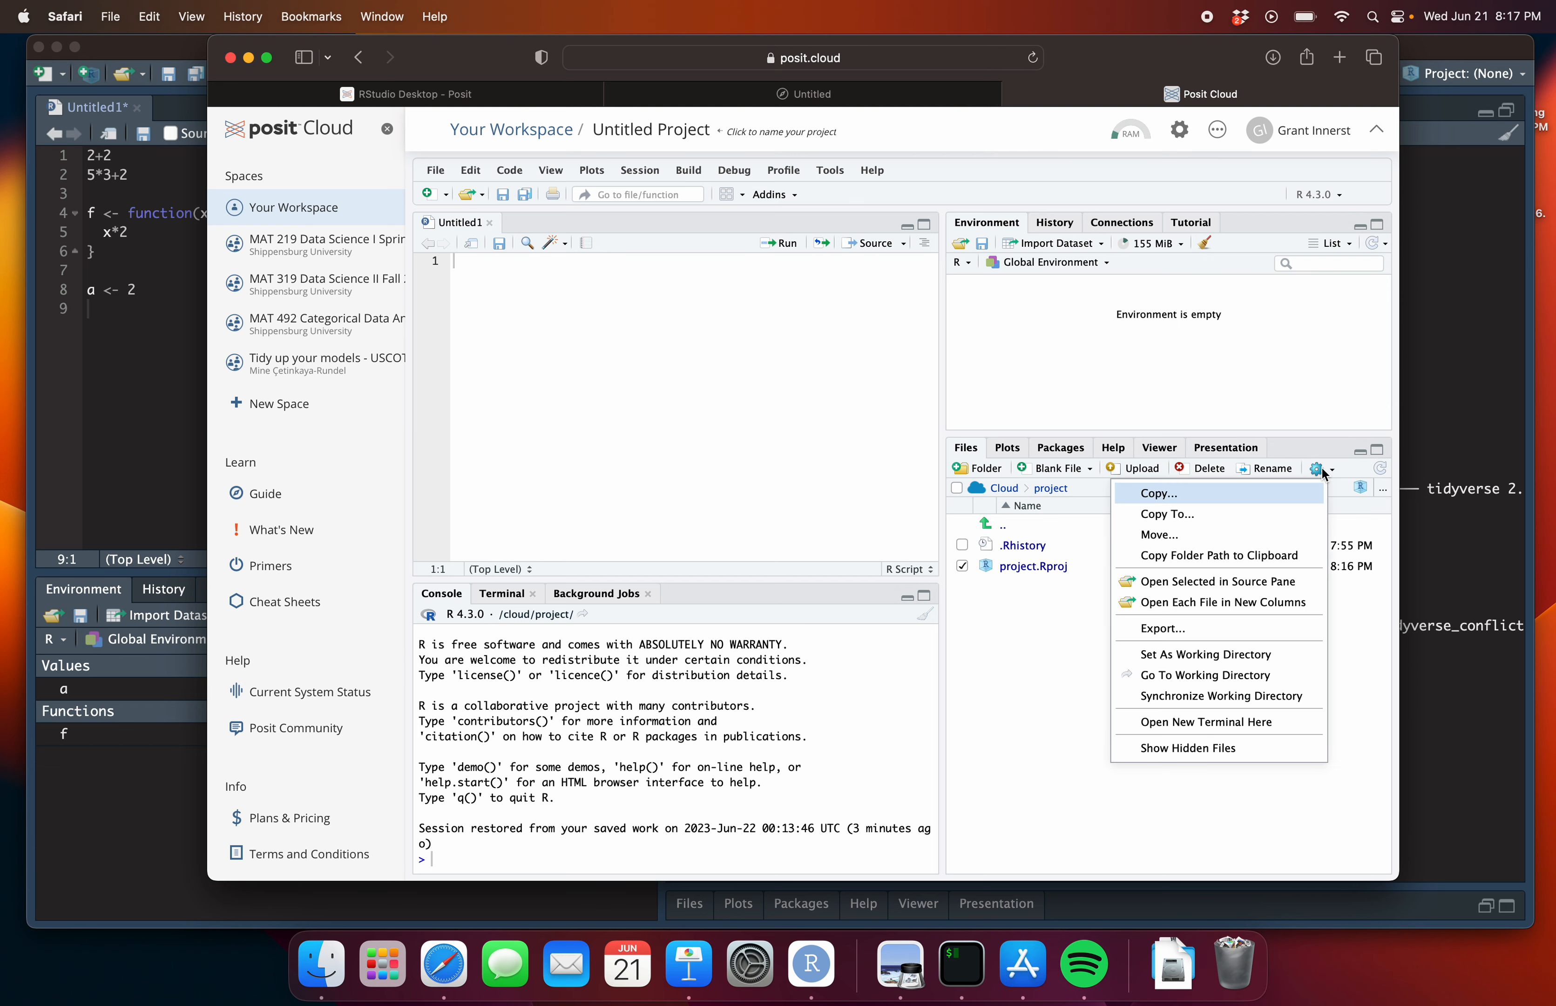
click(1163, 627)
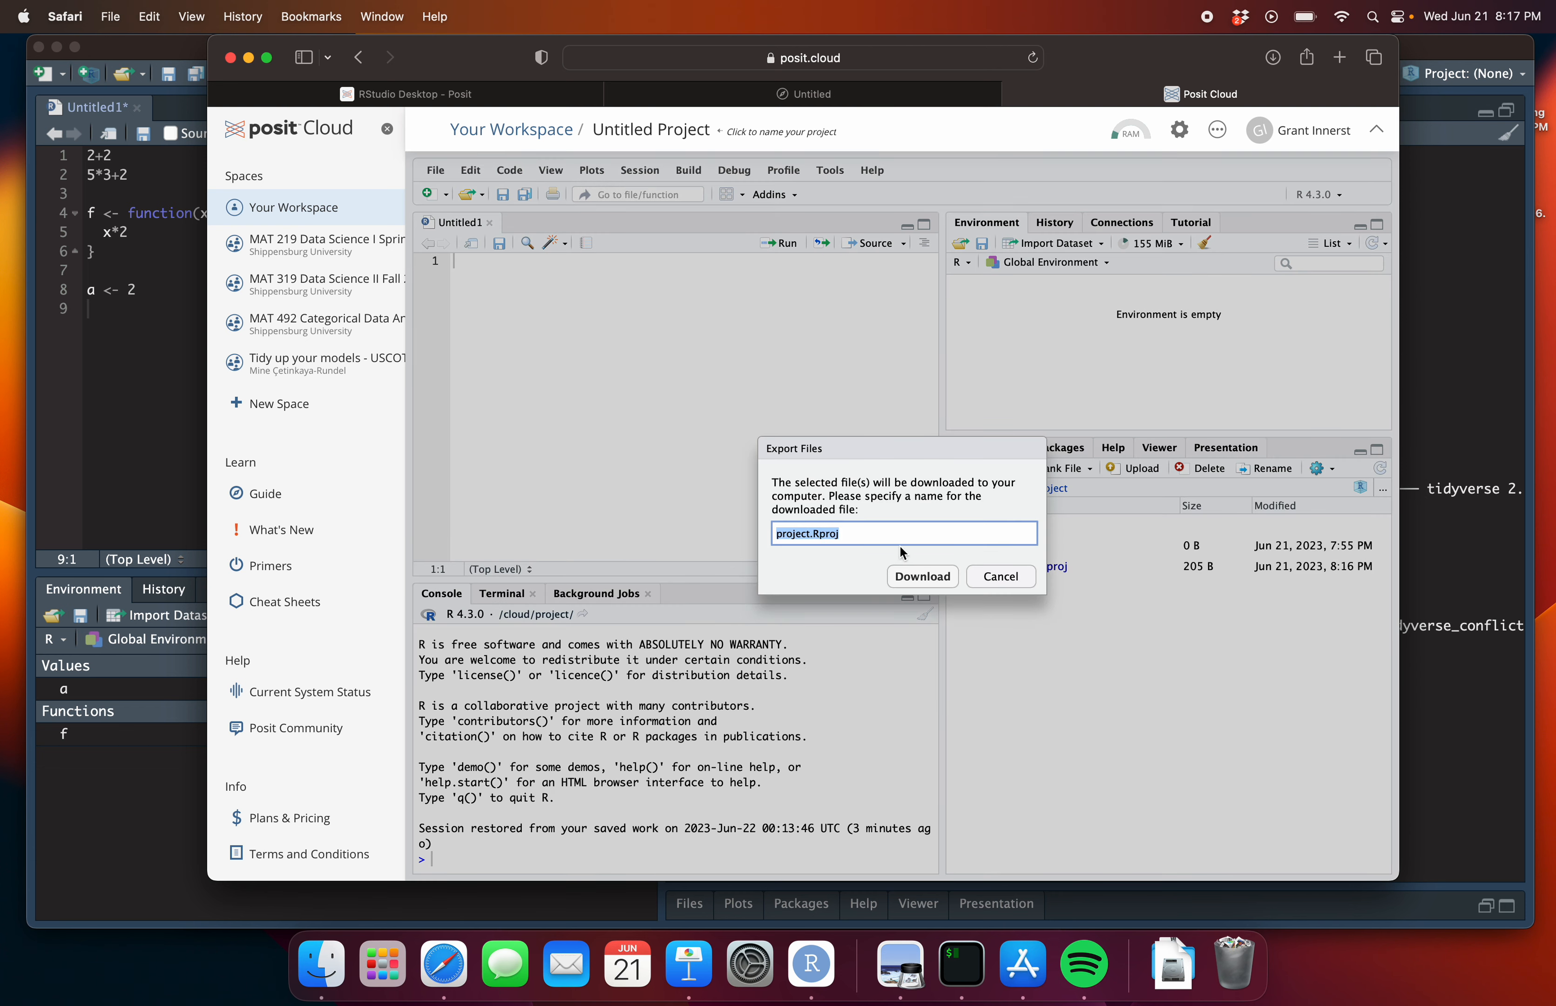
click(992, 580)
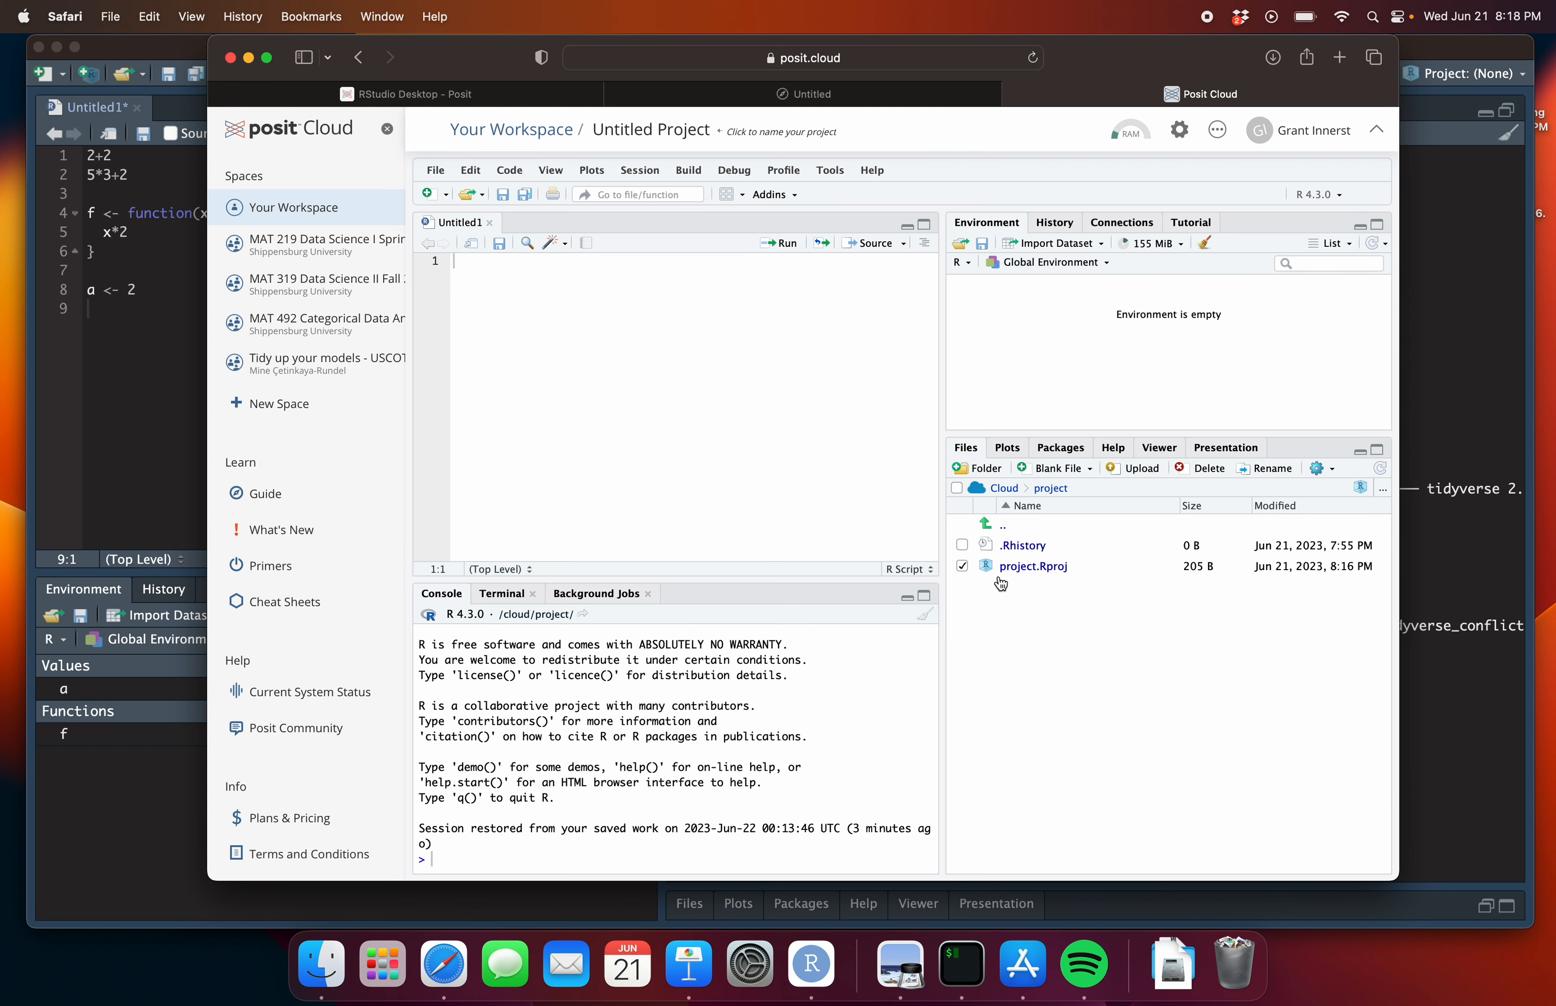
Switch to the intro_to_tools.key presentation in Keynote
key(super+Tab)
key(super+Tab)
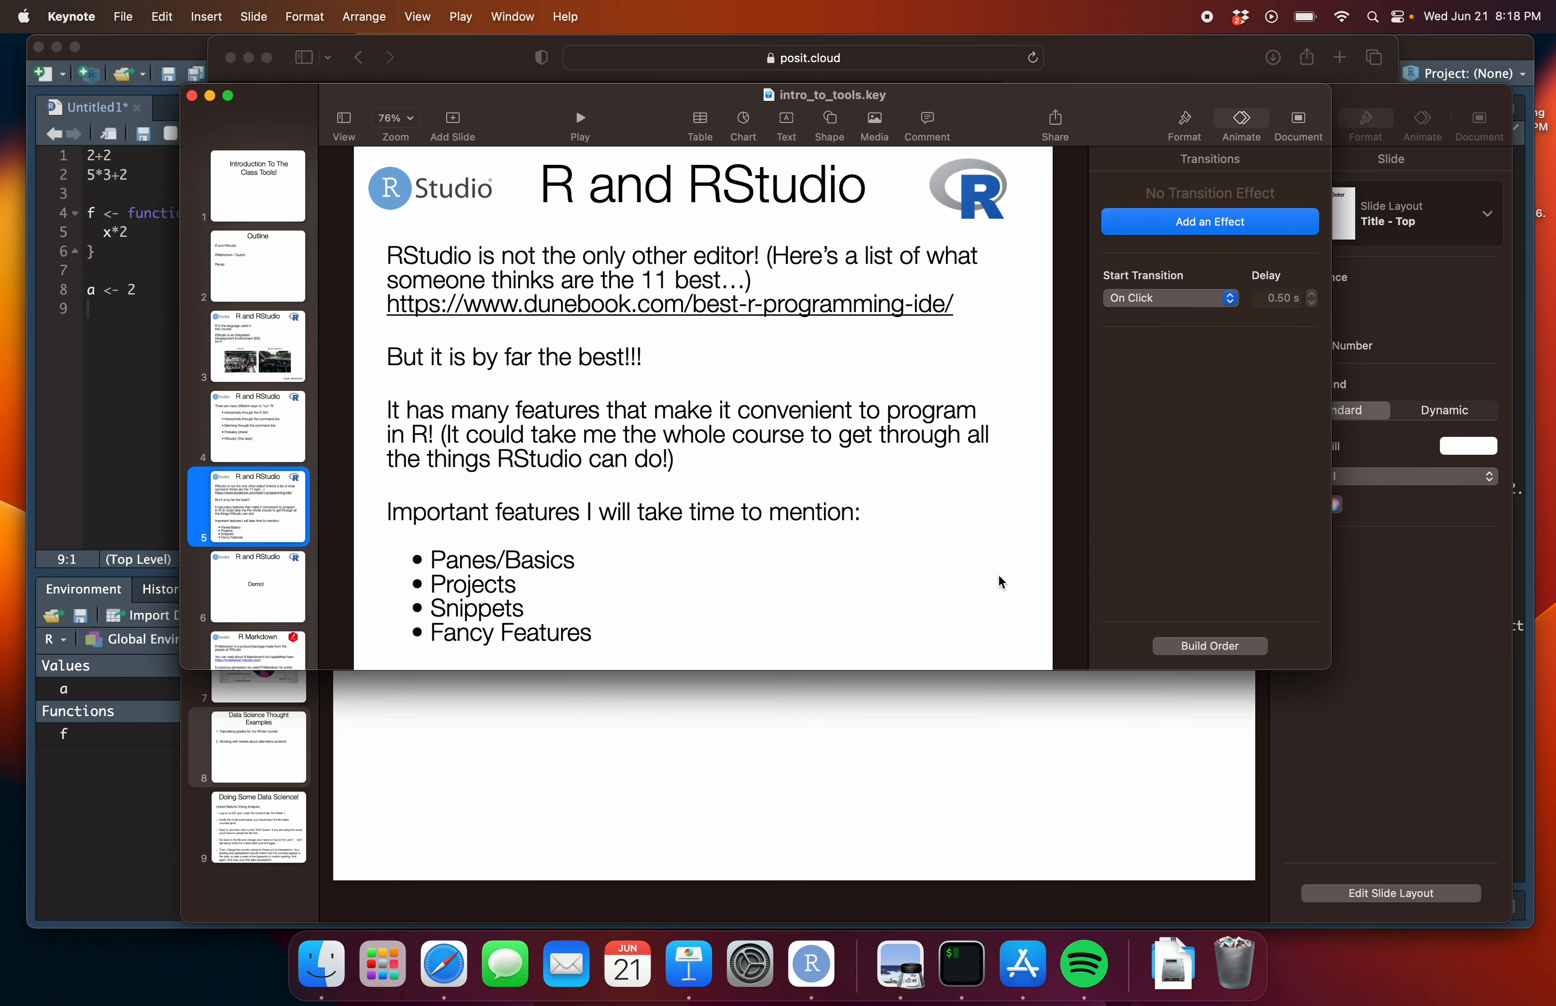